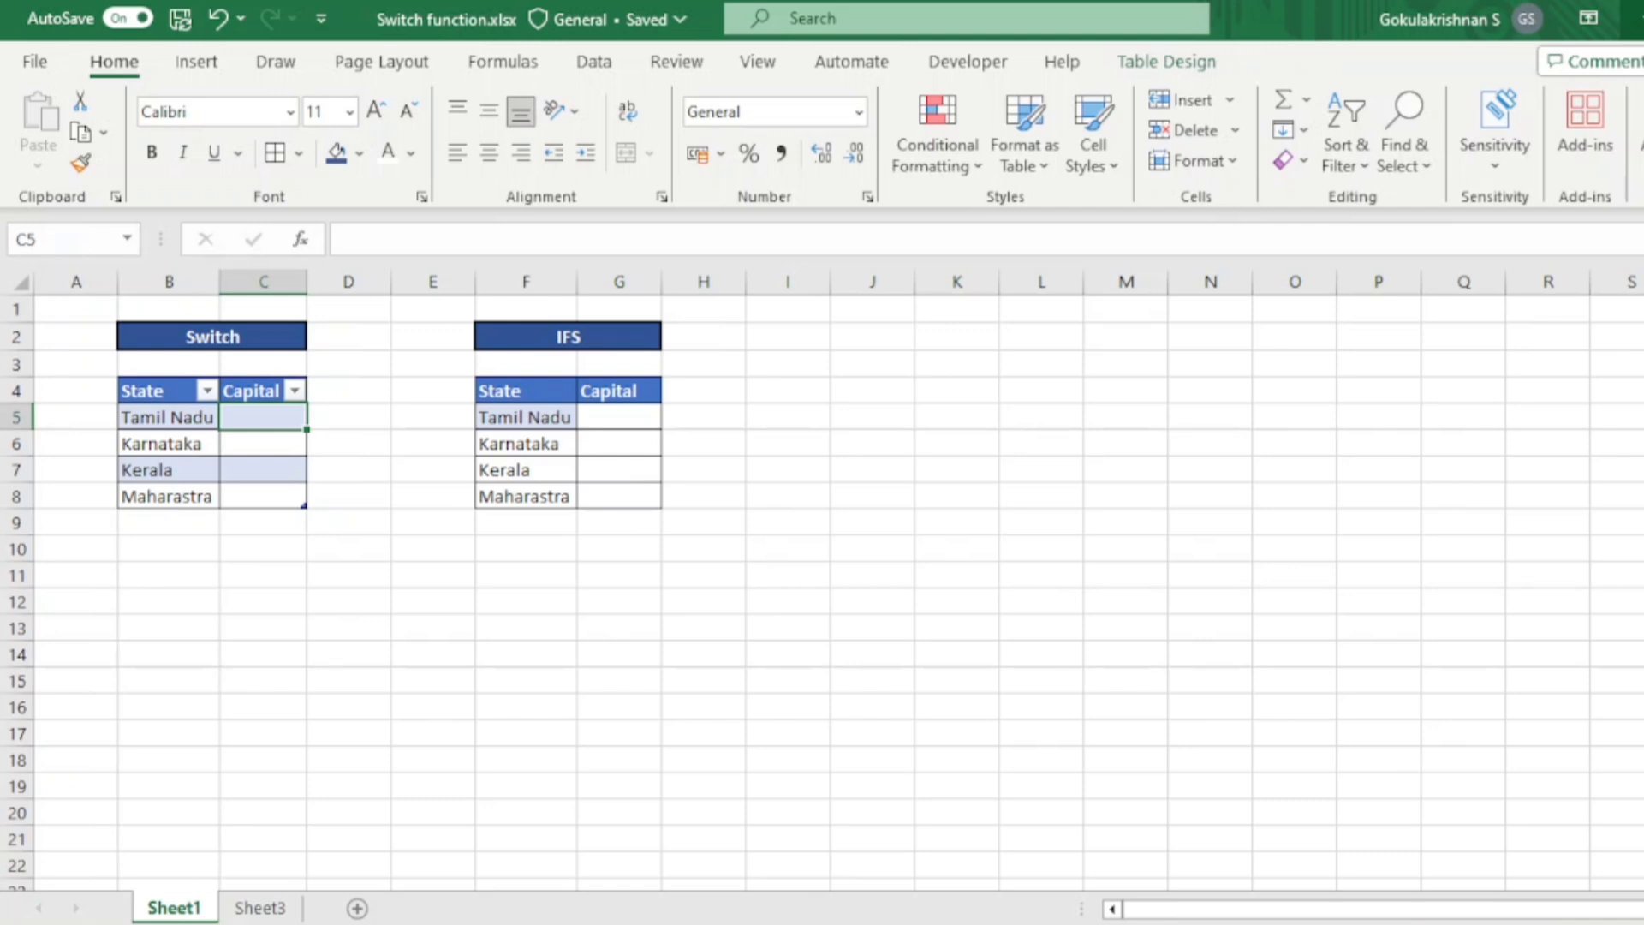
- Start a SWITCH formula in C5 of the Switch table, using the row's State cell as the expression
click(562, 331)
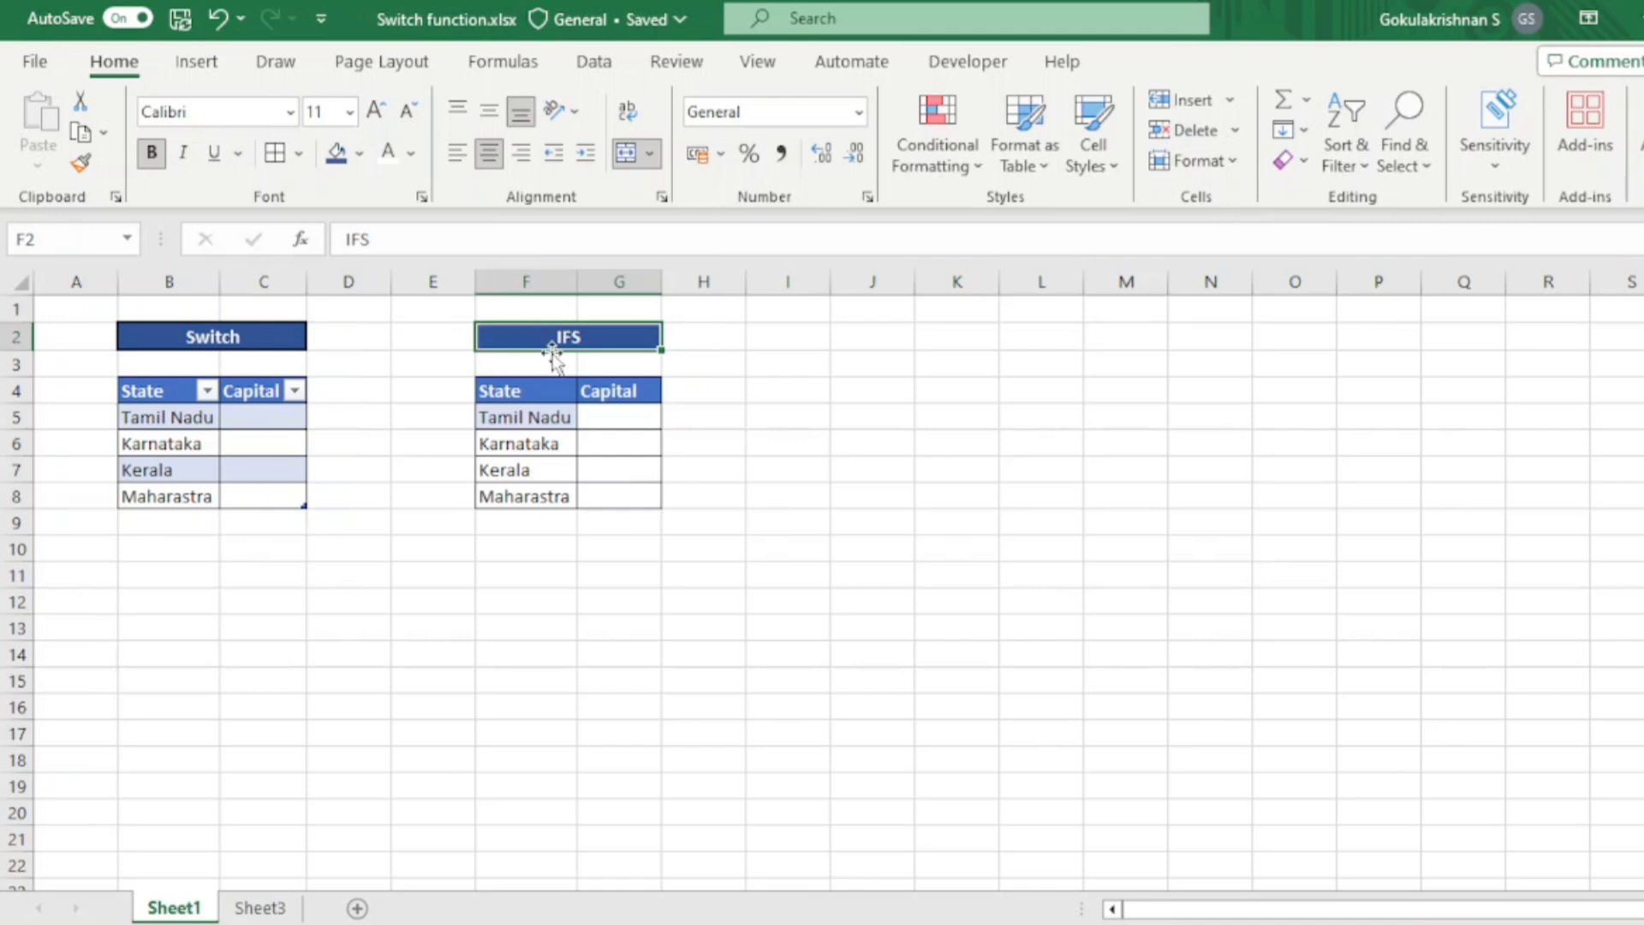
click(266, 418)
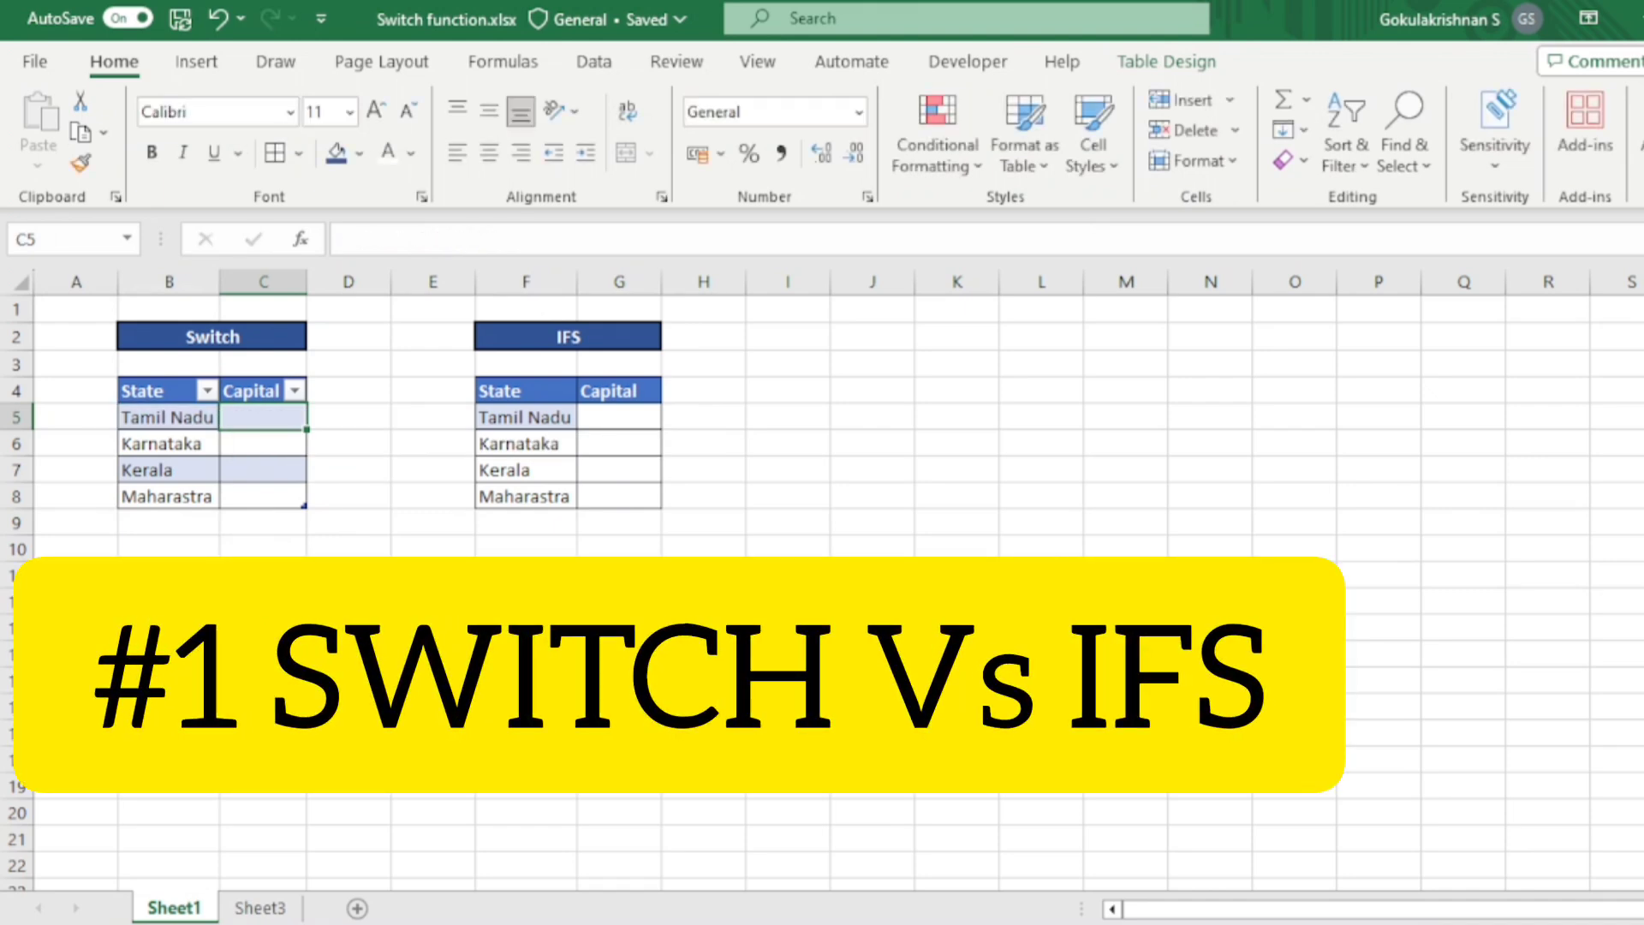
text(=sw)
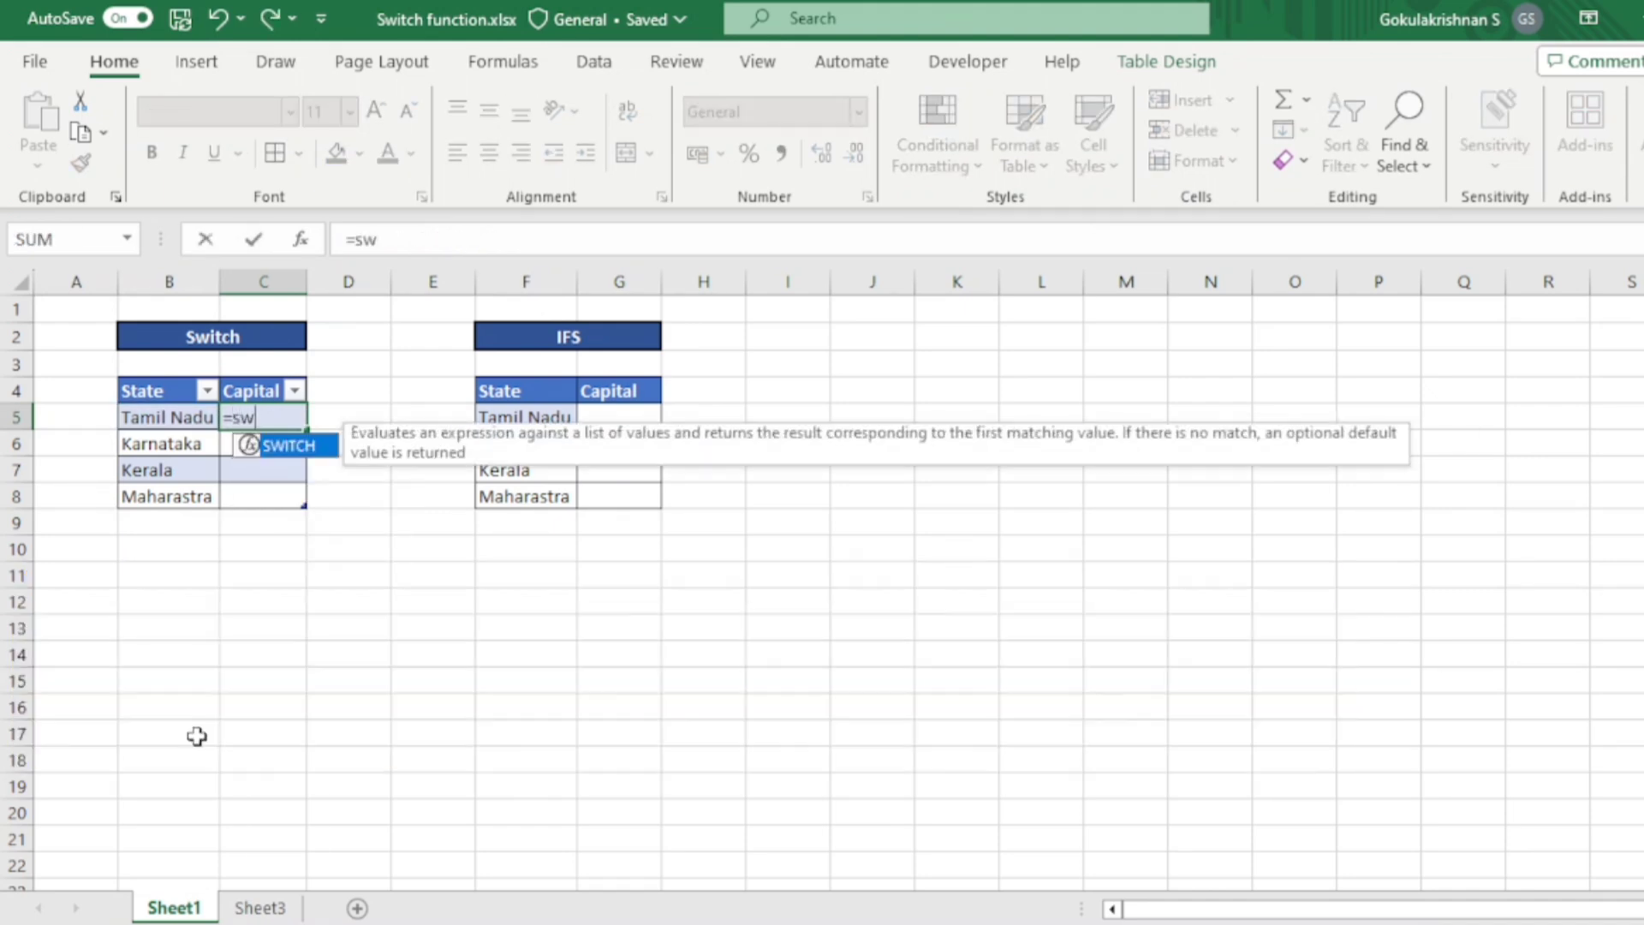
key(Tab)
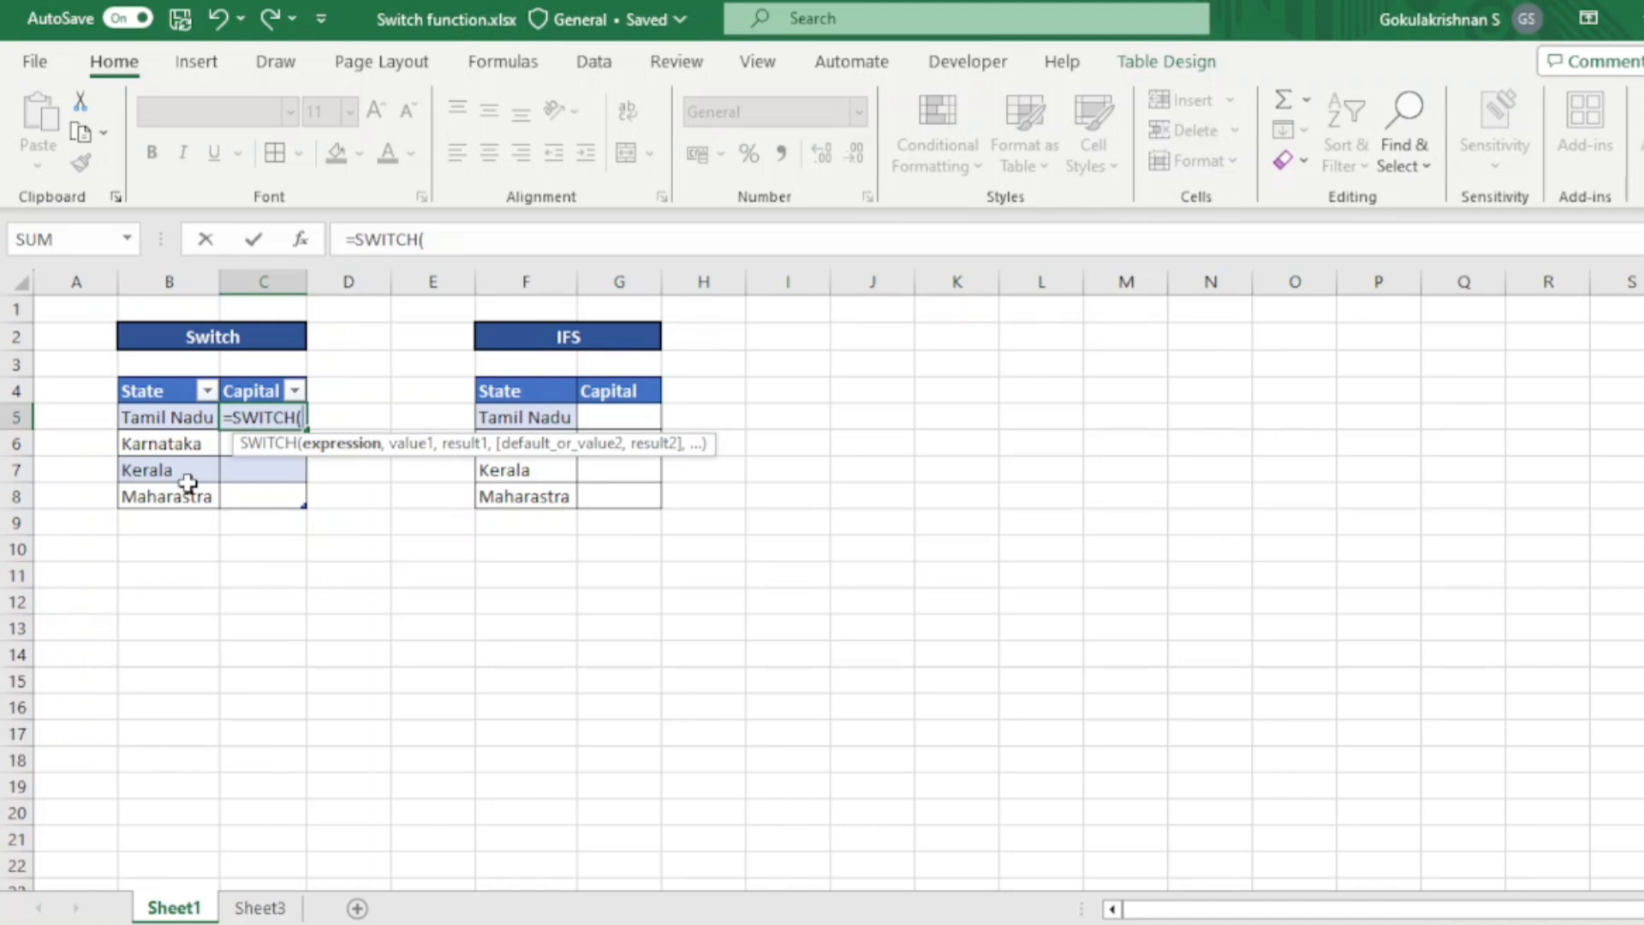
click(178, 420)
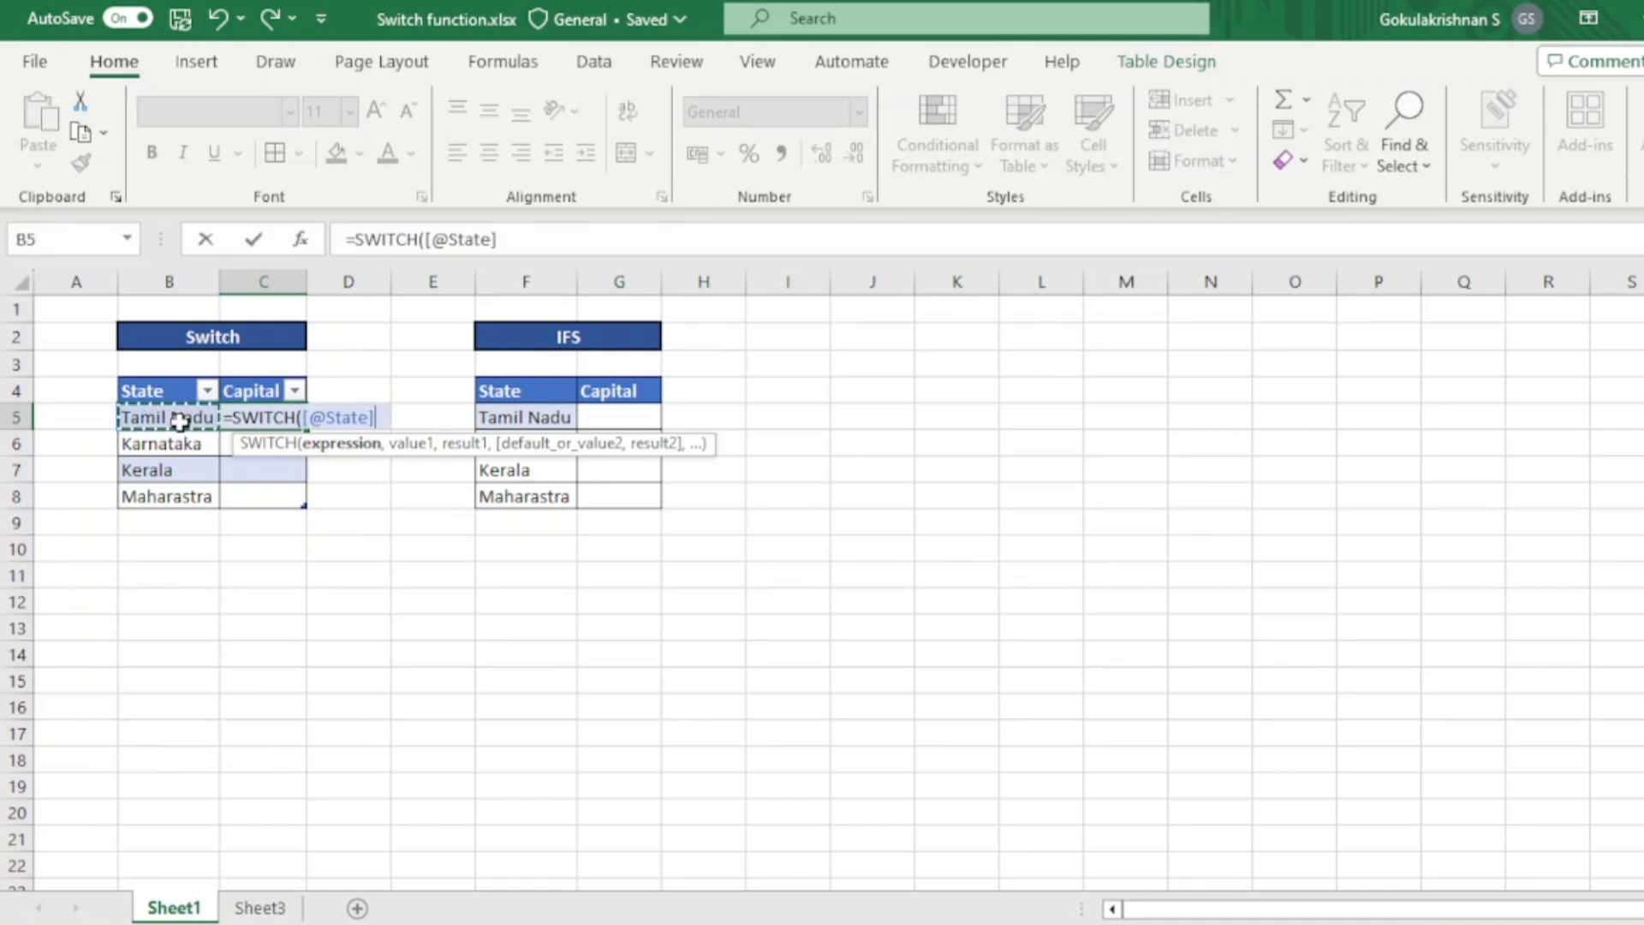
text(,)
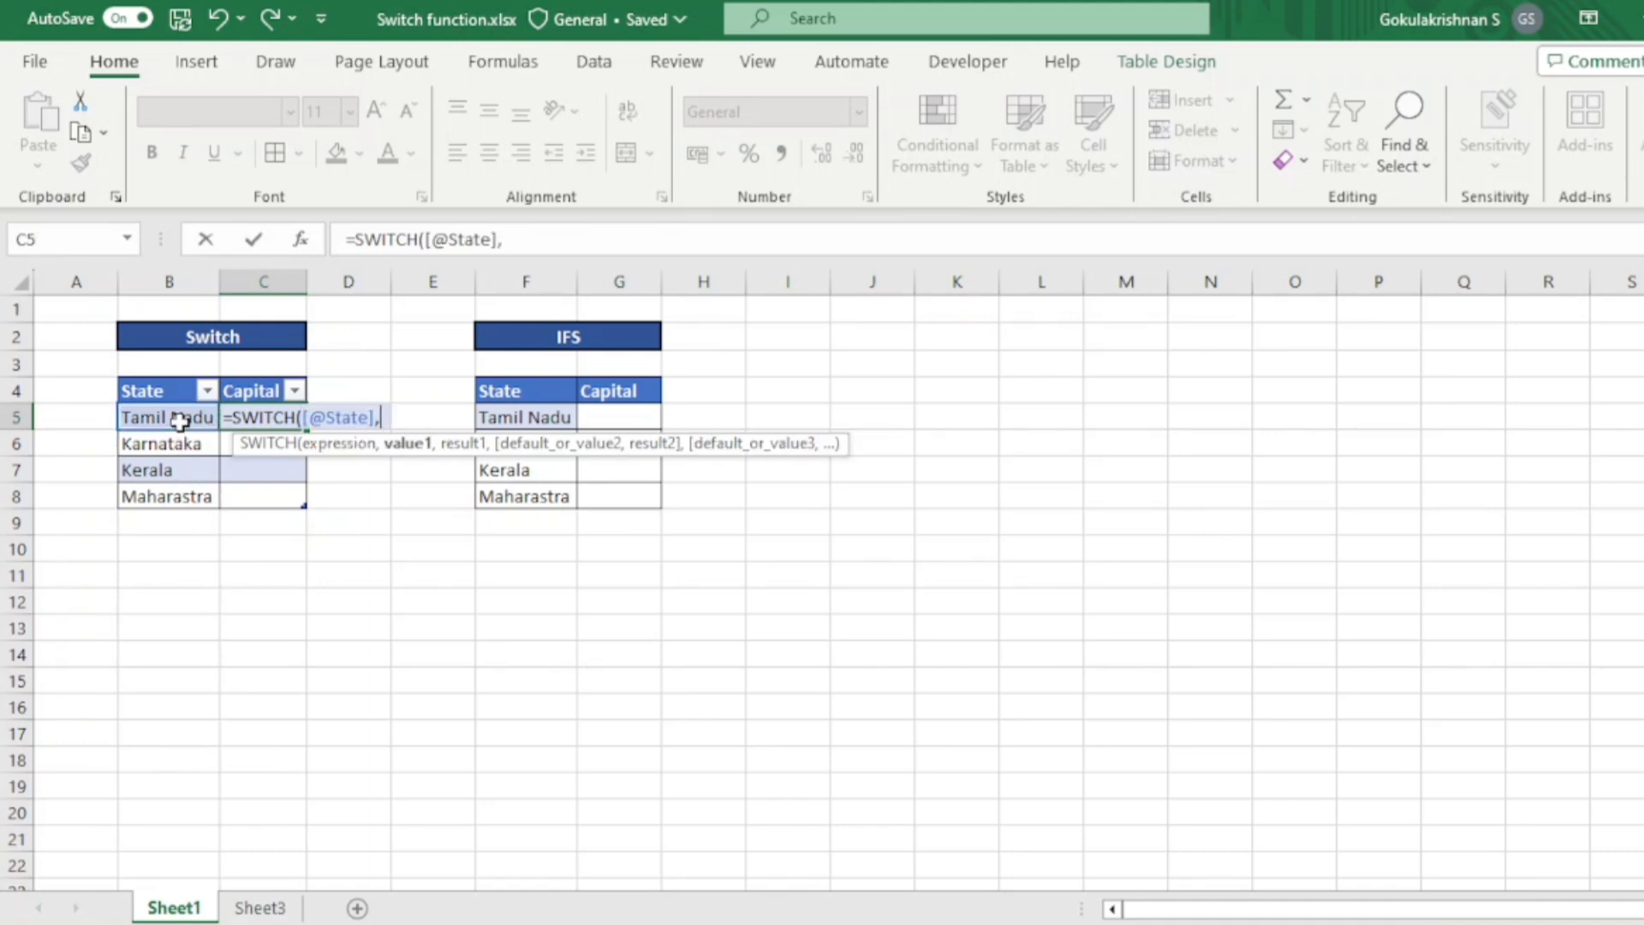
text("Tamil Nadu)
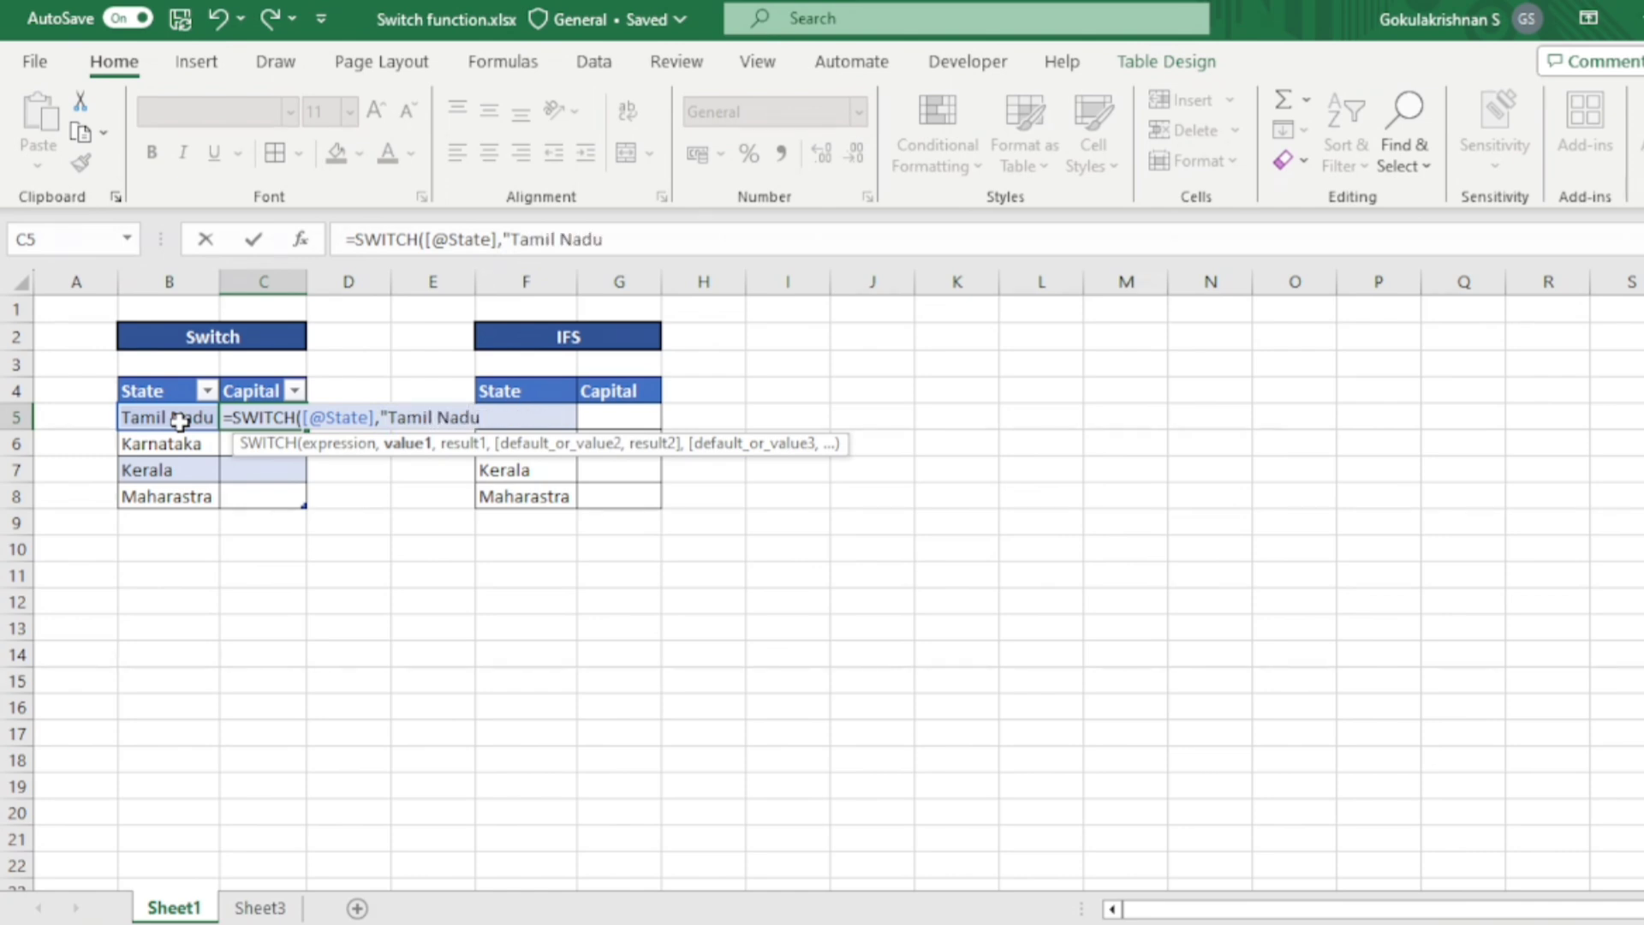
text(","Chennai)
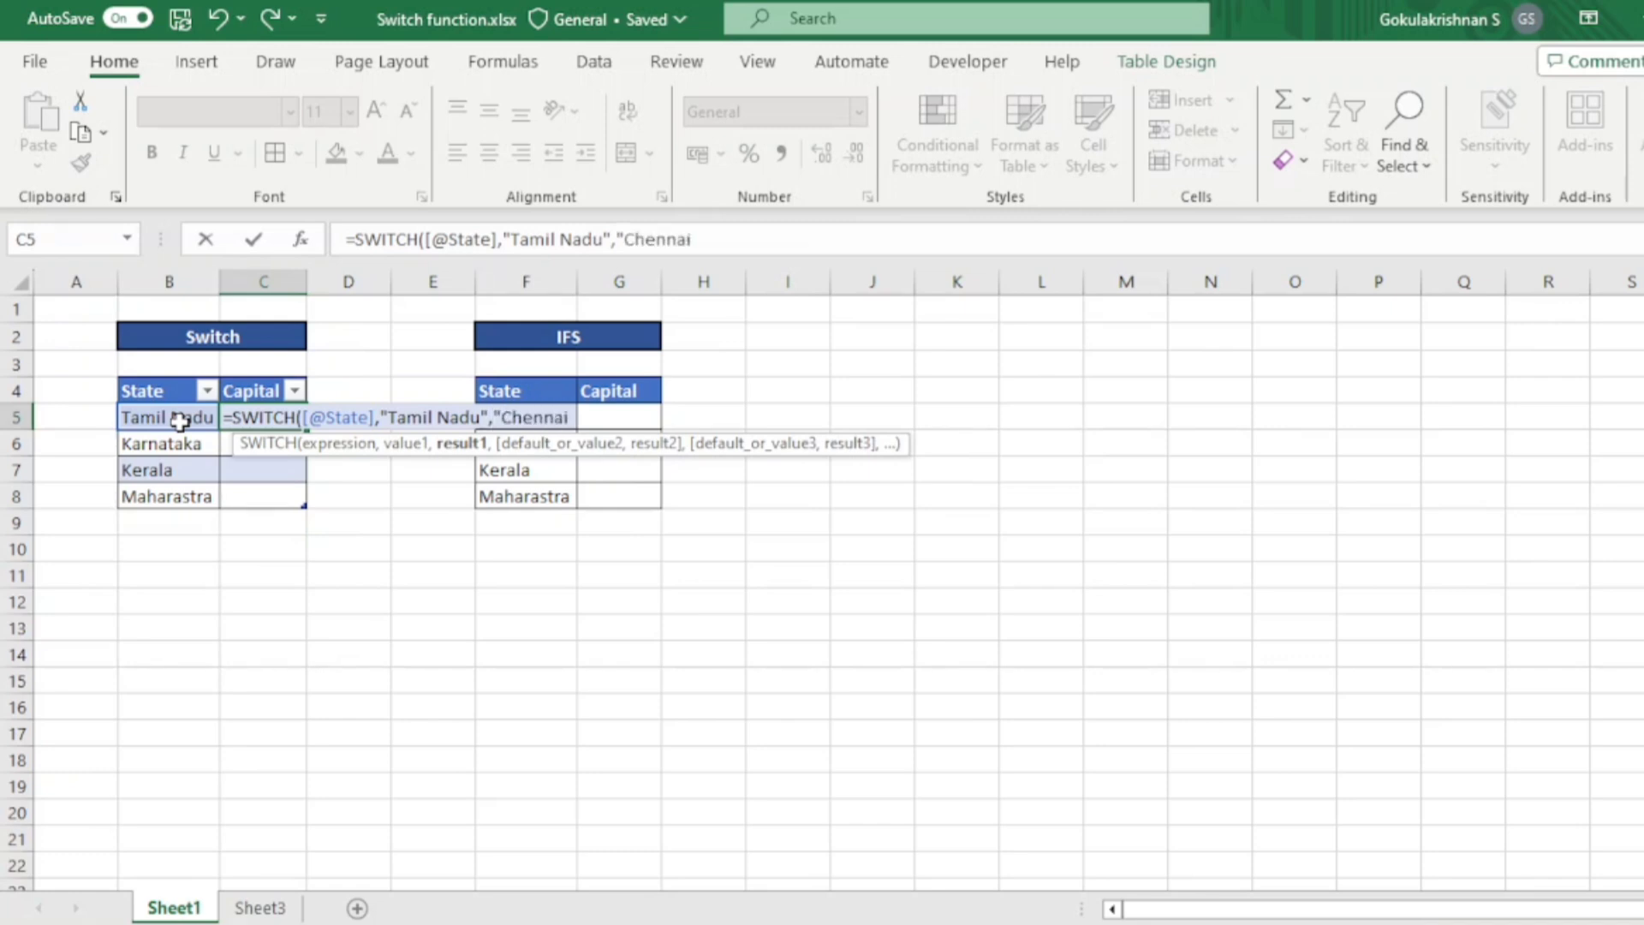
text(",)
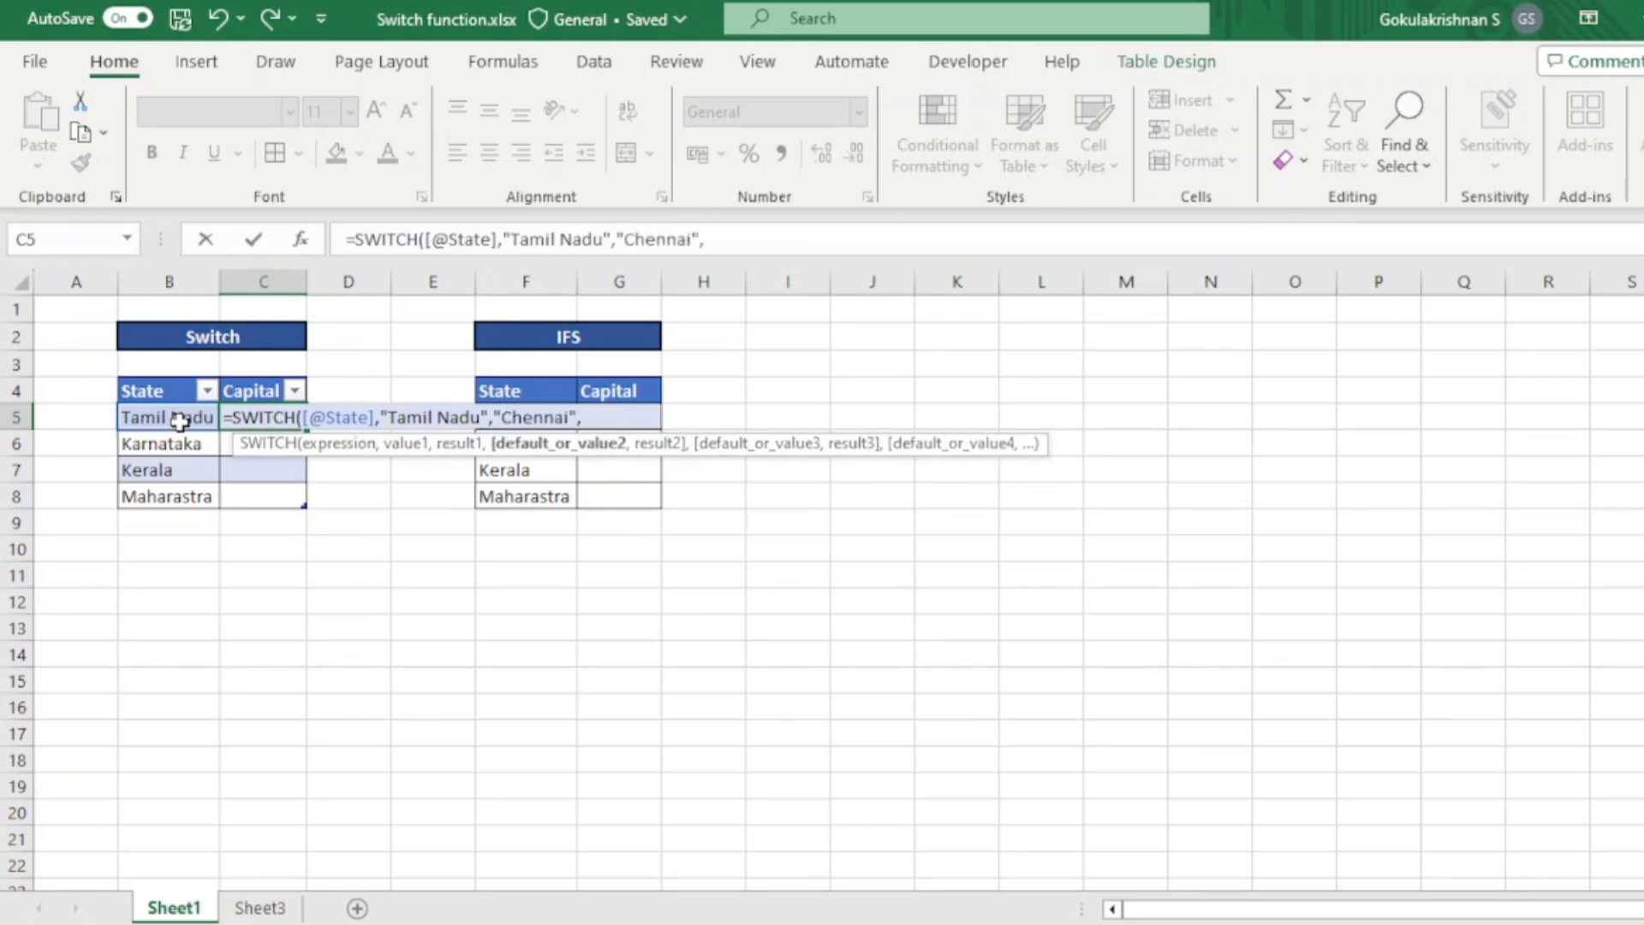
text("Karna)
text(taka)
text(",)
text(")
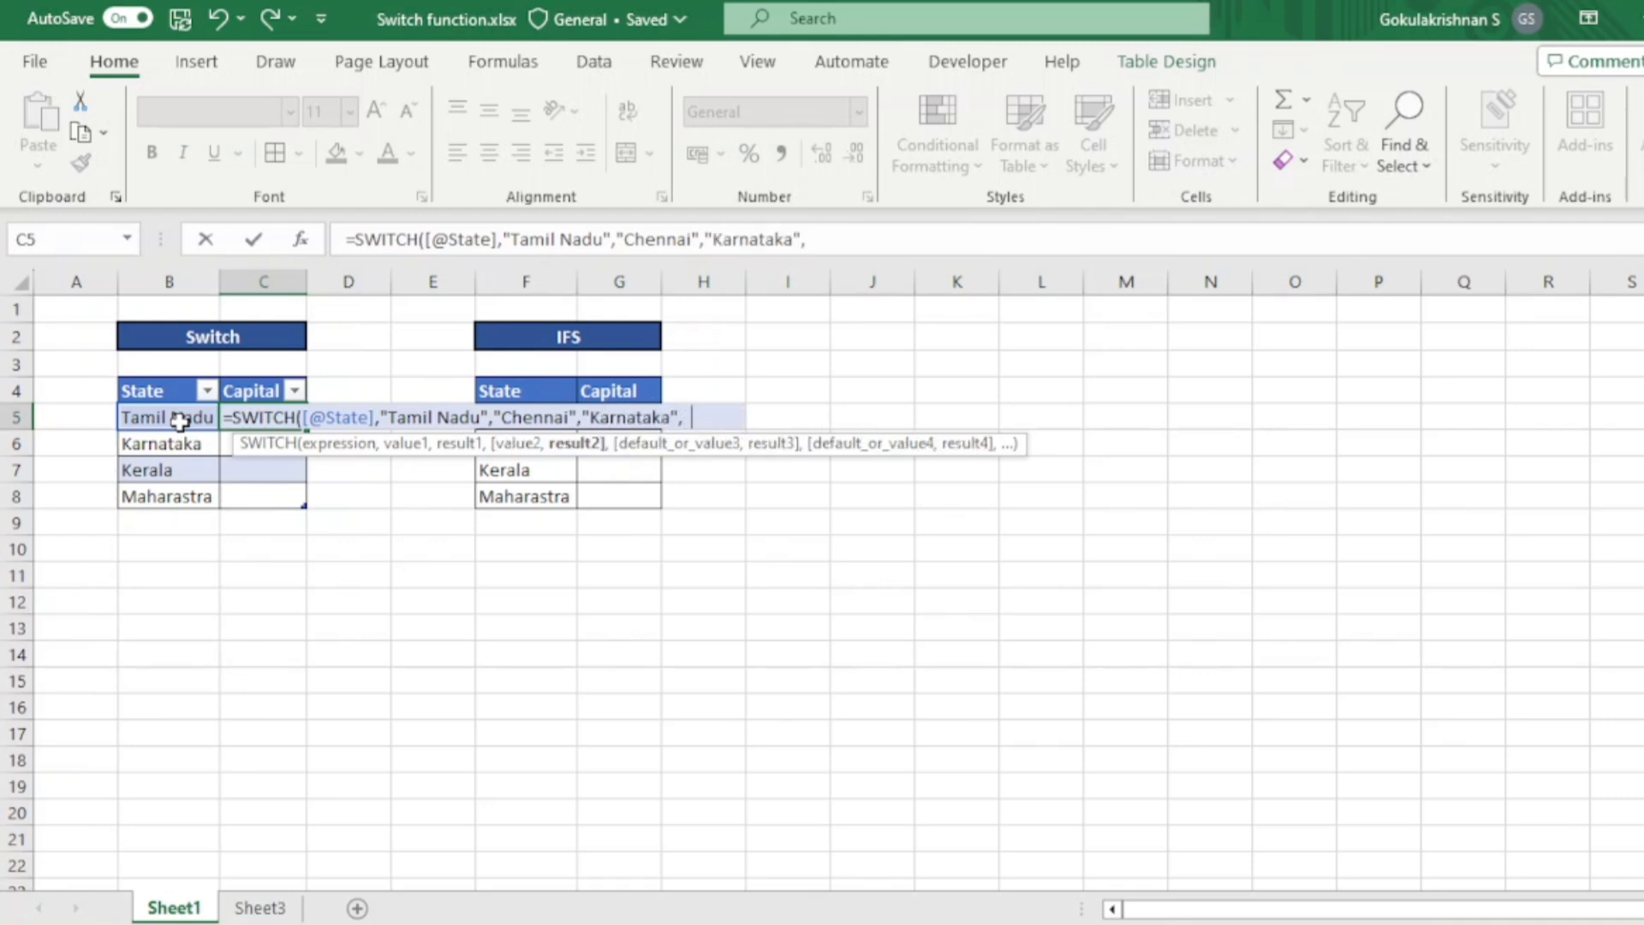
text(Bangalo)
- Add the pair "Karnataka" and "Bangalore" as the second value and result of the SWITCH formula
key(BackSpace)
key(BackSpace)
text(lore",)
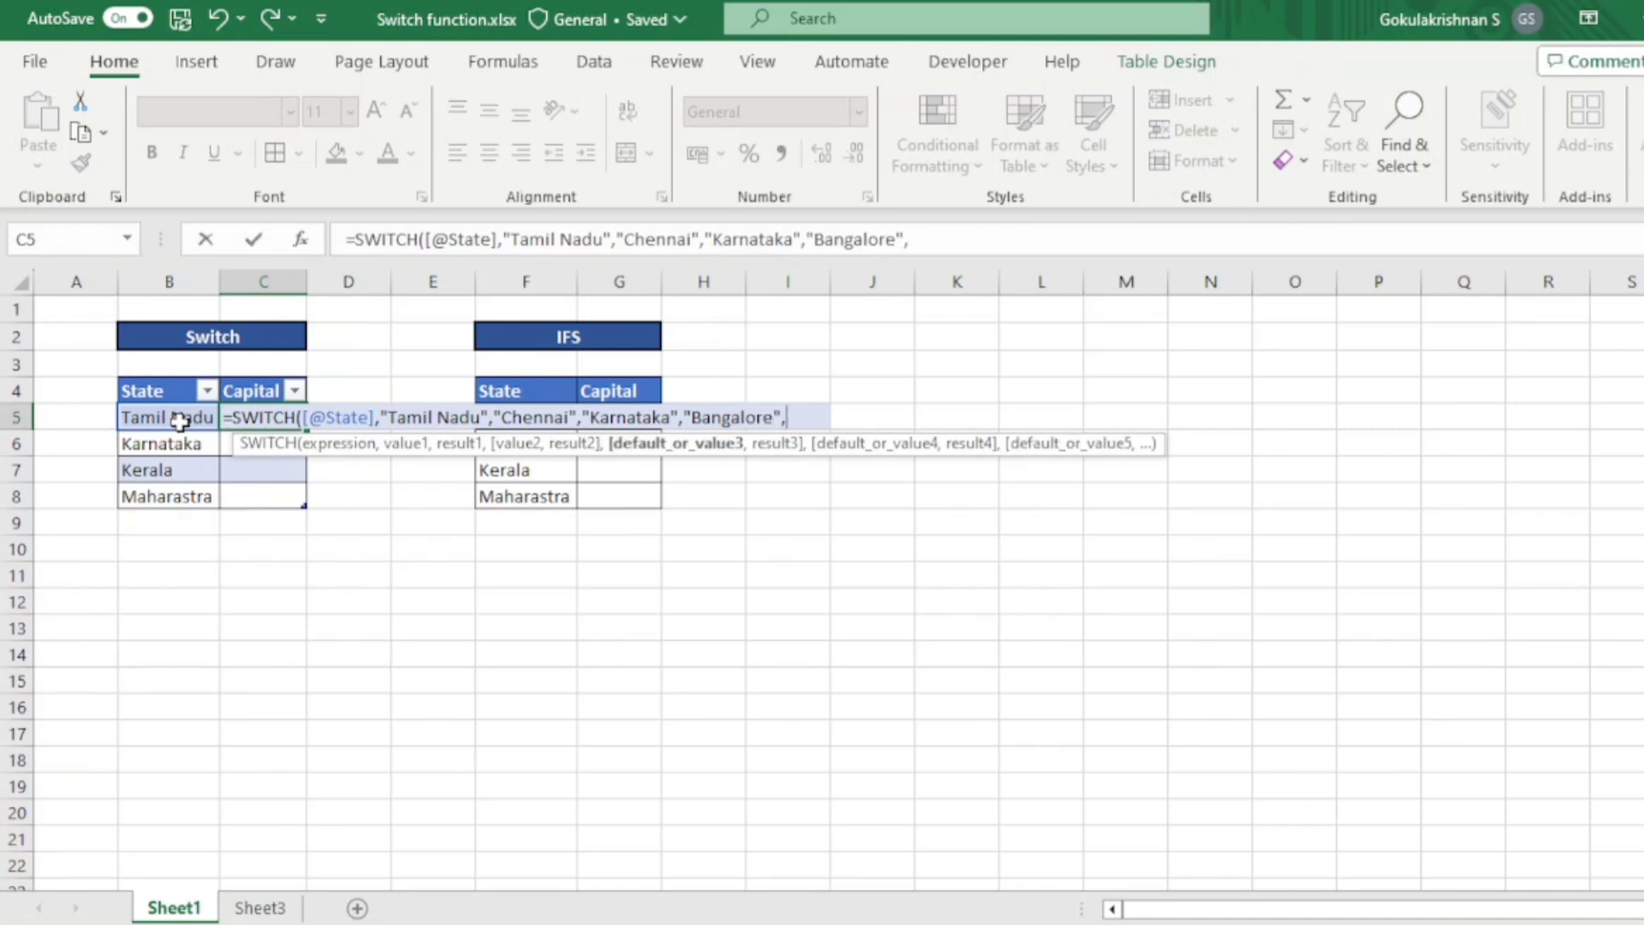
text("Kerala","Tr)
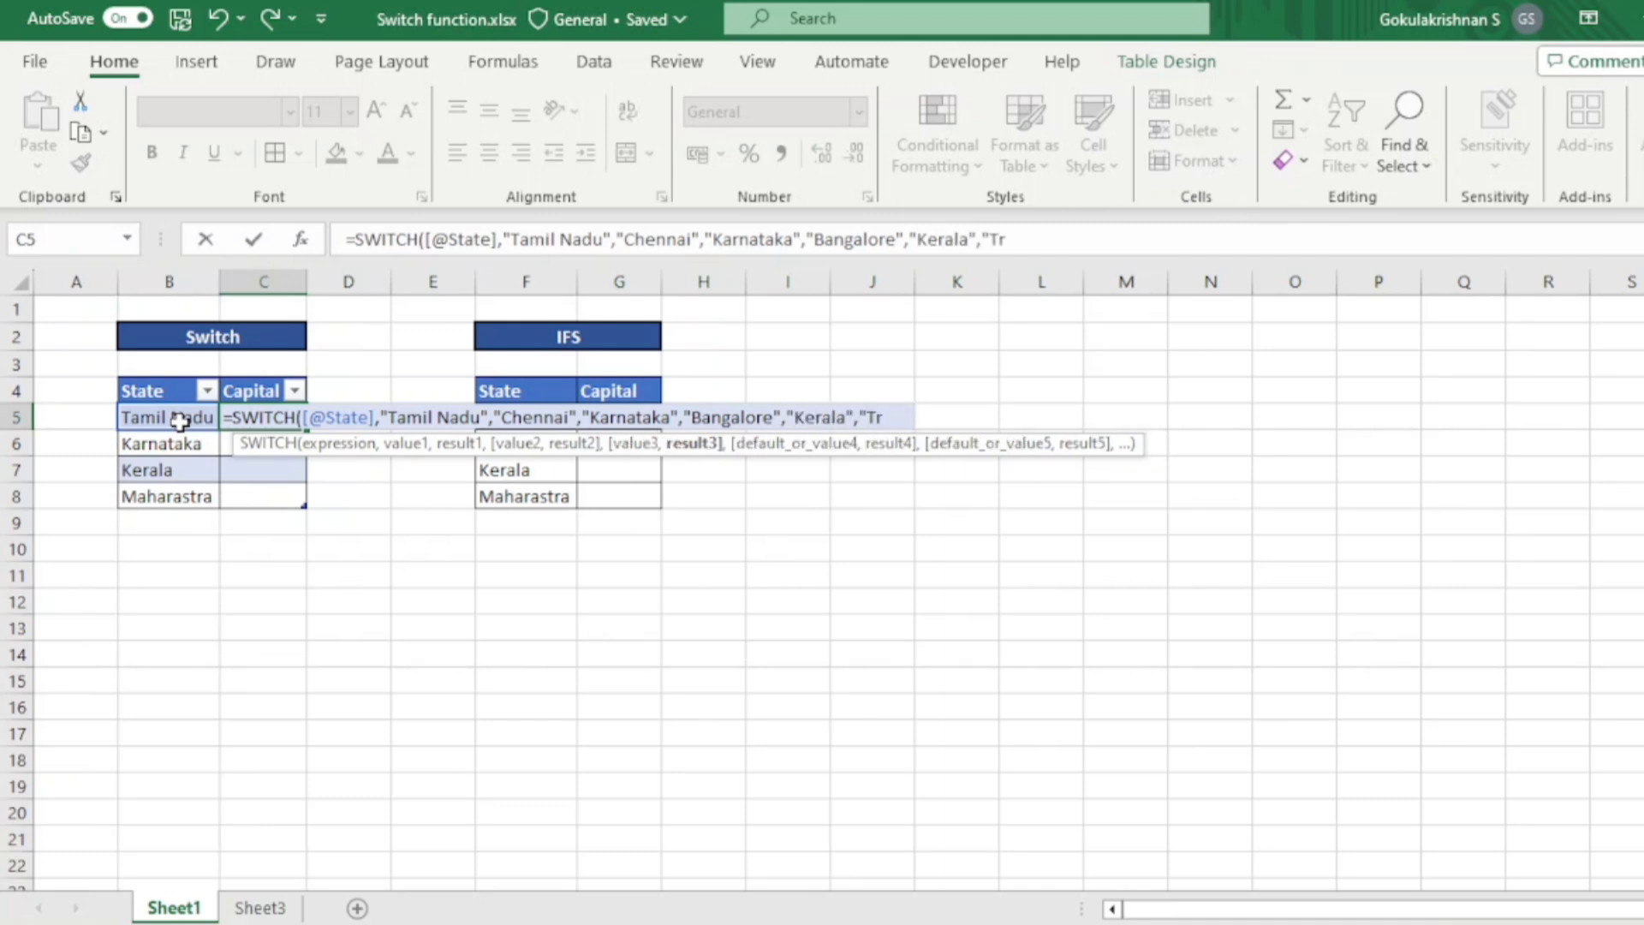
text(ivandru)
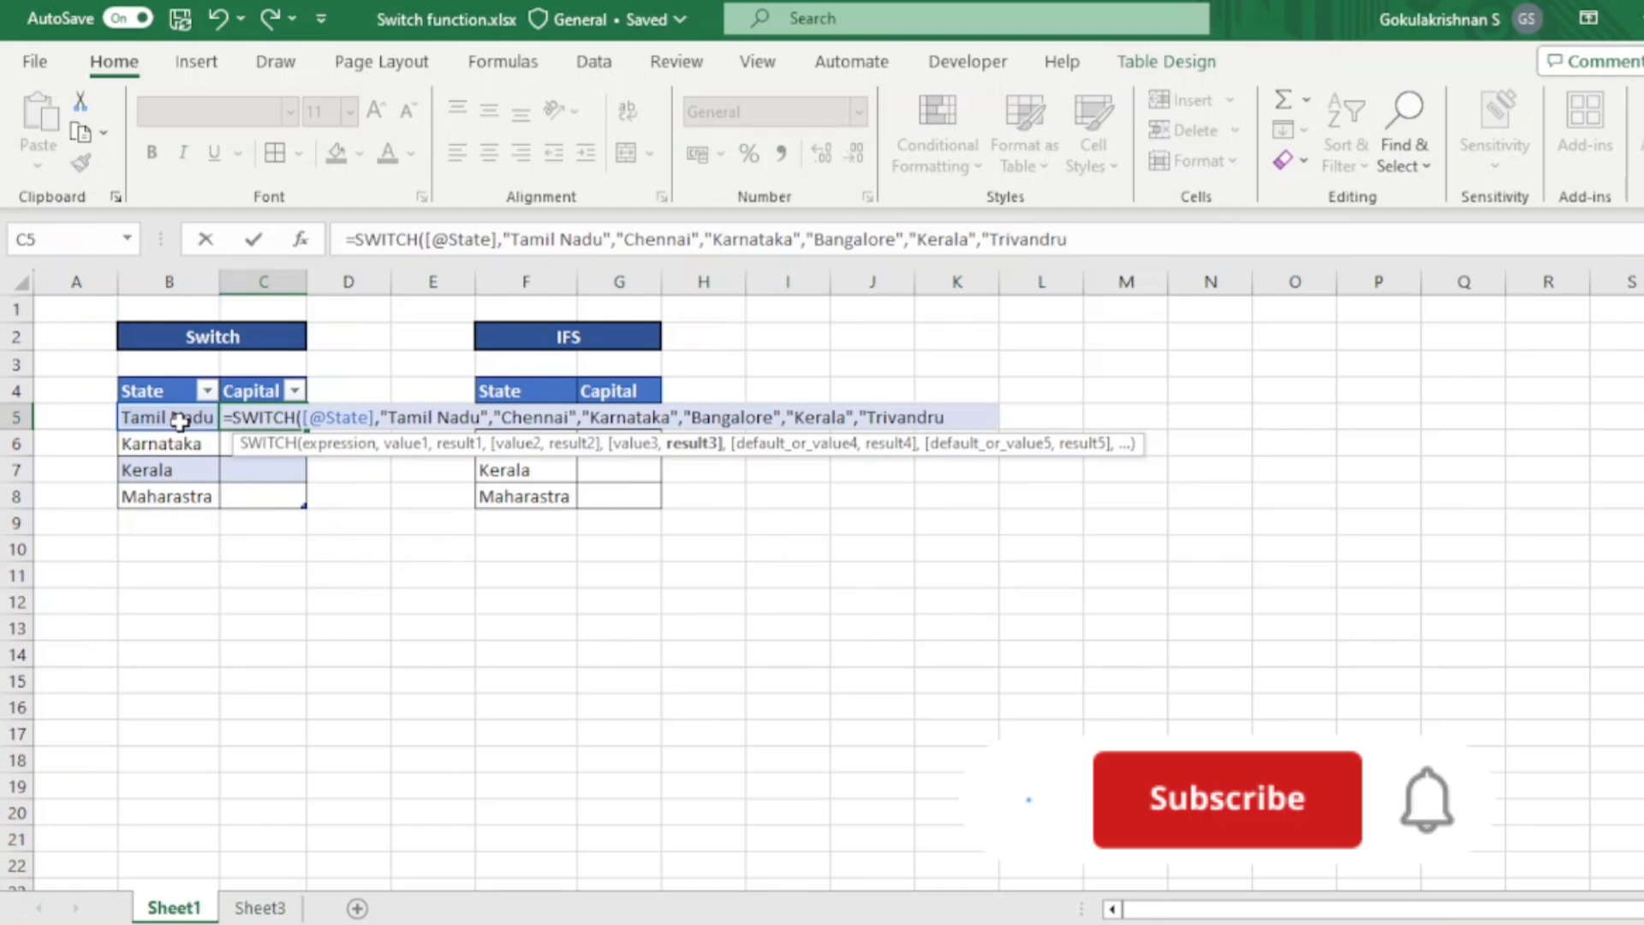
text(m",)
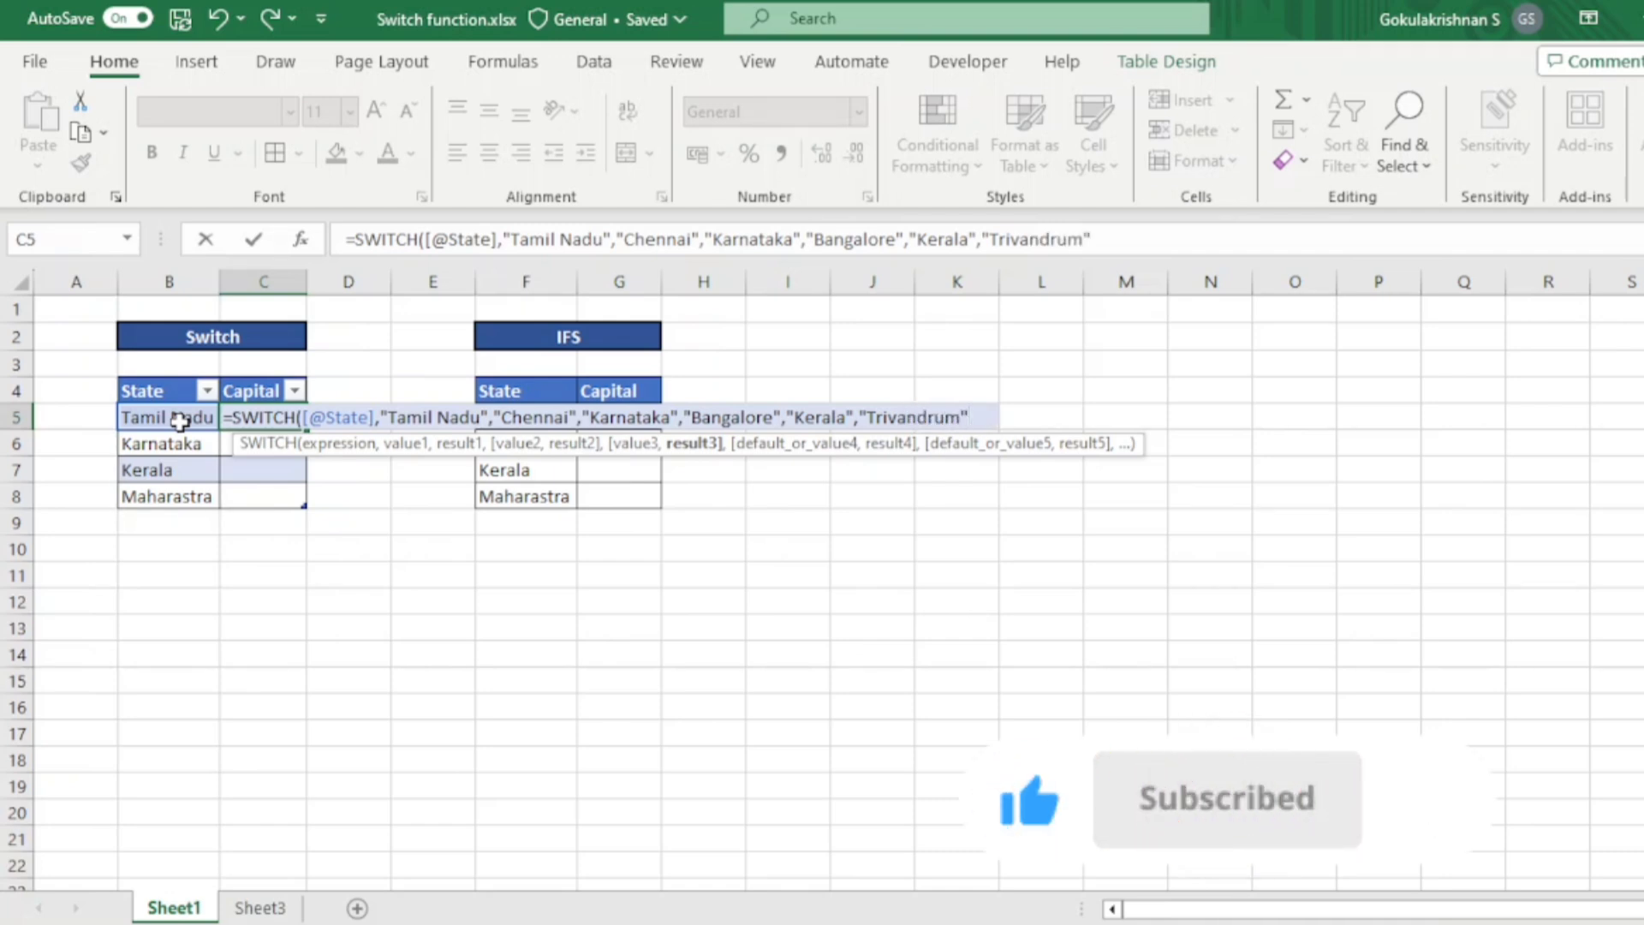
text("Ma)
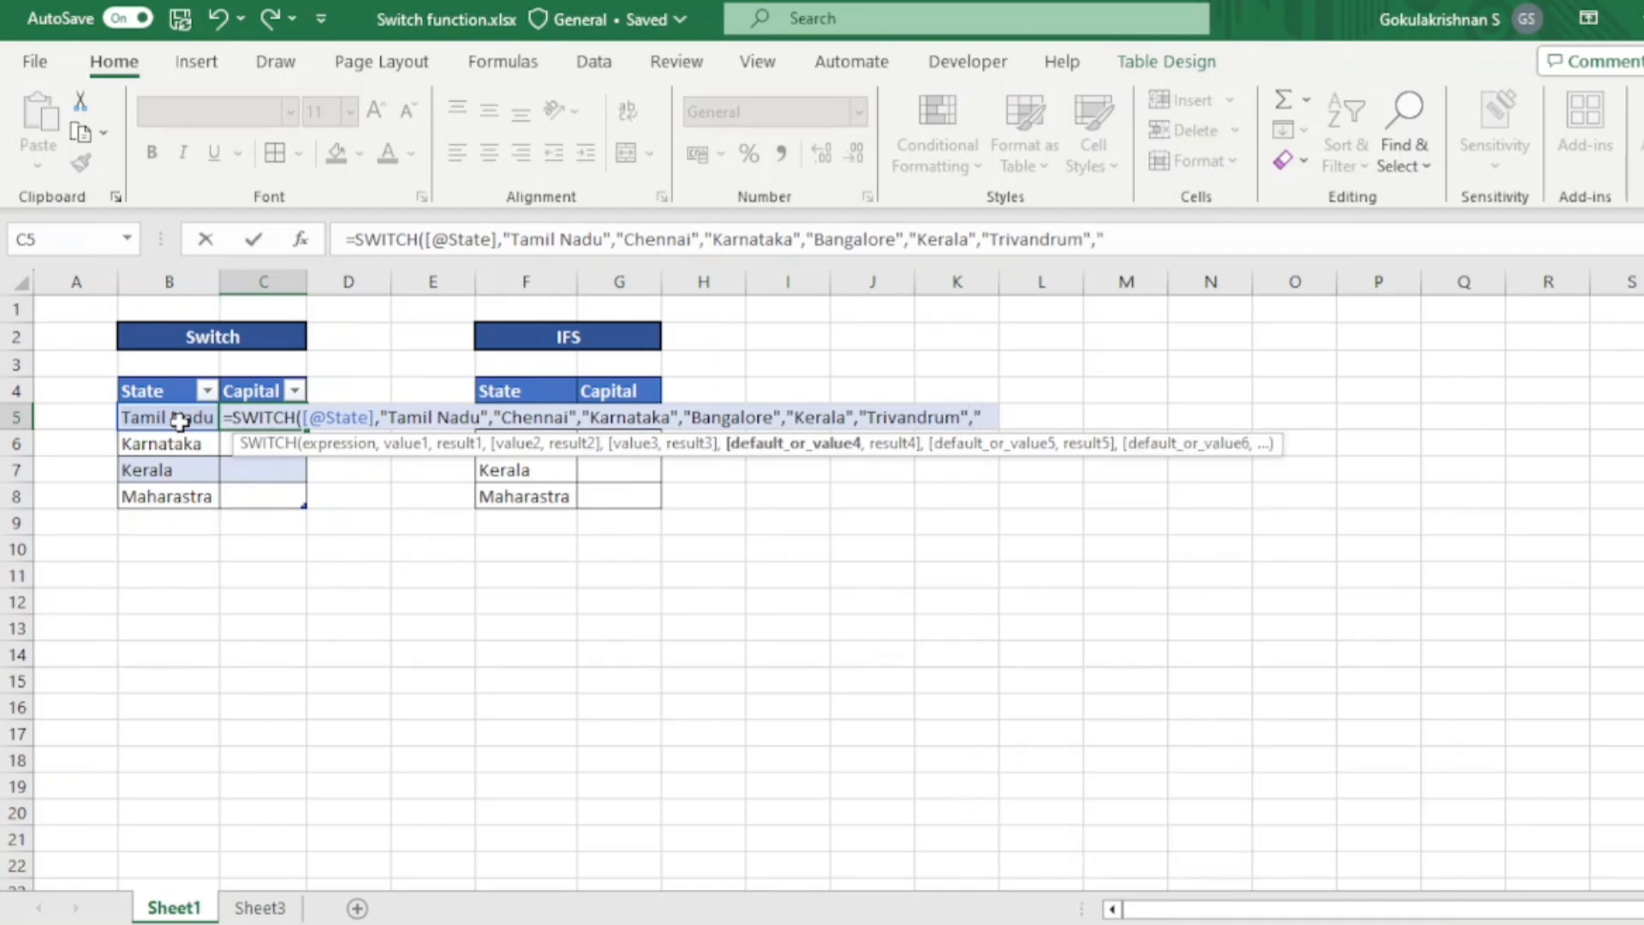
text(ha)
- Complete and enter the SWITCH formula with the pair "Maharastra" and "Mumbai", and autofit the width of column C
key(BackSpace)
key(BackSpace)
text(ahar)
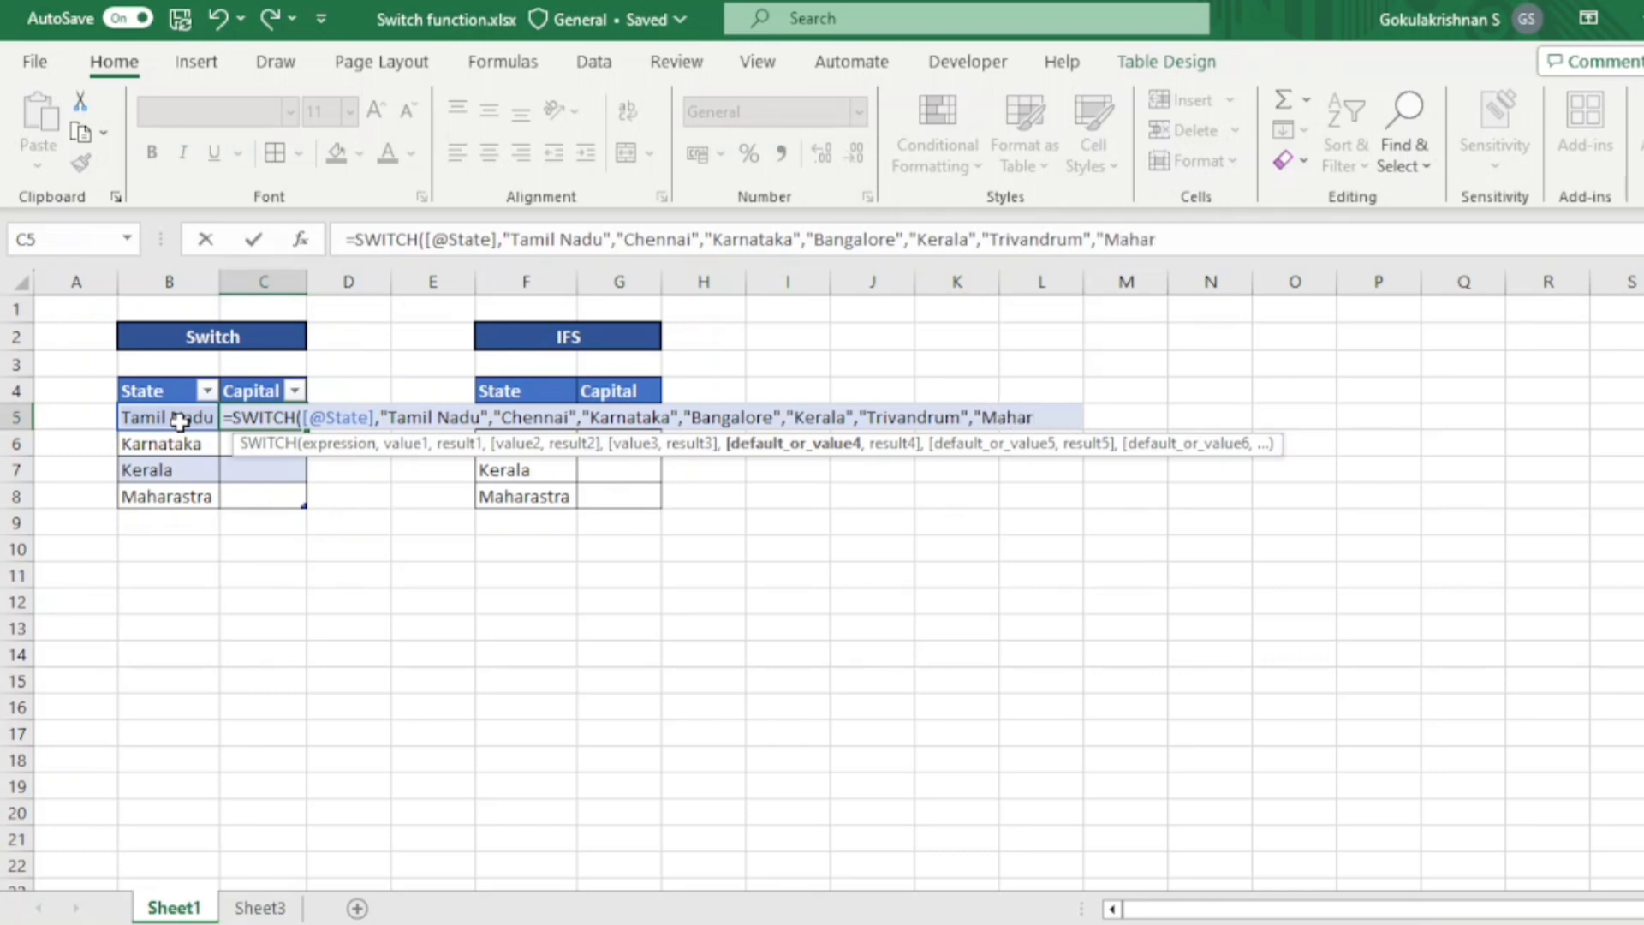
text(astra","M)
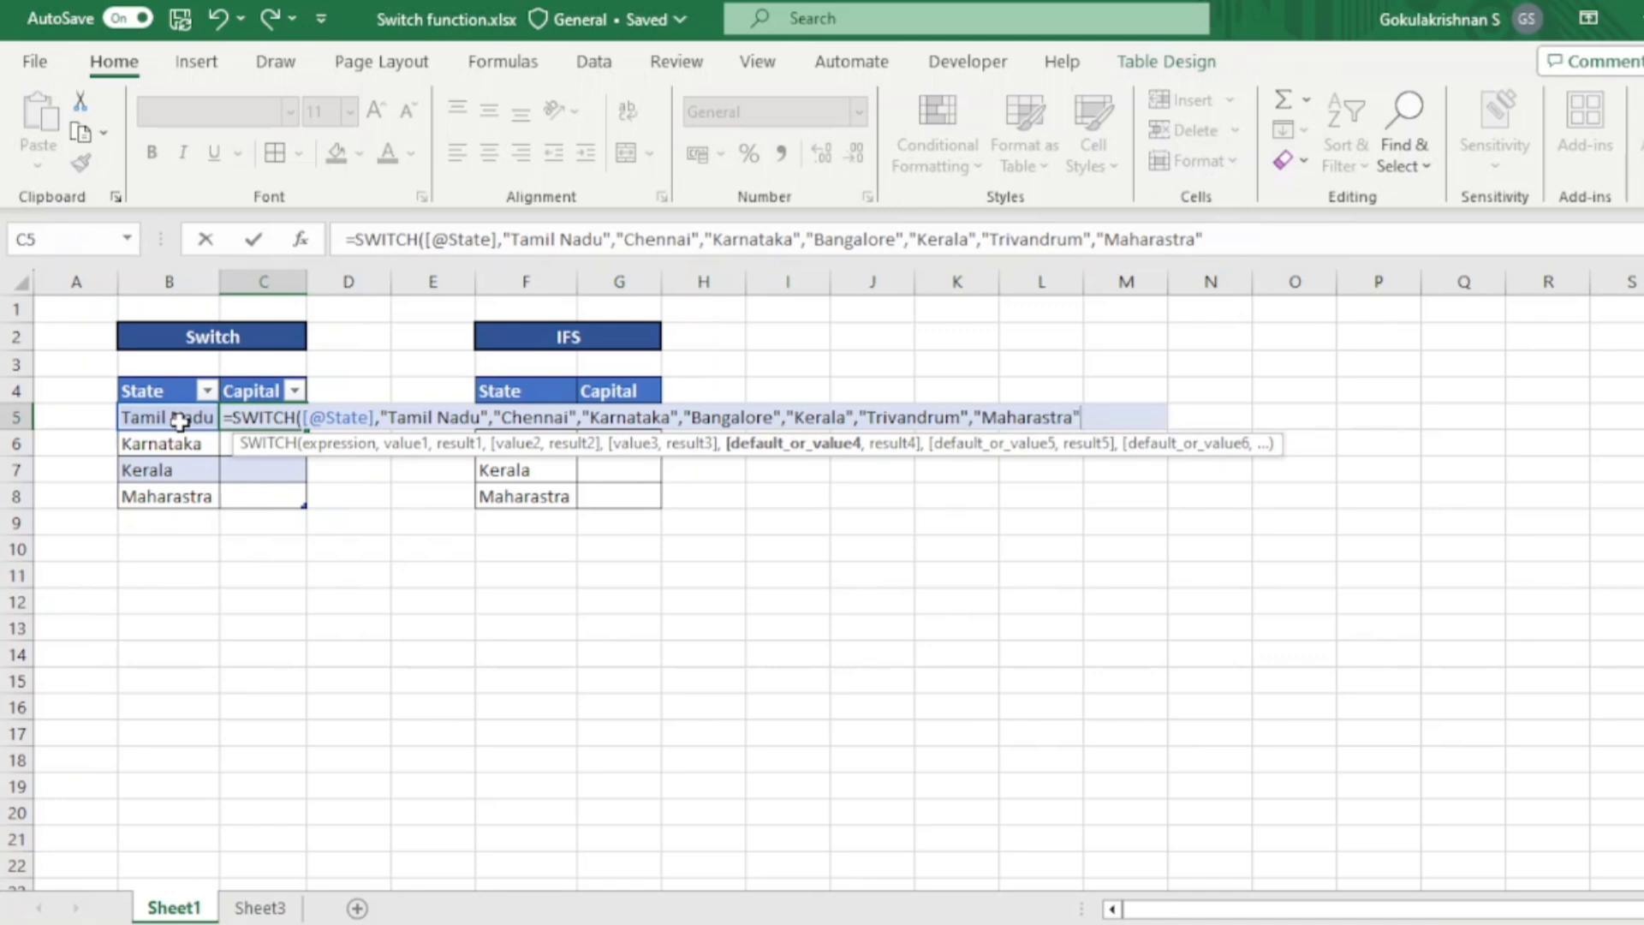
text(um)
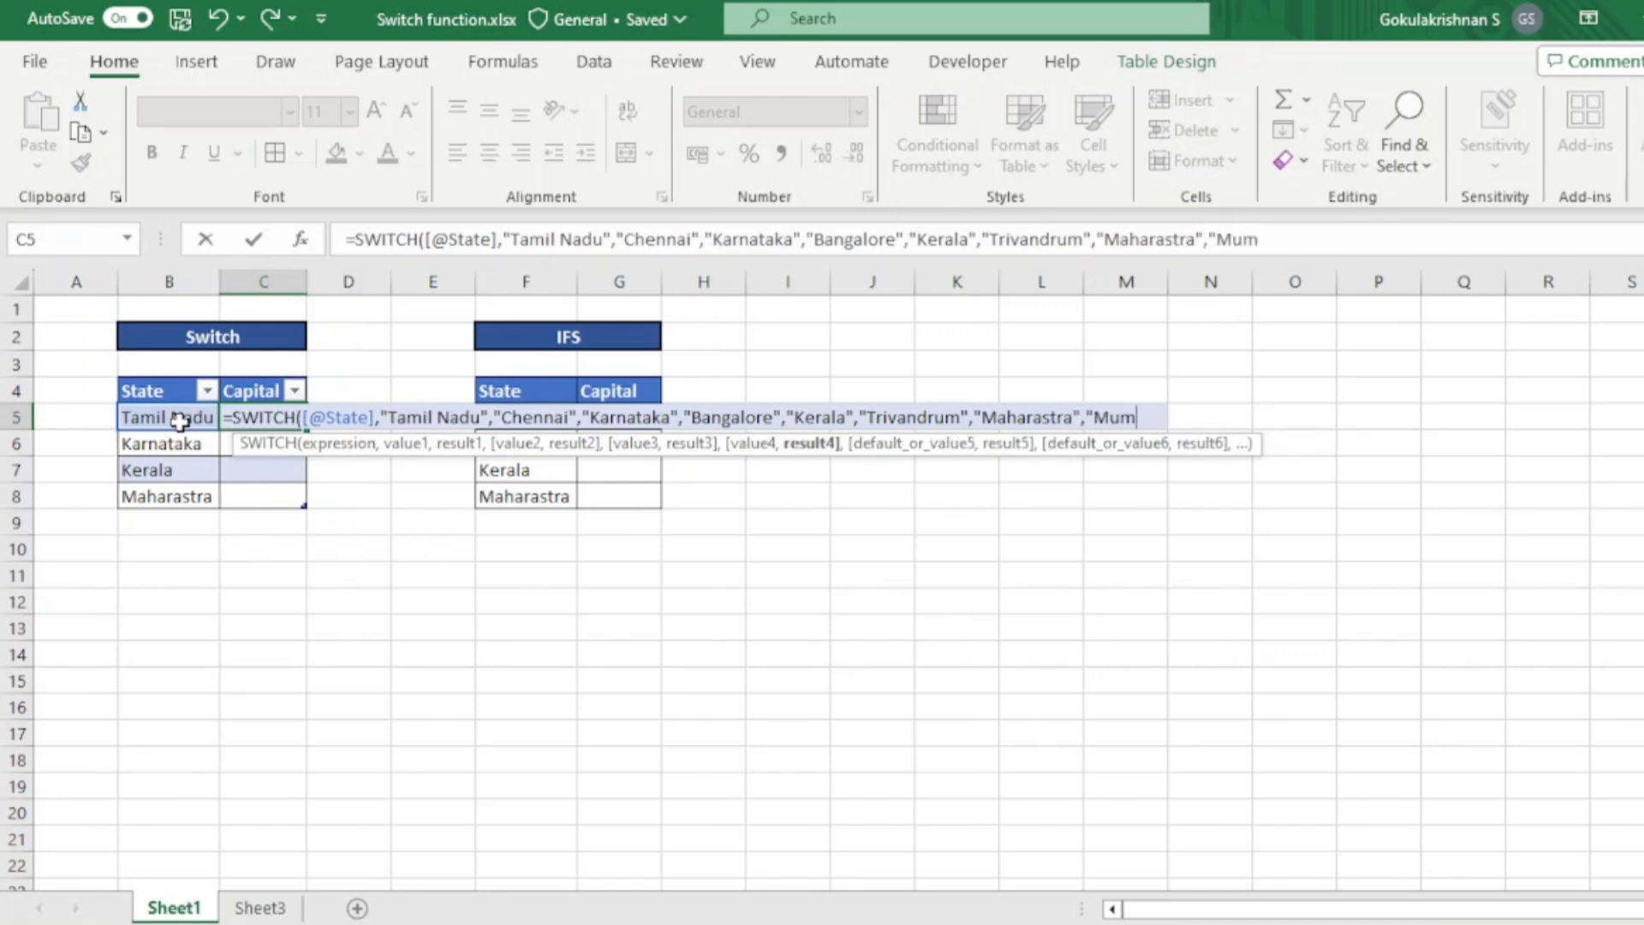
text(bai"))
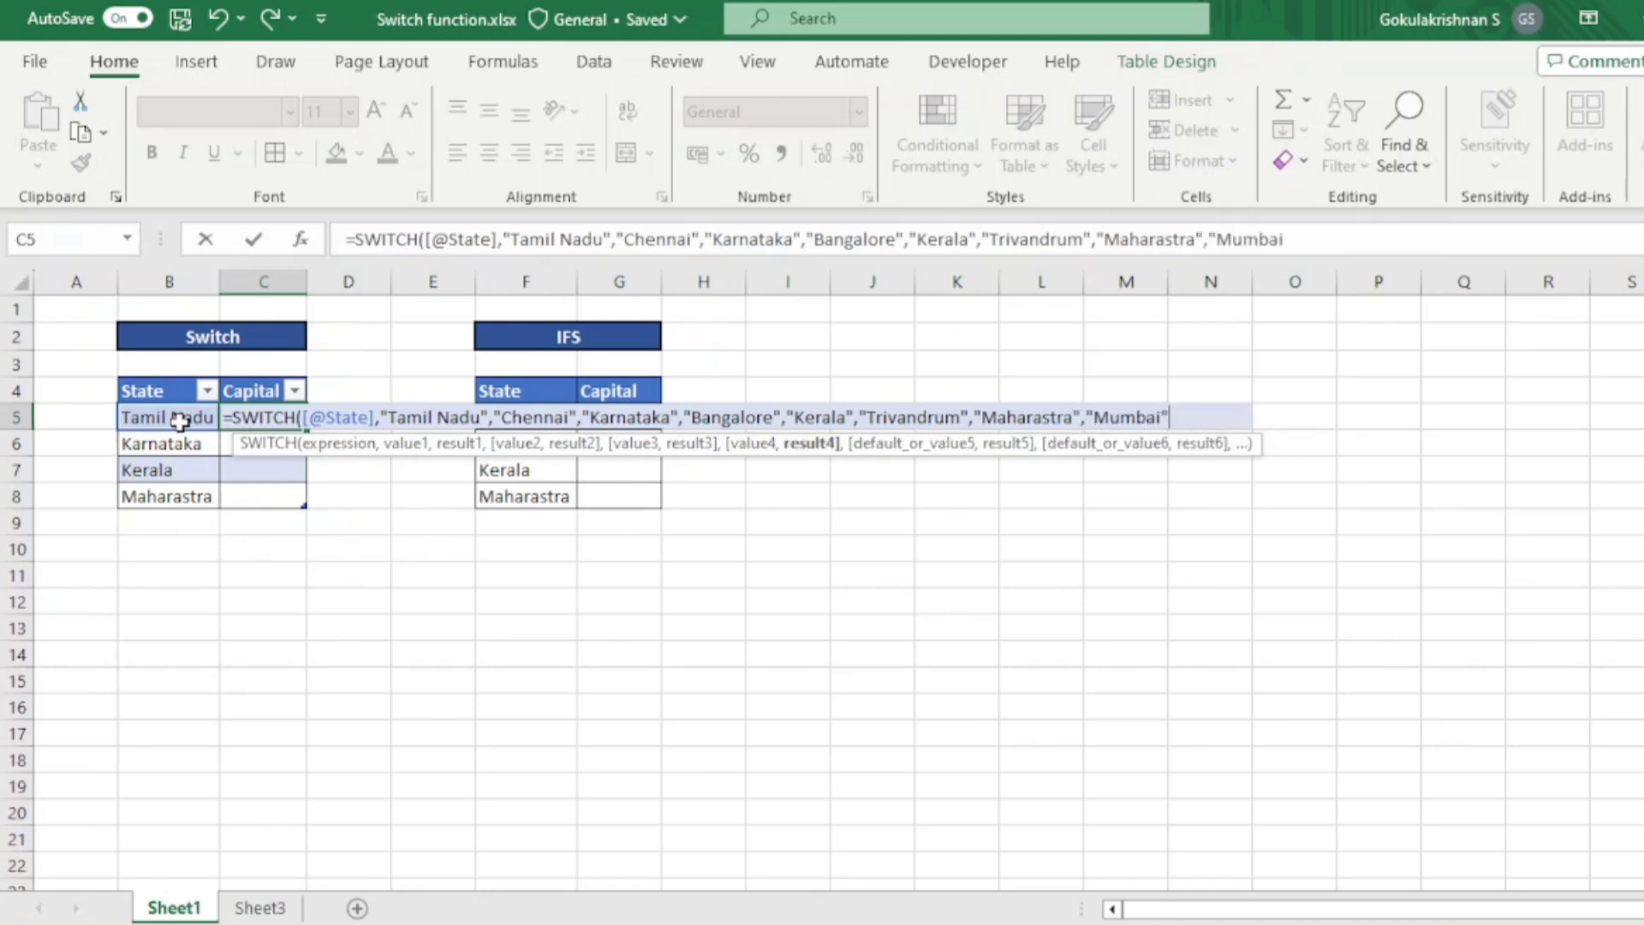
key(Return)
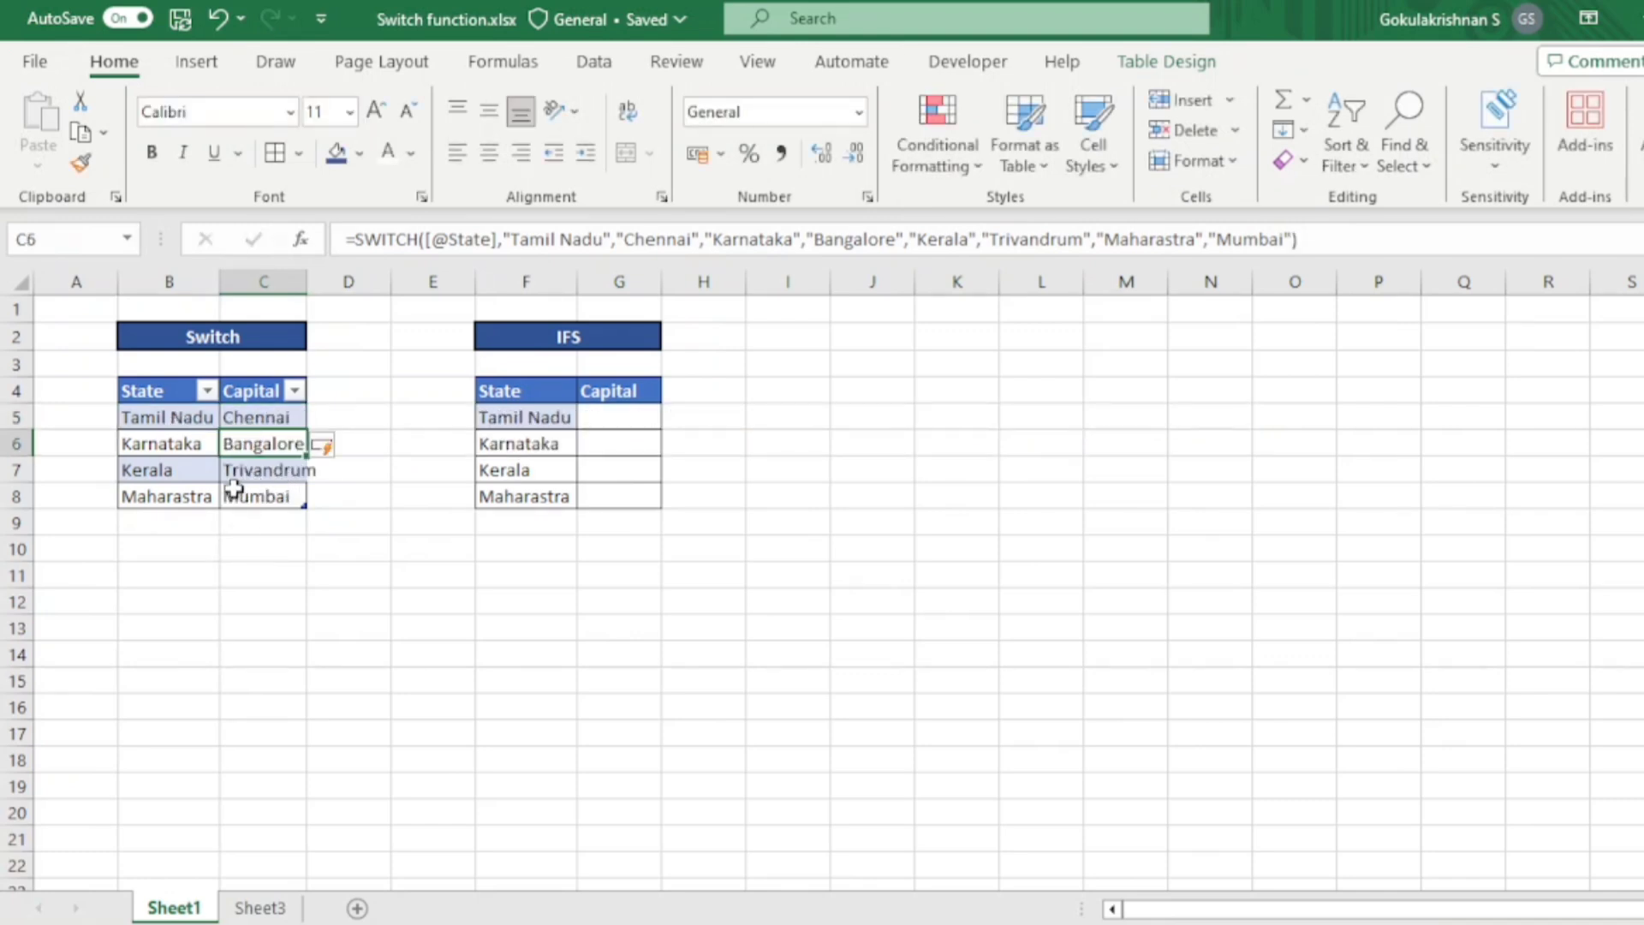
double_click(309, 280)
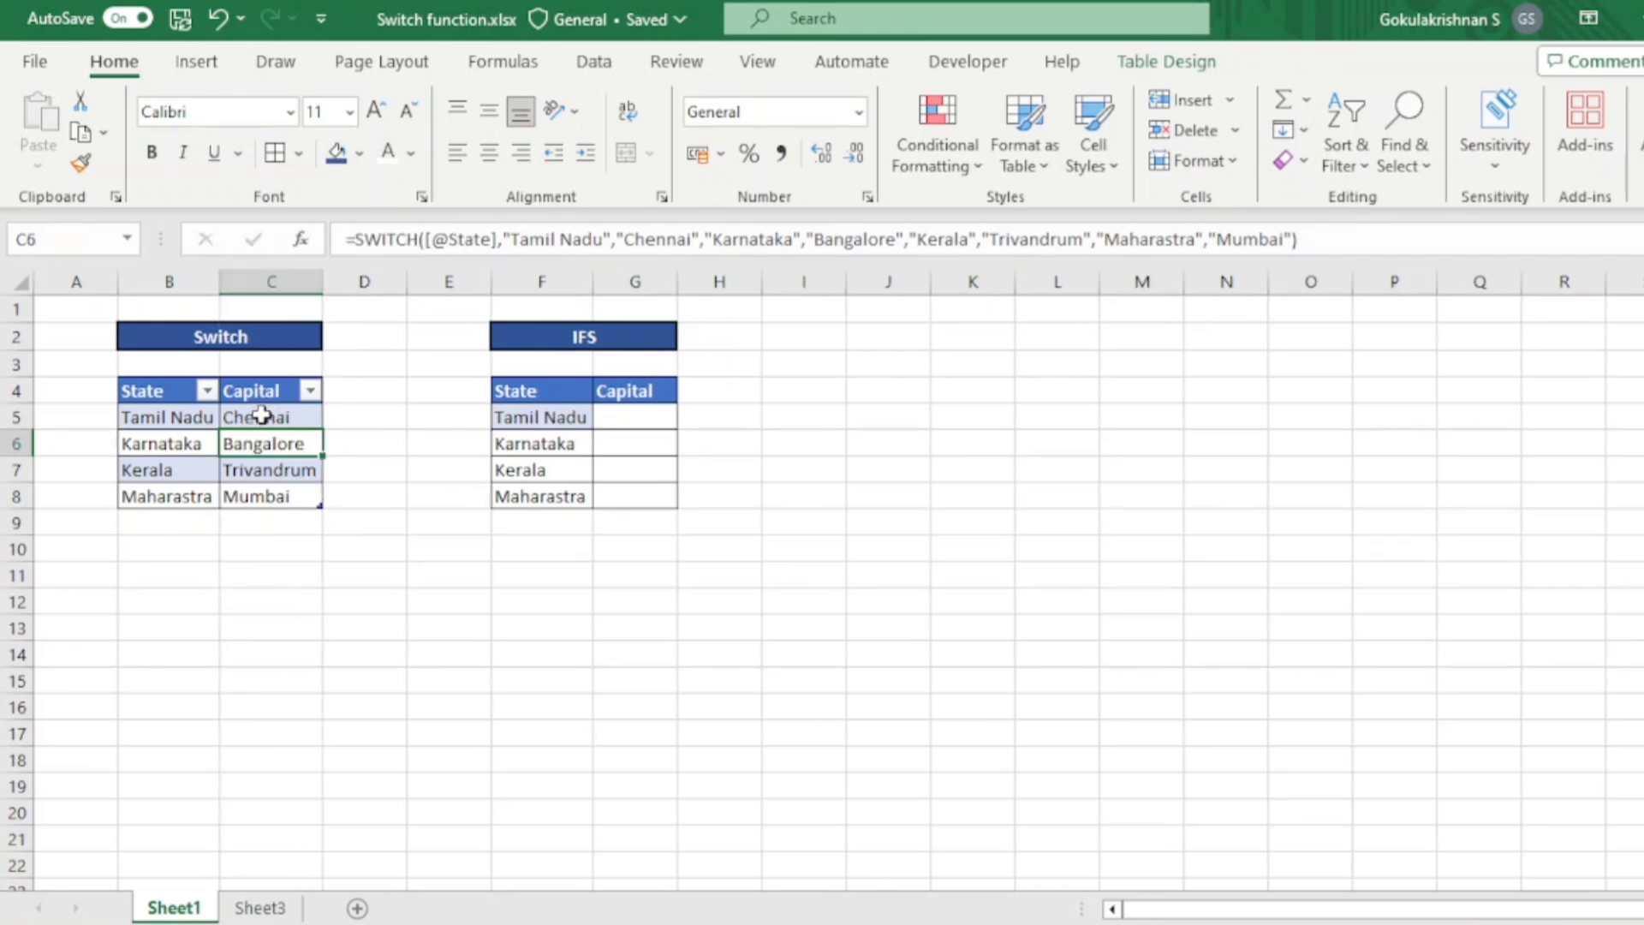
- Convert the IFS range F4:G8 into a table with headers
click(631, 427)
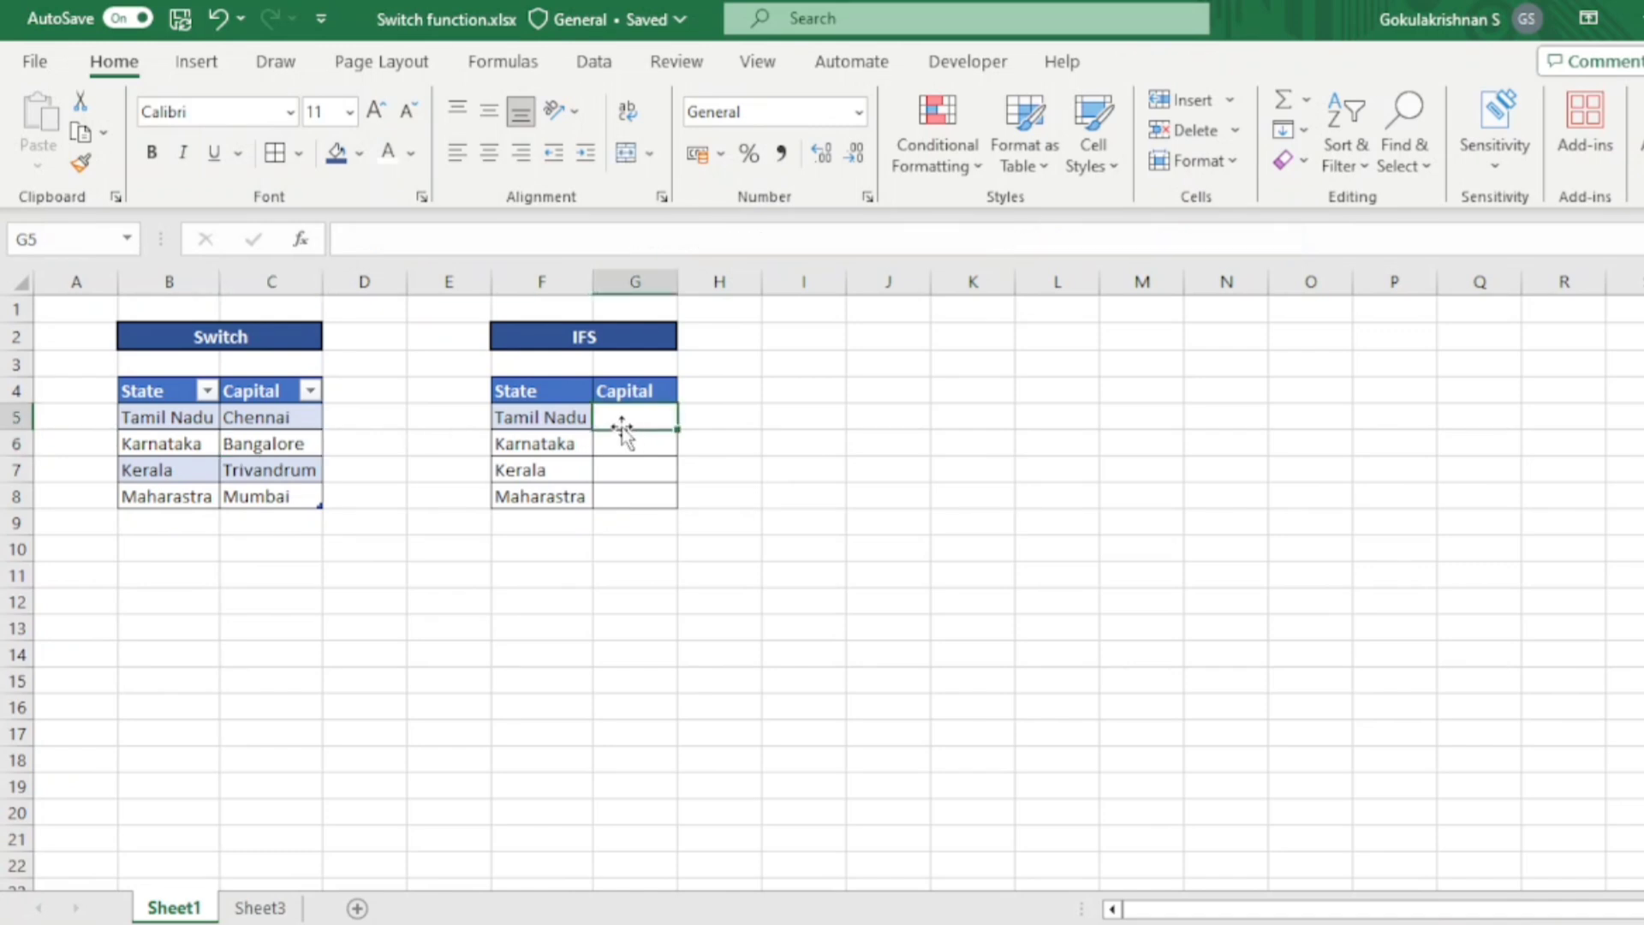
drag(550, 392, 609, 494)
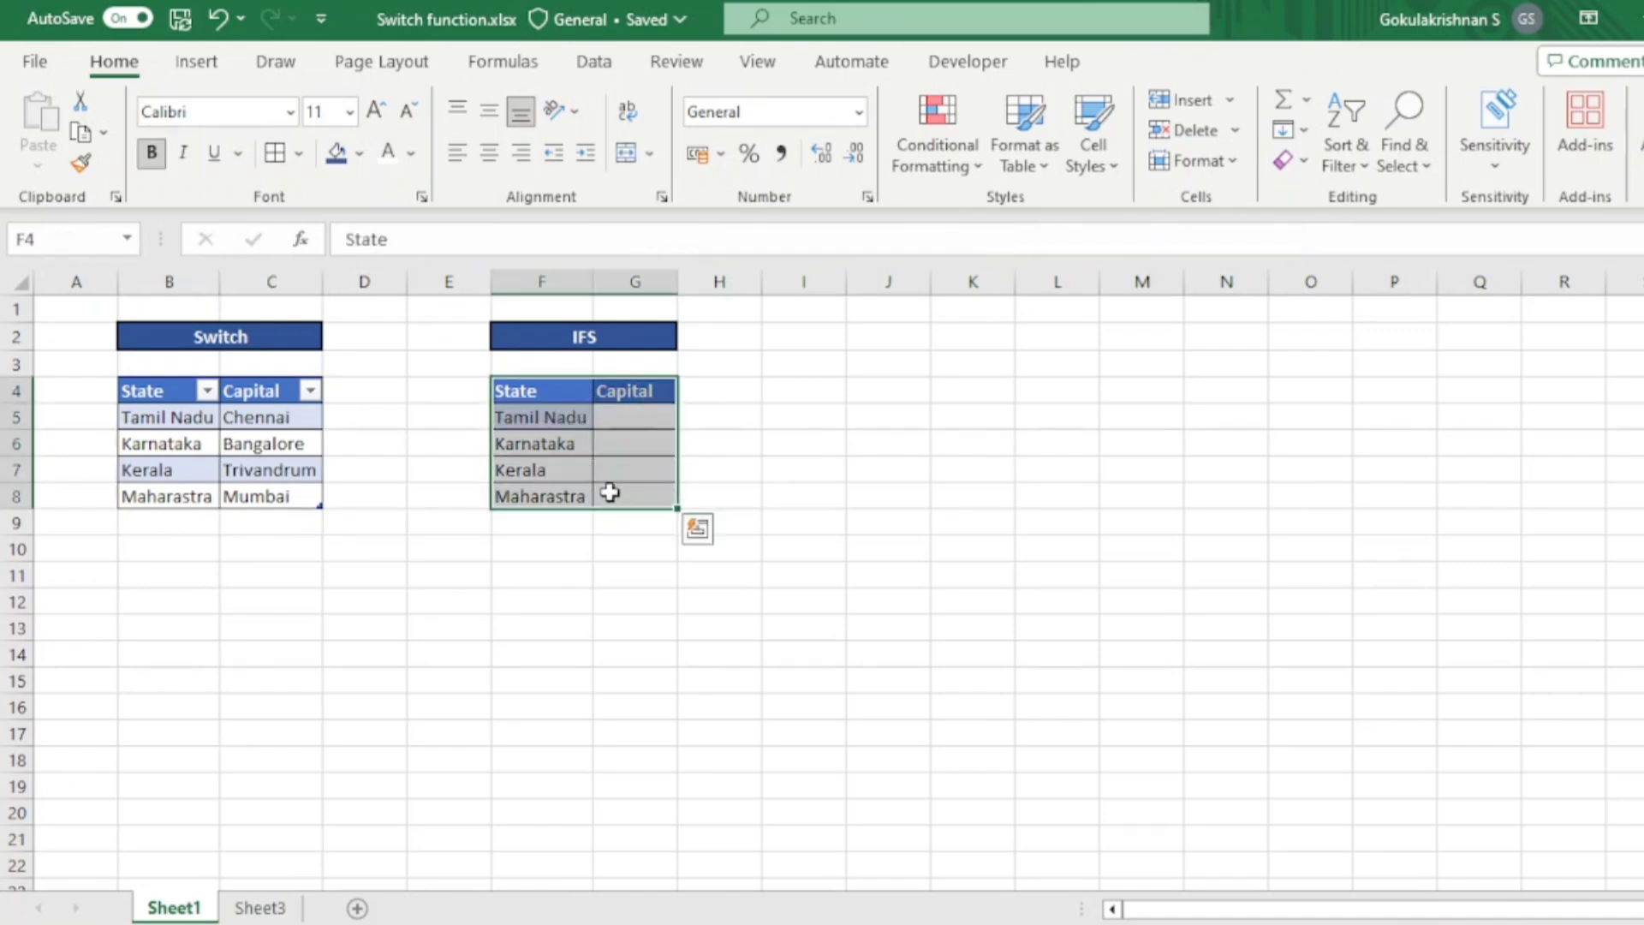
key(ctrl+t)
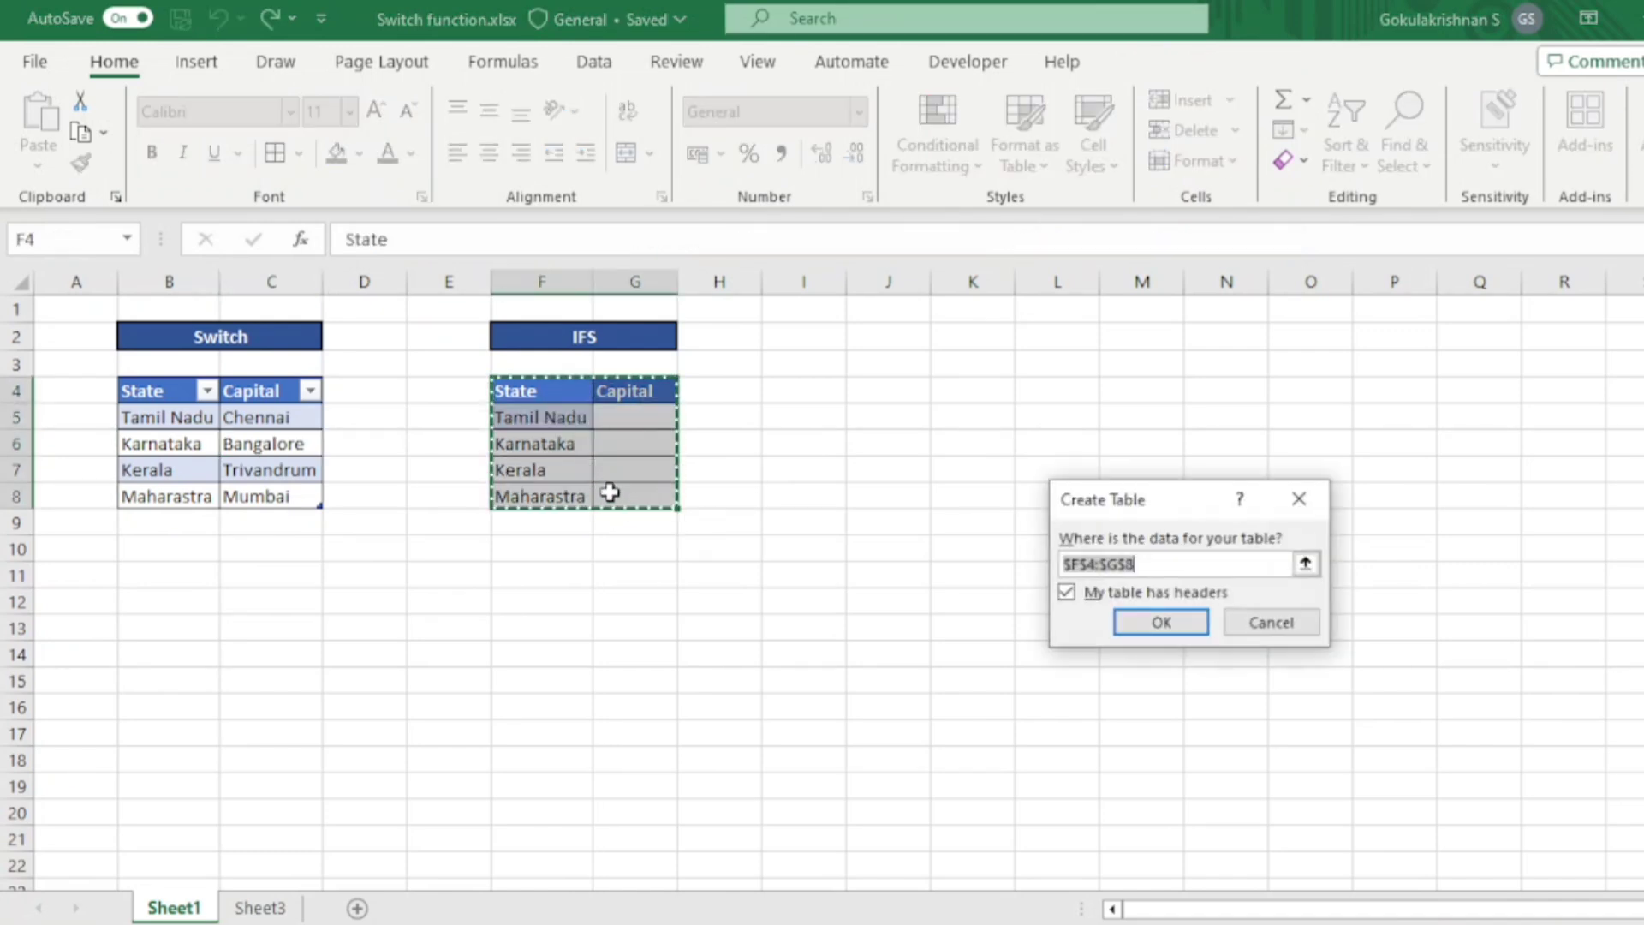
click(1155, 613)
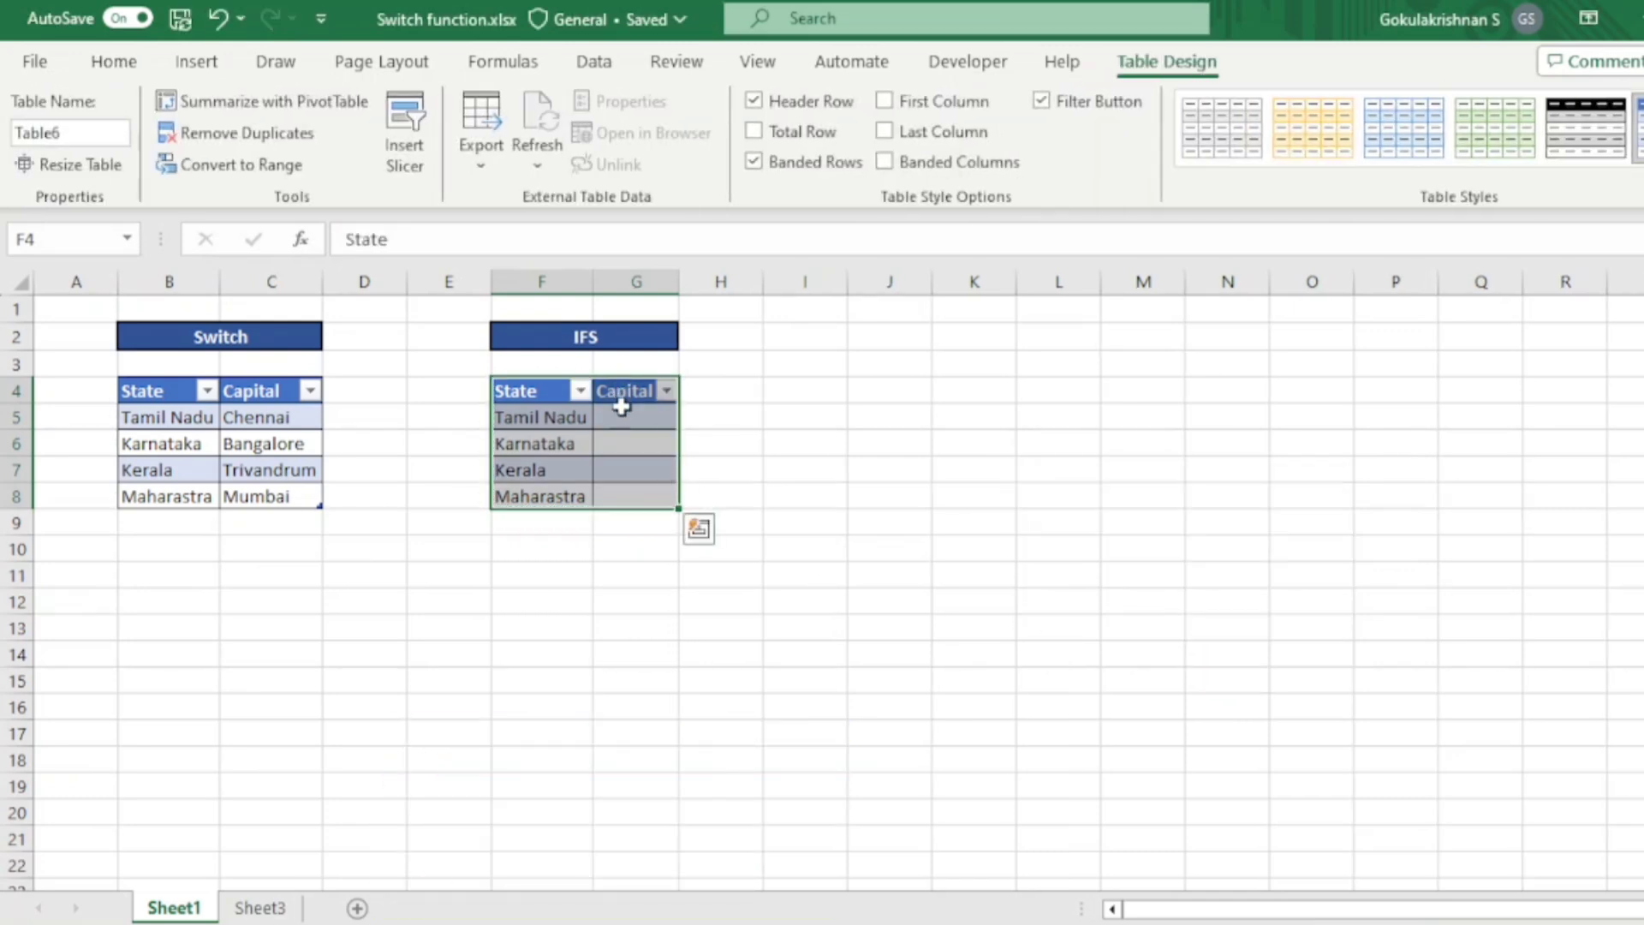
- Start an IFS formula in G5 that tests whether the row's State equals "Tamil Nadu"
click(632, 429)
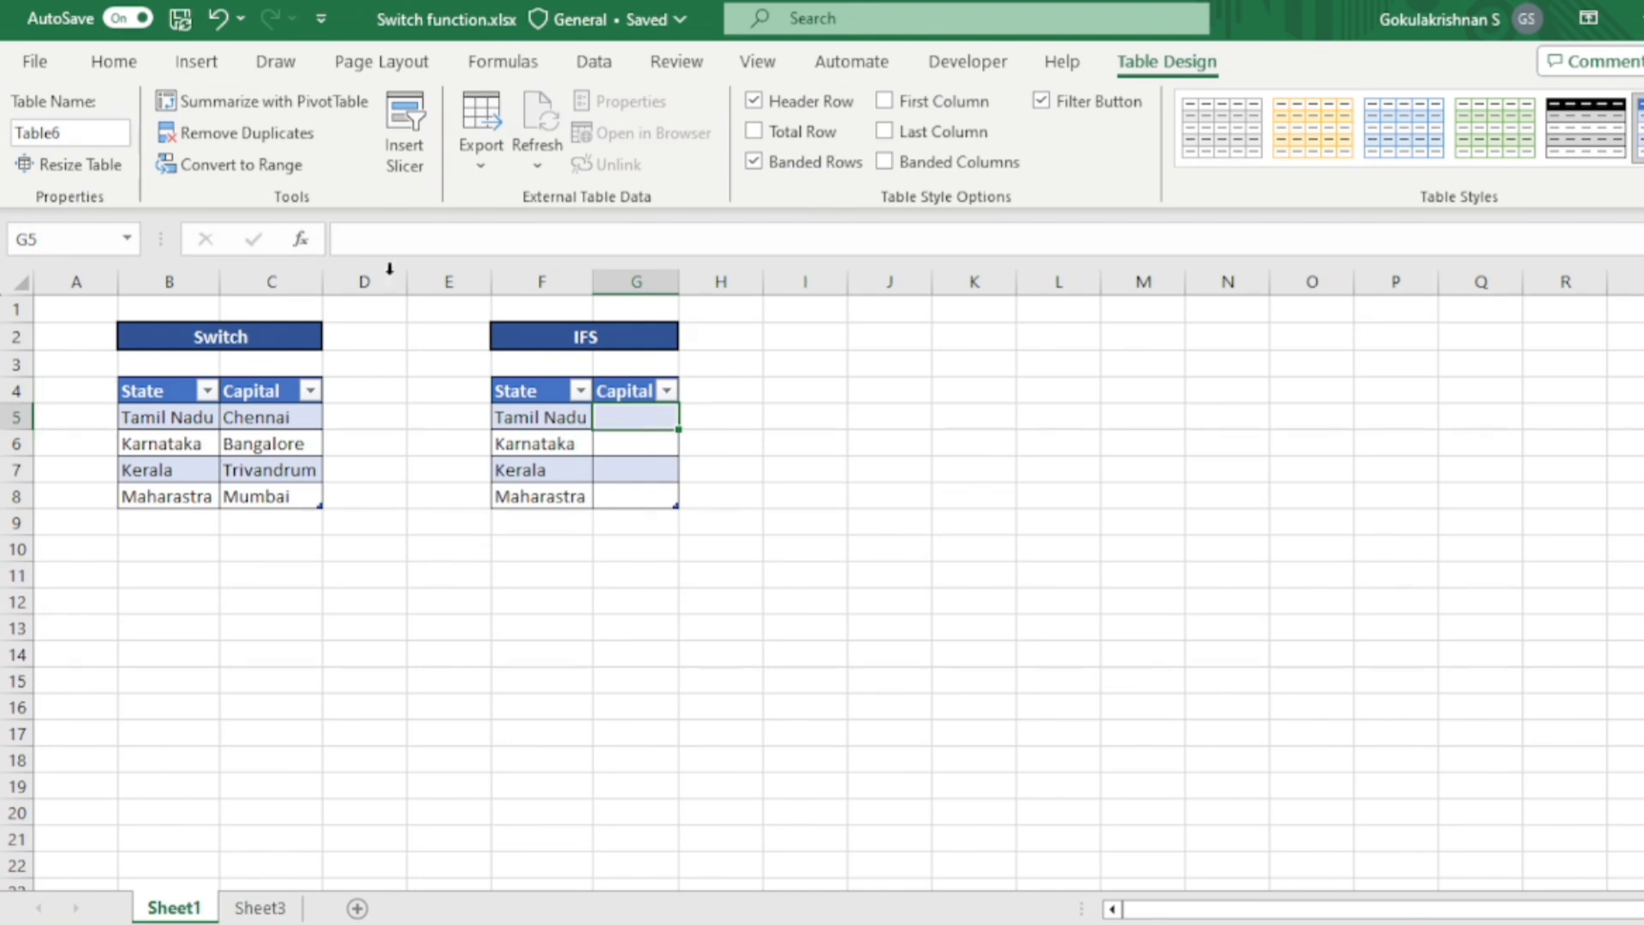
text(=)
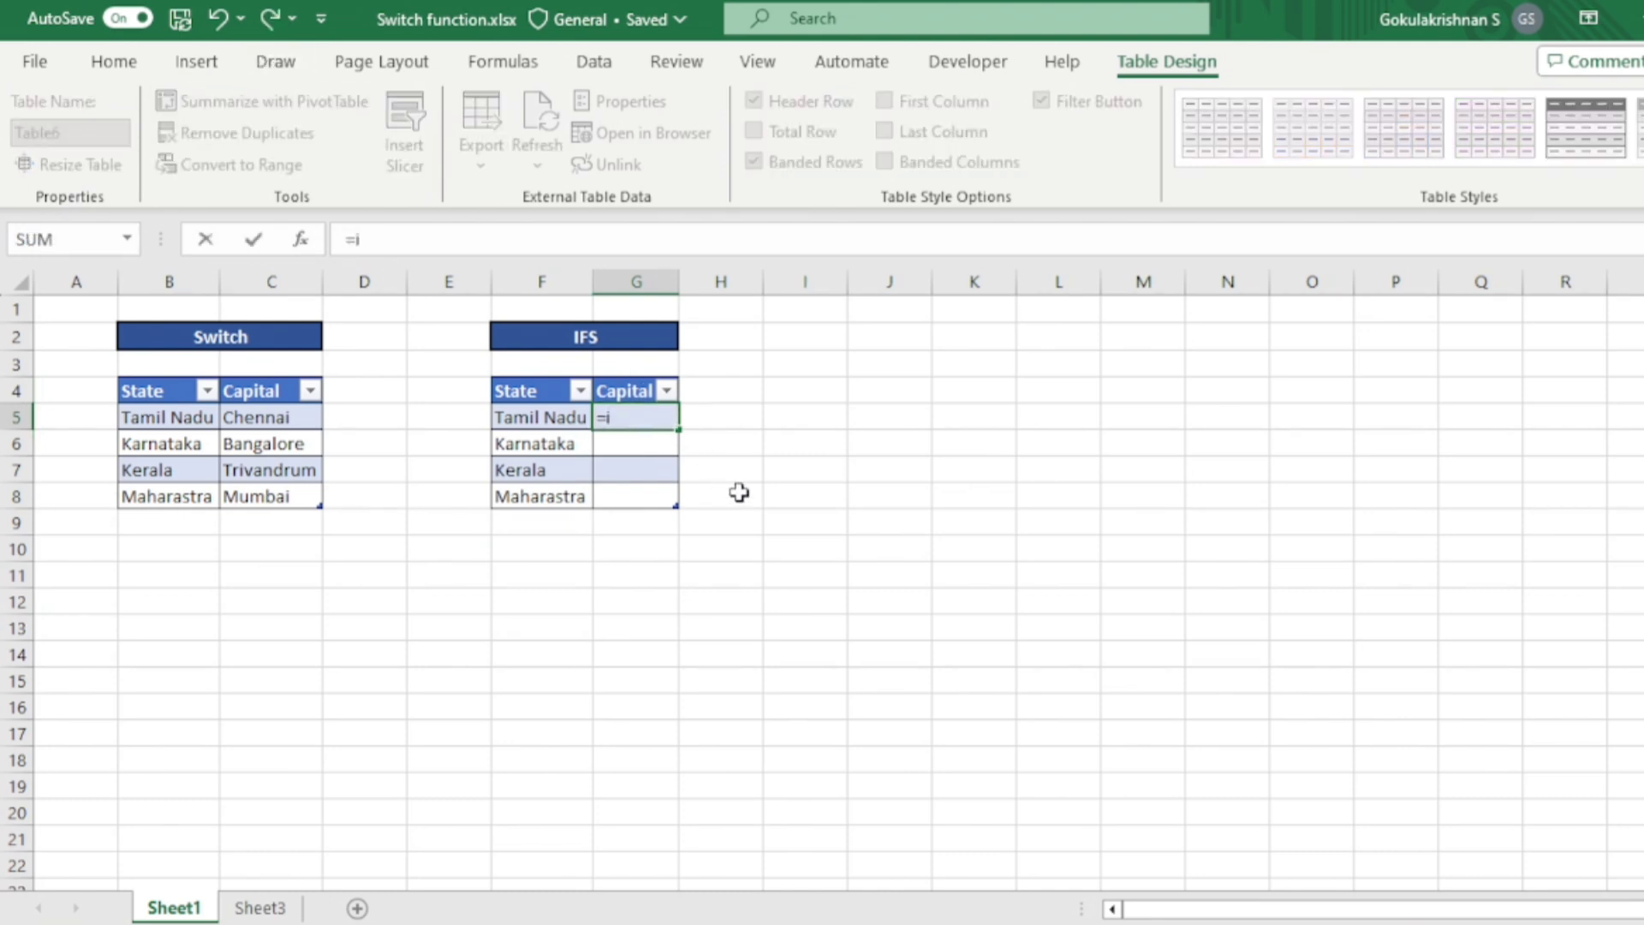
text(ifs)
key(Tab)
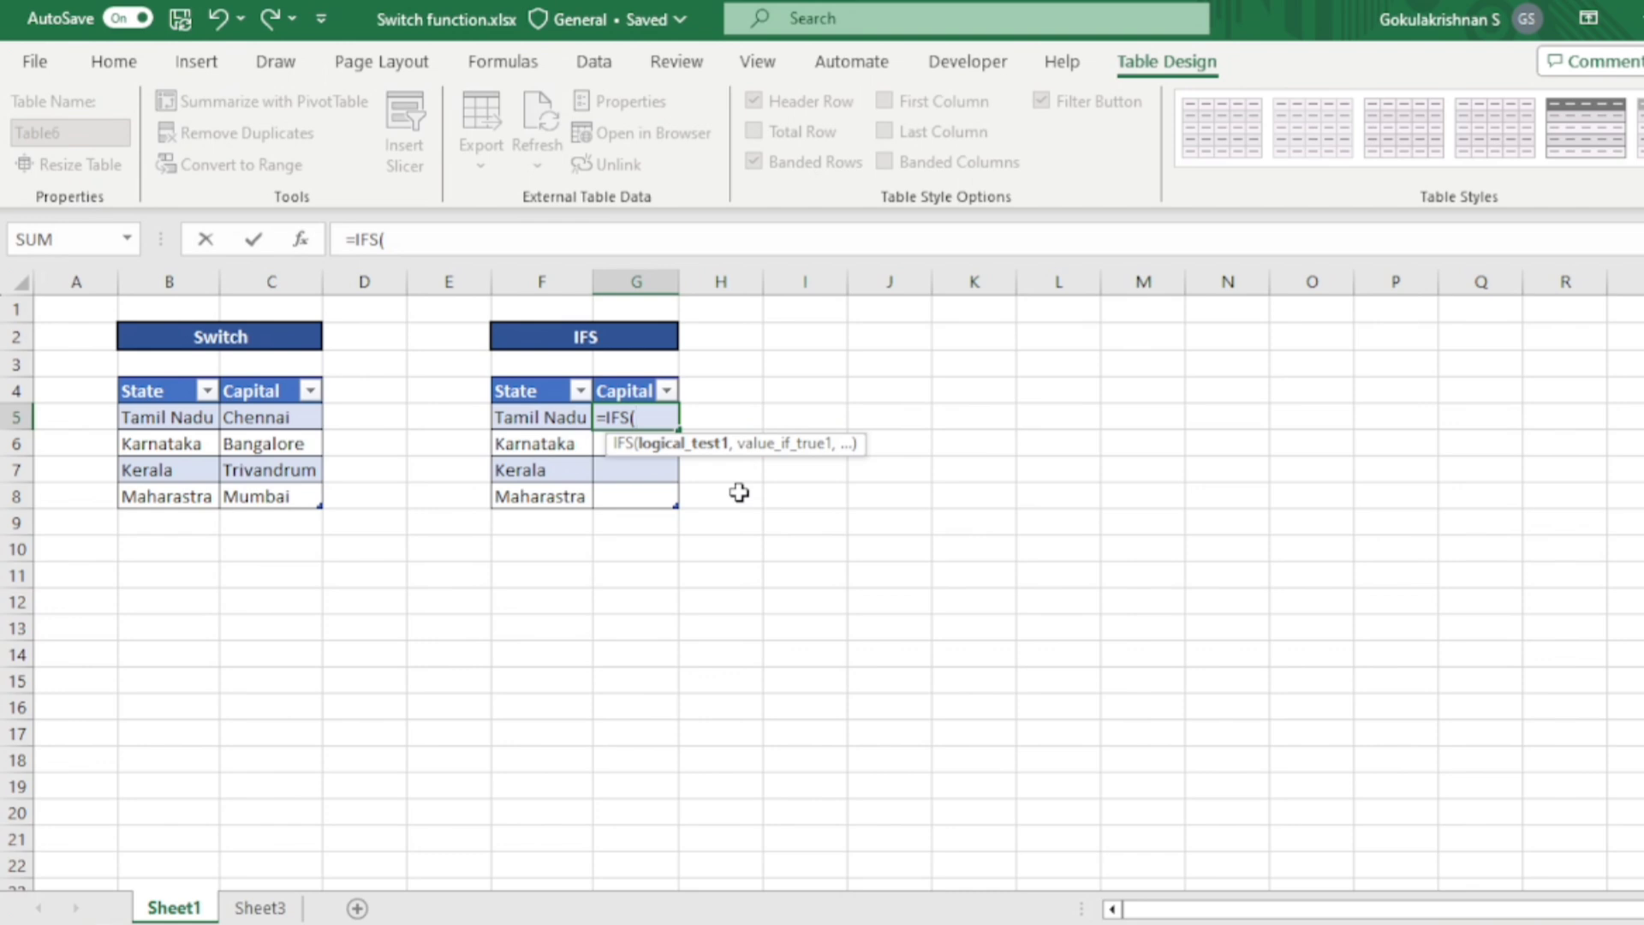
key(Left)
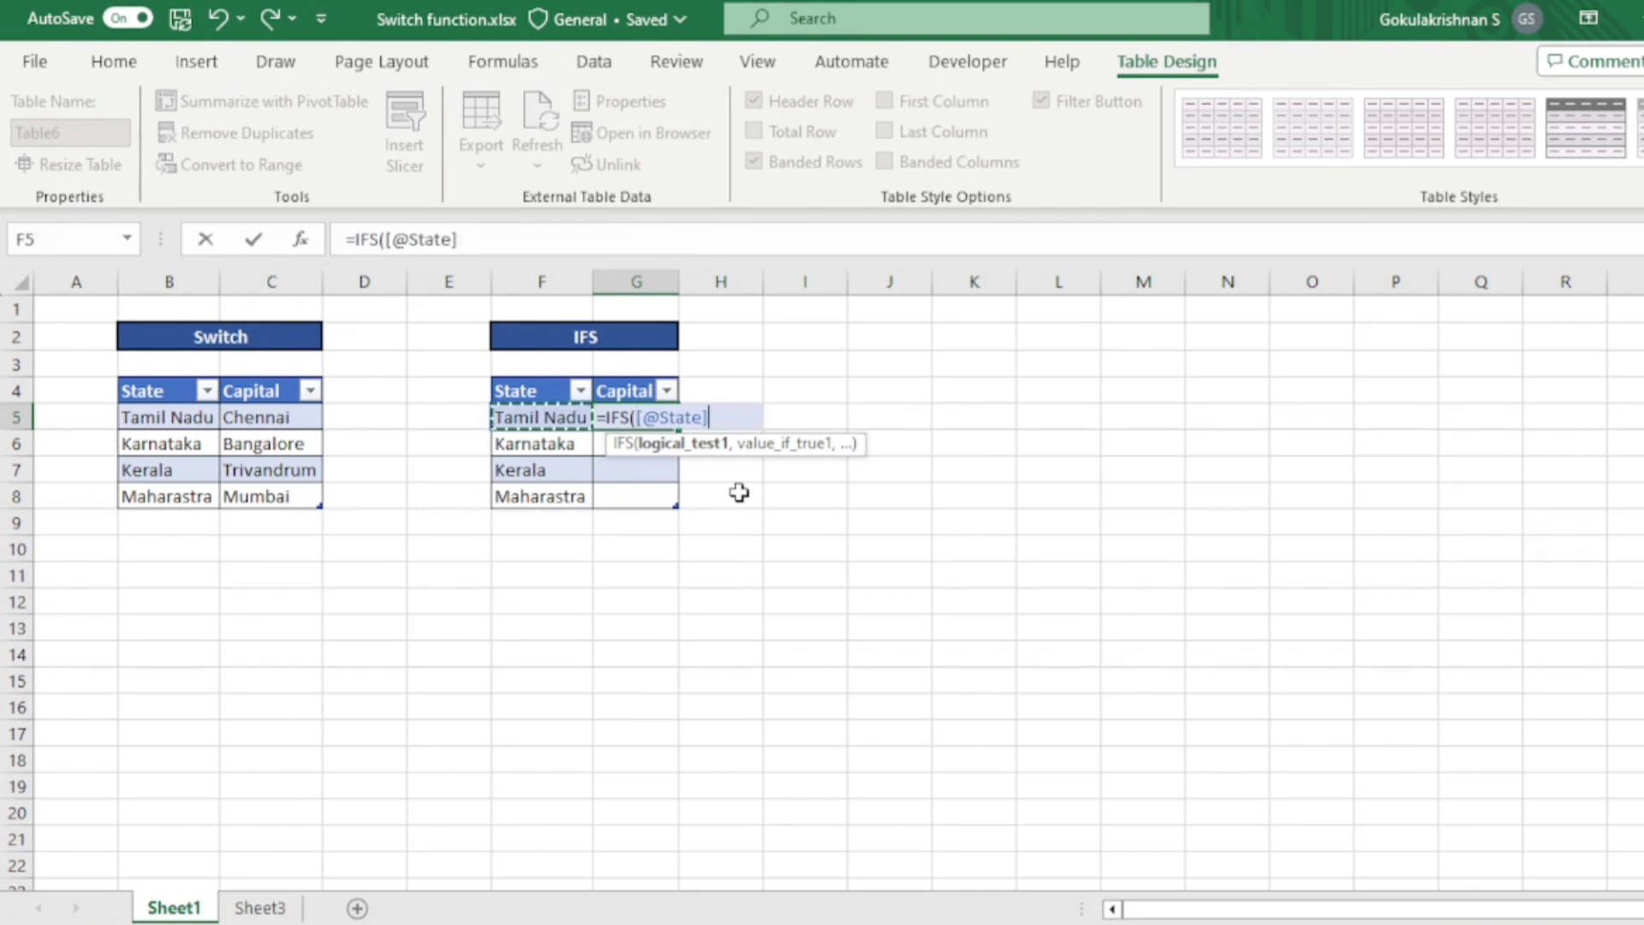
text(=)
text("Tam)
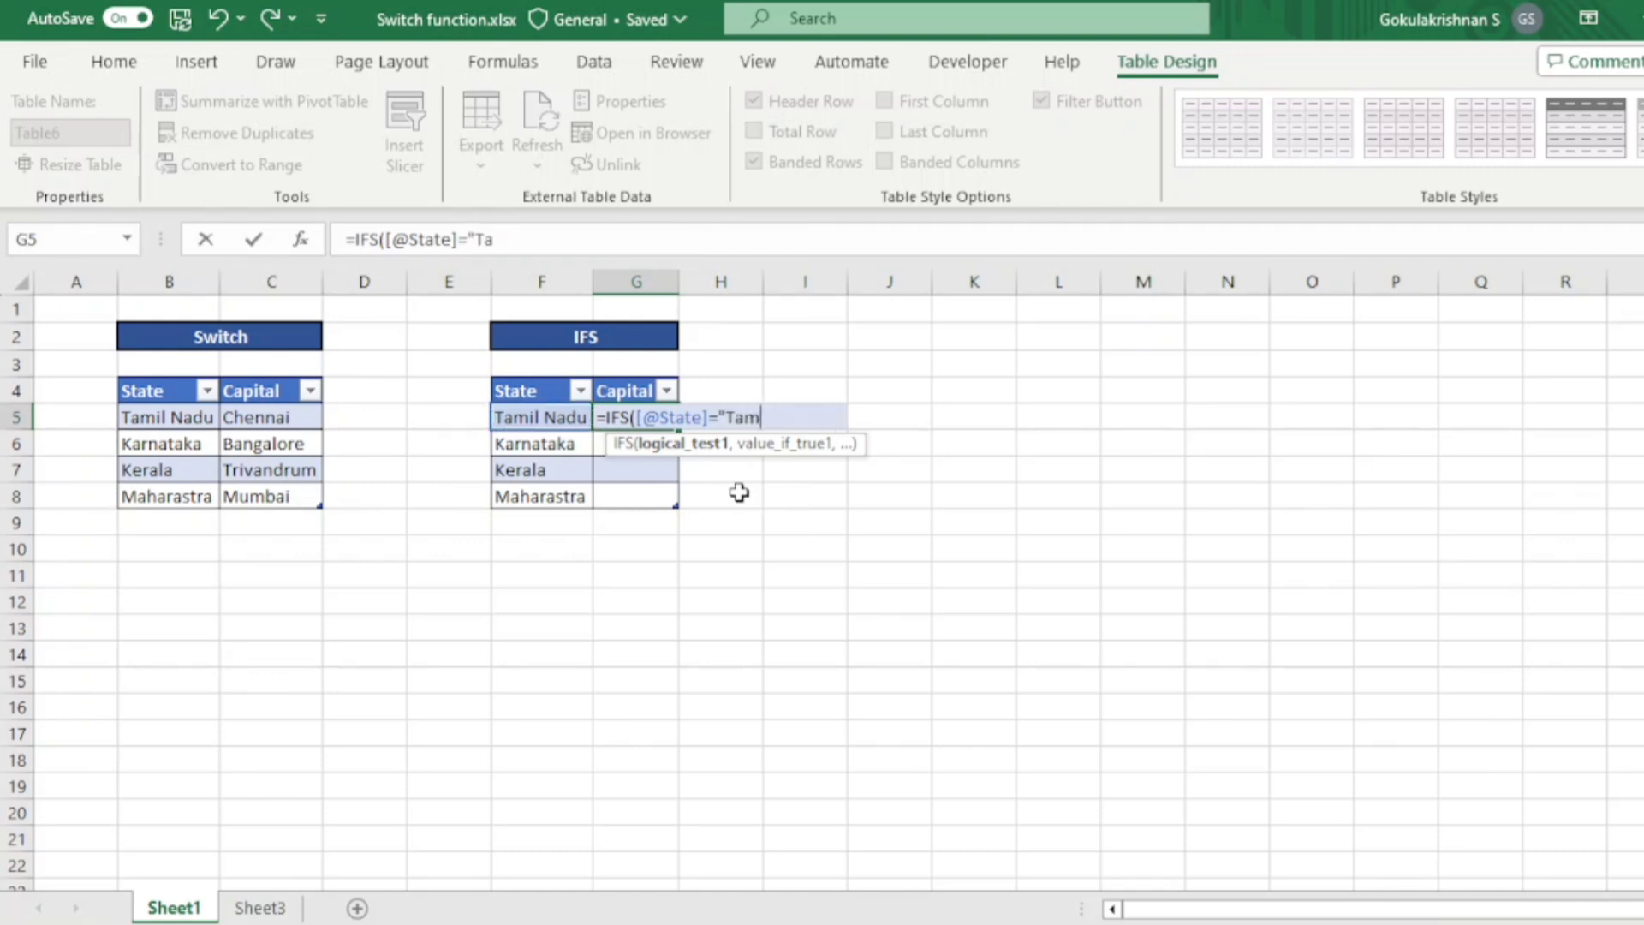
text(il Nadu)
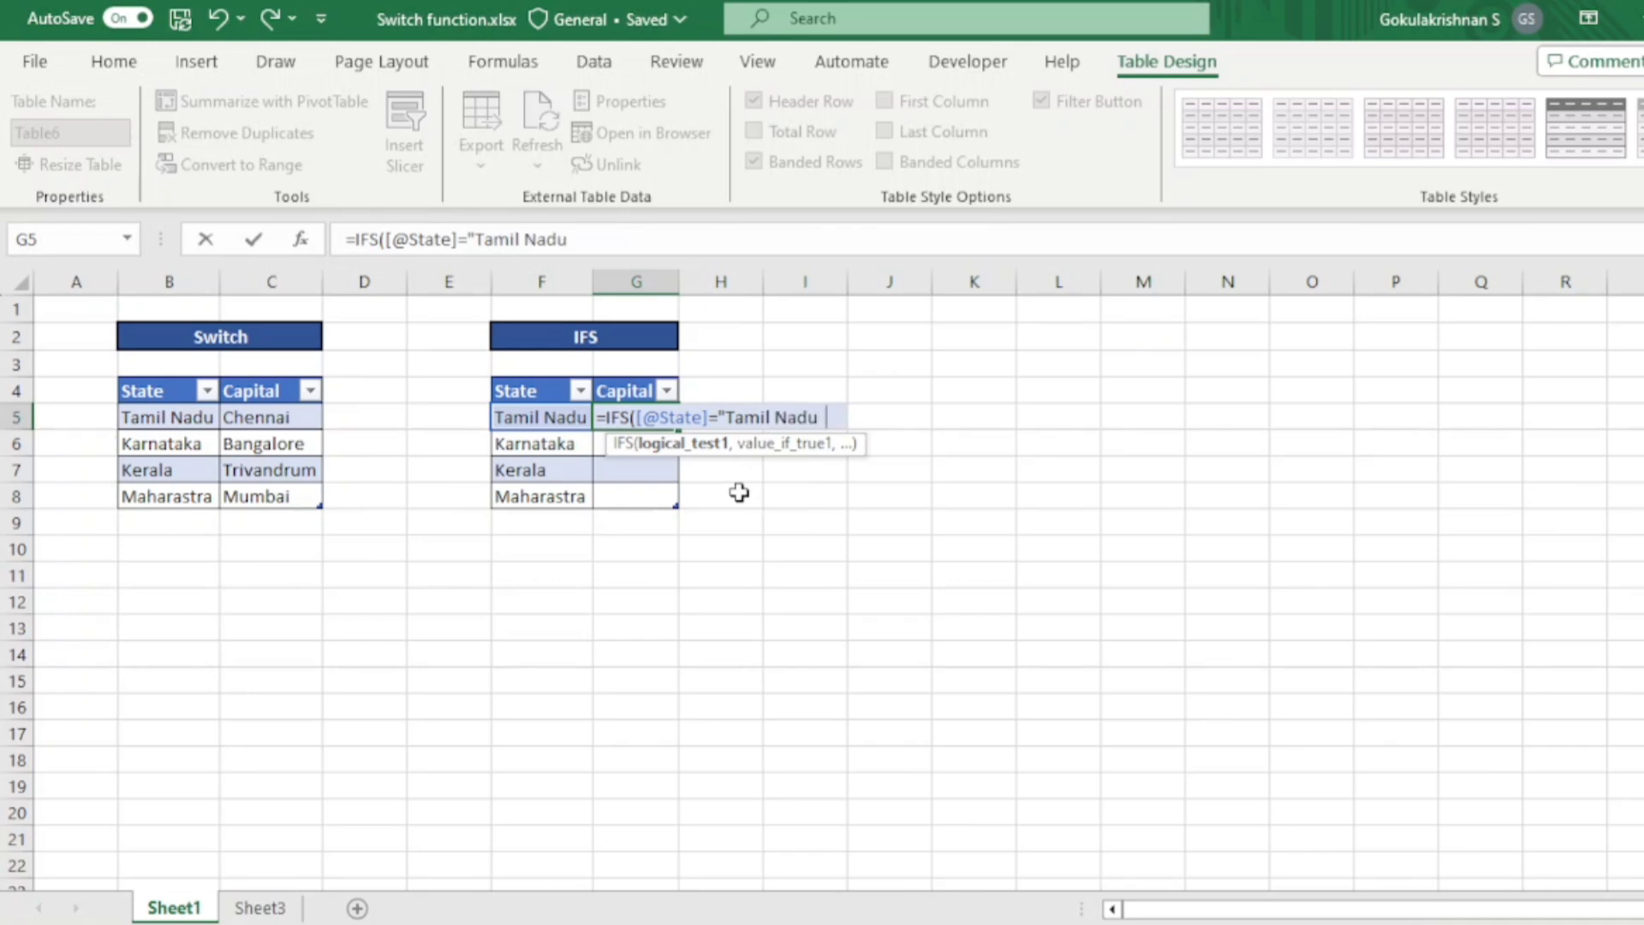
text(")
text(,"chen)
- Set "Chennai" as the value returned when the IFS formula's Tamil Nadu test is true
key(BackSpace)
key(BackSpace)
key(BackSpace)
key(BackSpace)
text(Ch)
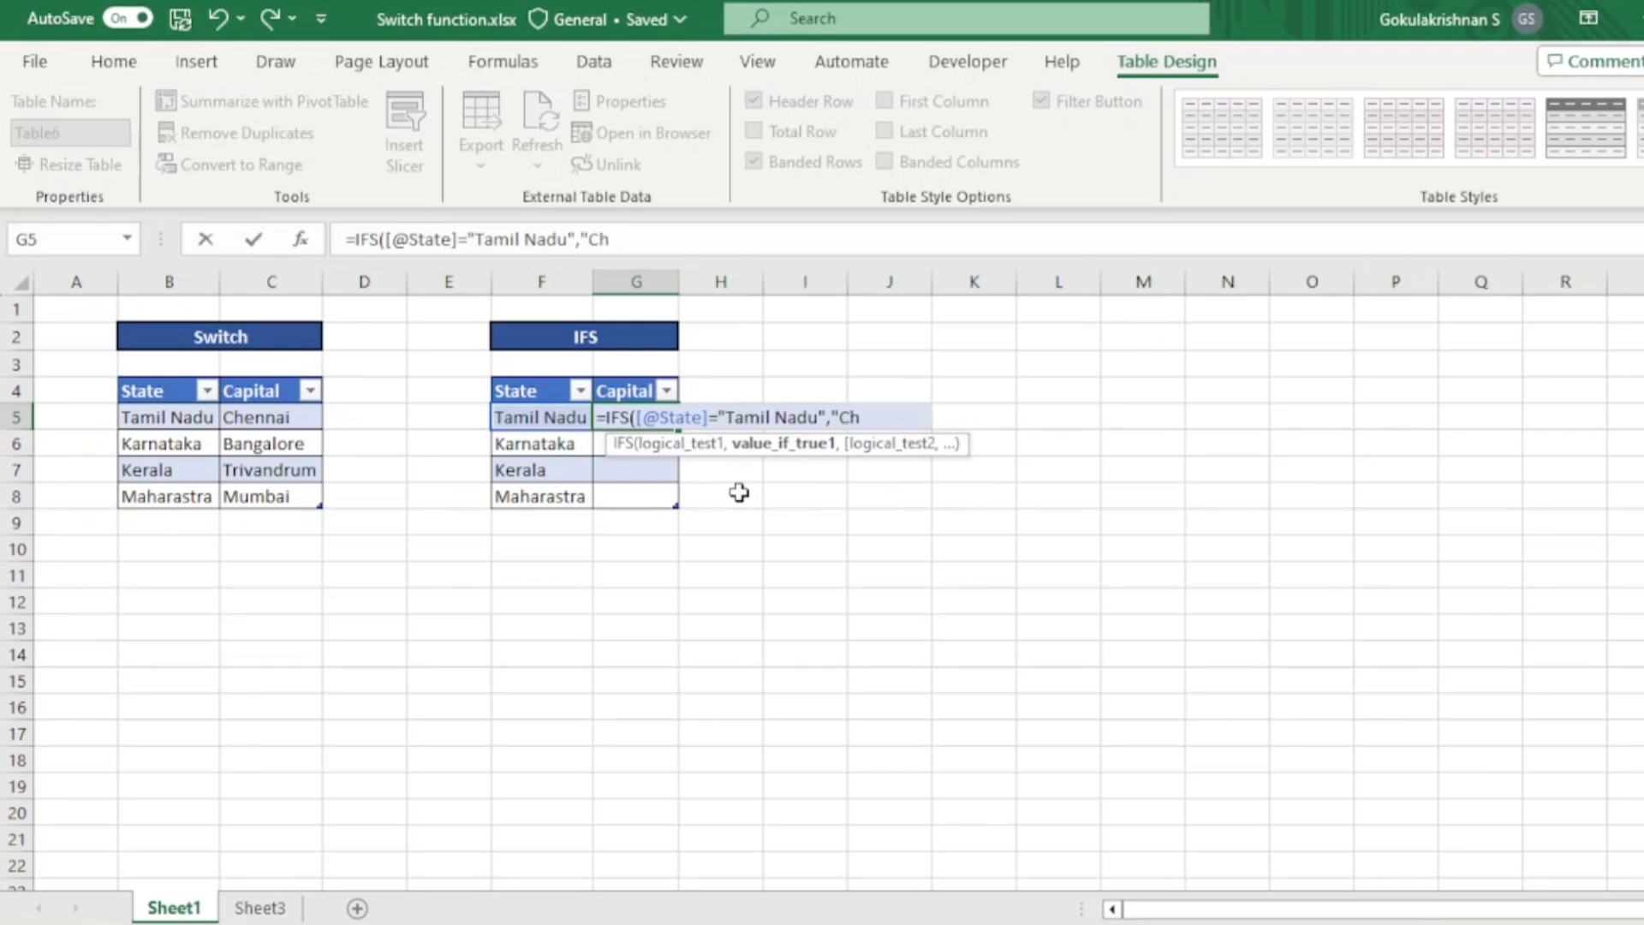
text(ennai",)
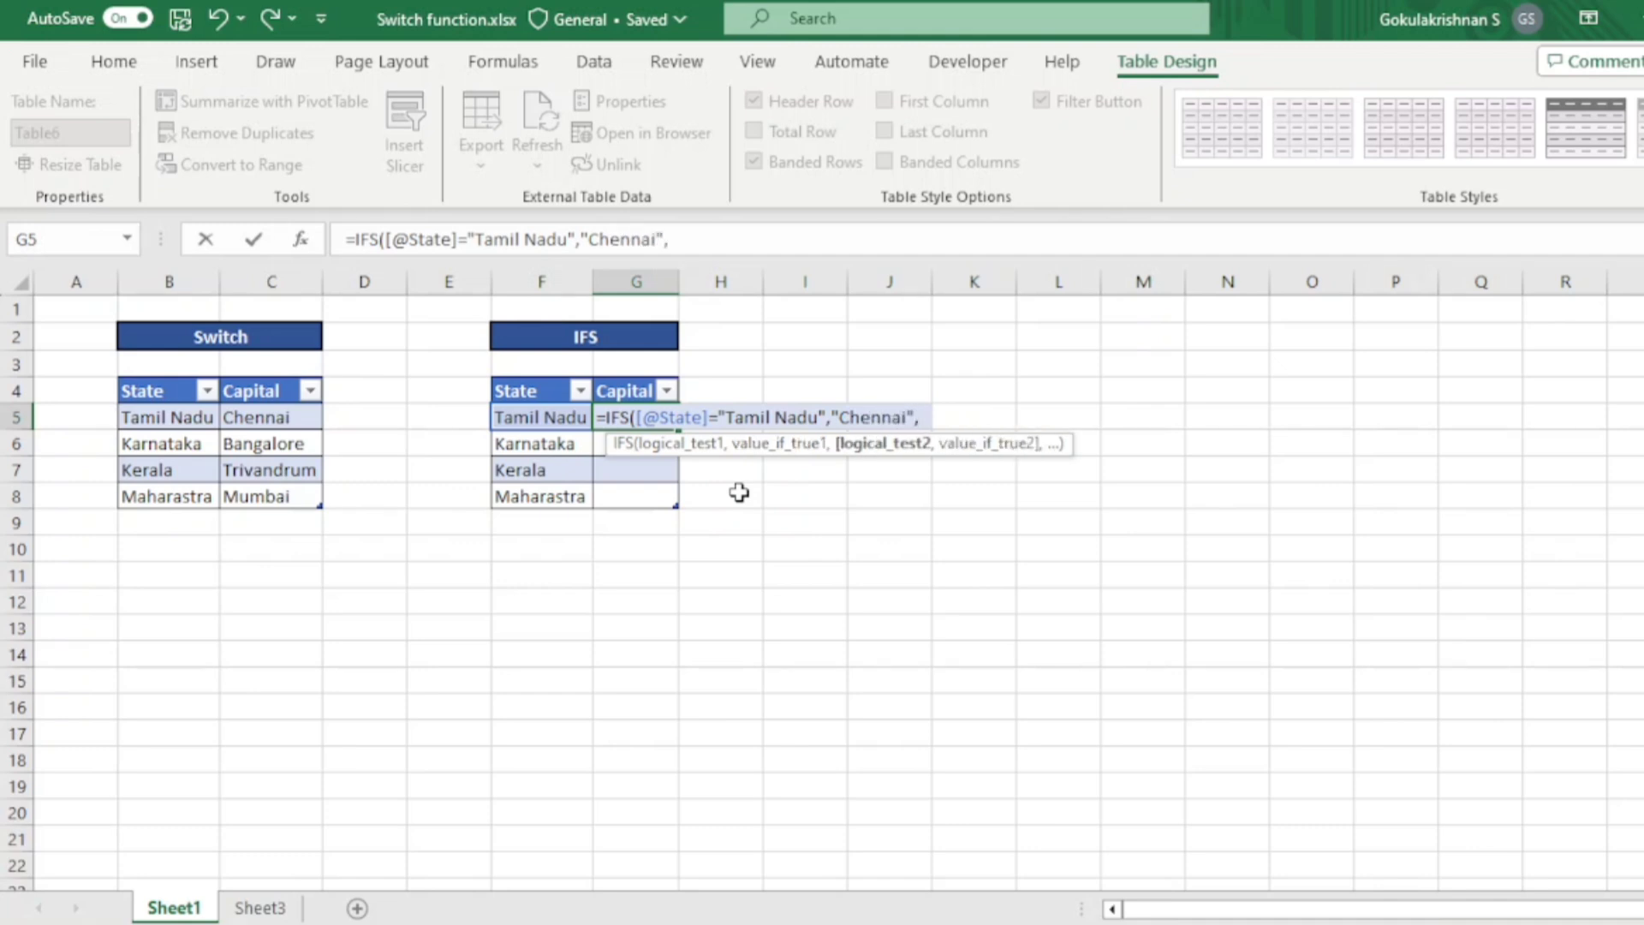
- Add two more State tests to the IFS formula in G5, returning "Bangalore" for "Karnataka" and "Trivandrum" for "Kerala"
click(559, 417)
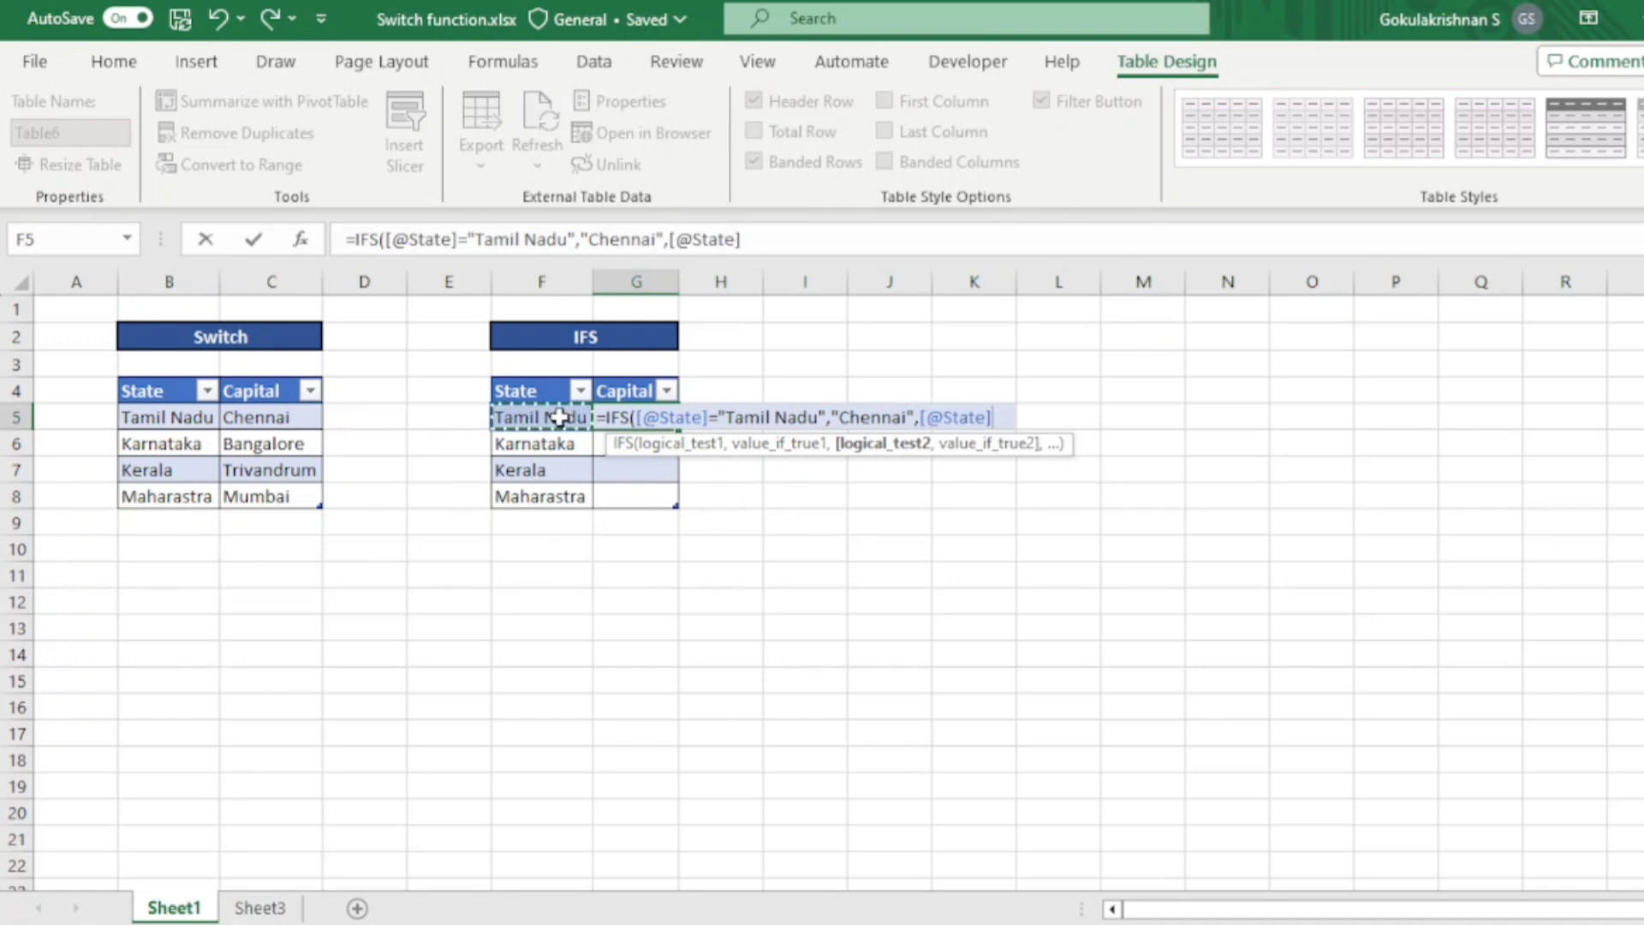
text(="Karnataka","Bangalore",)
click(566, 419)
text(="Kerala","Trivandrum)
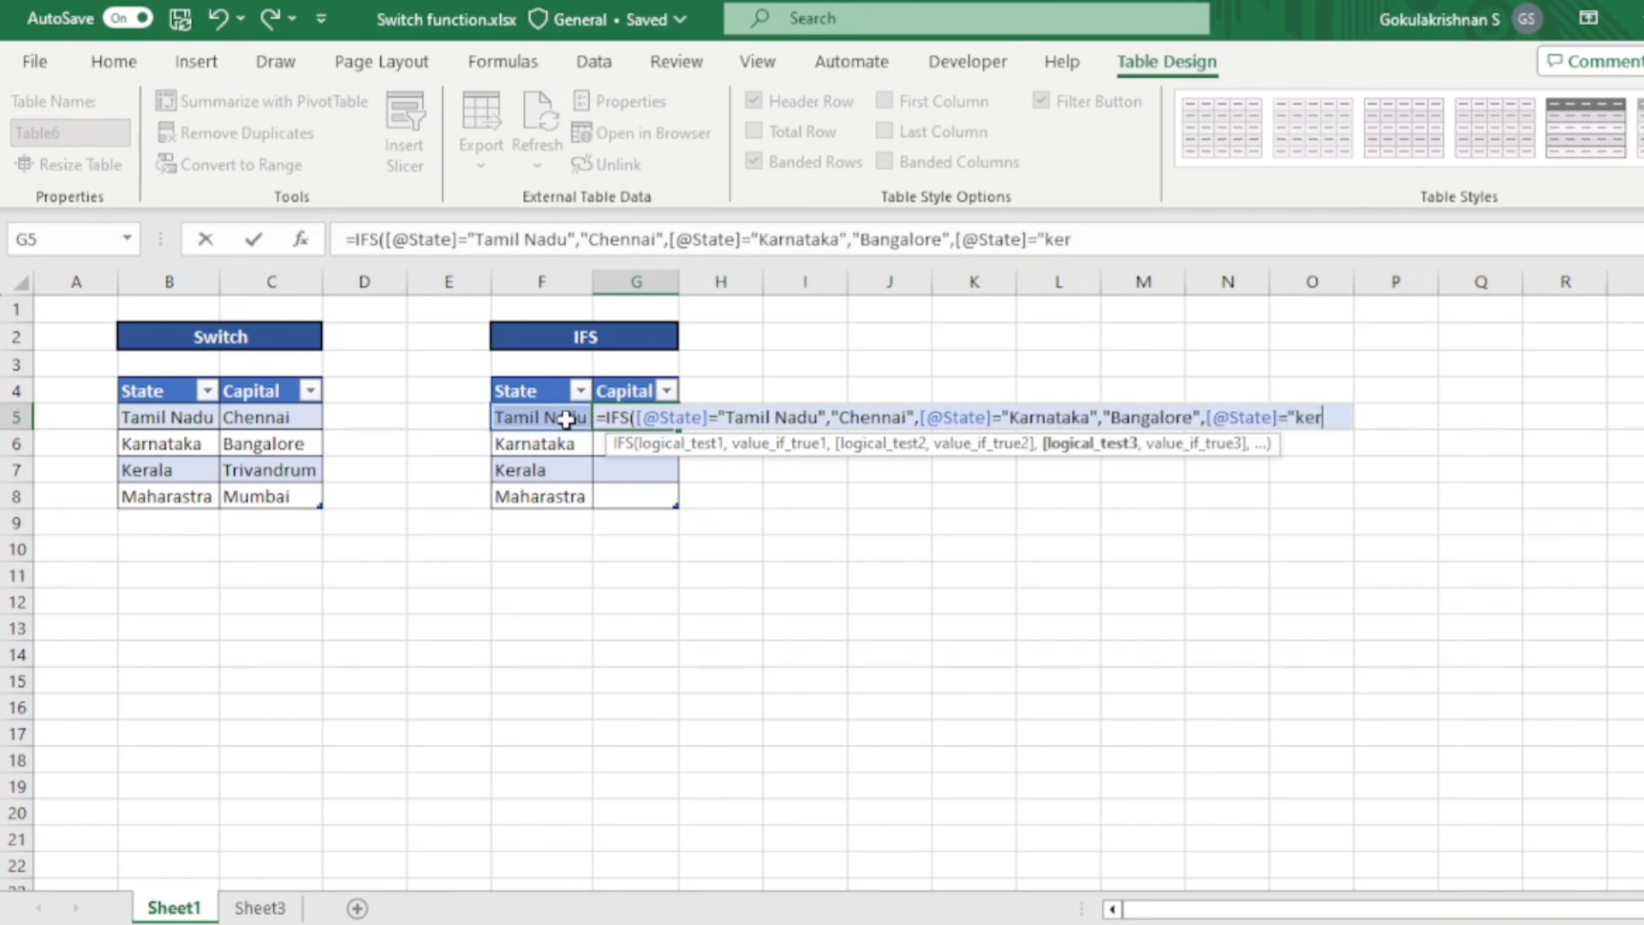
text(",)
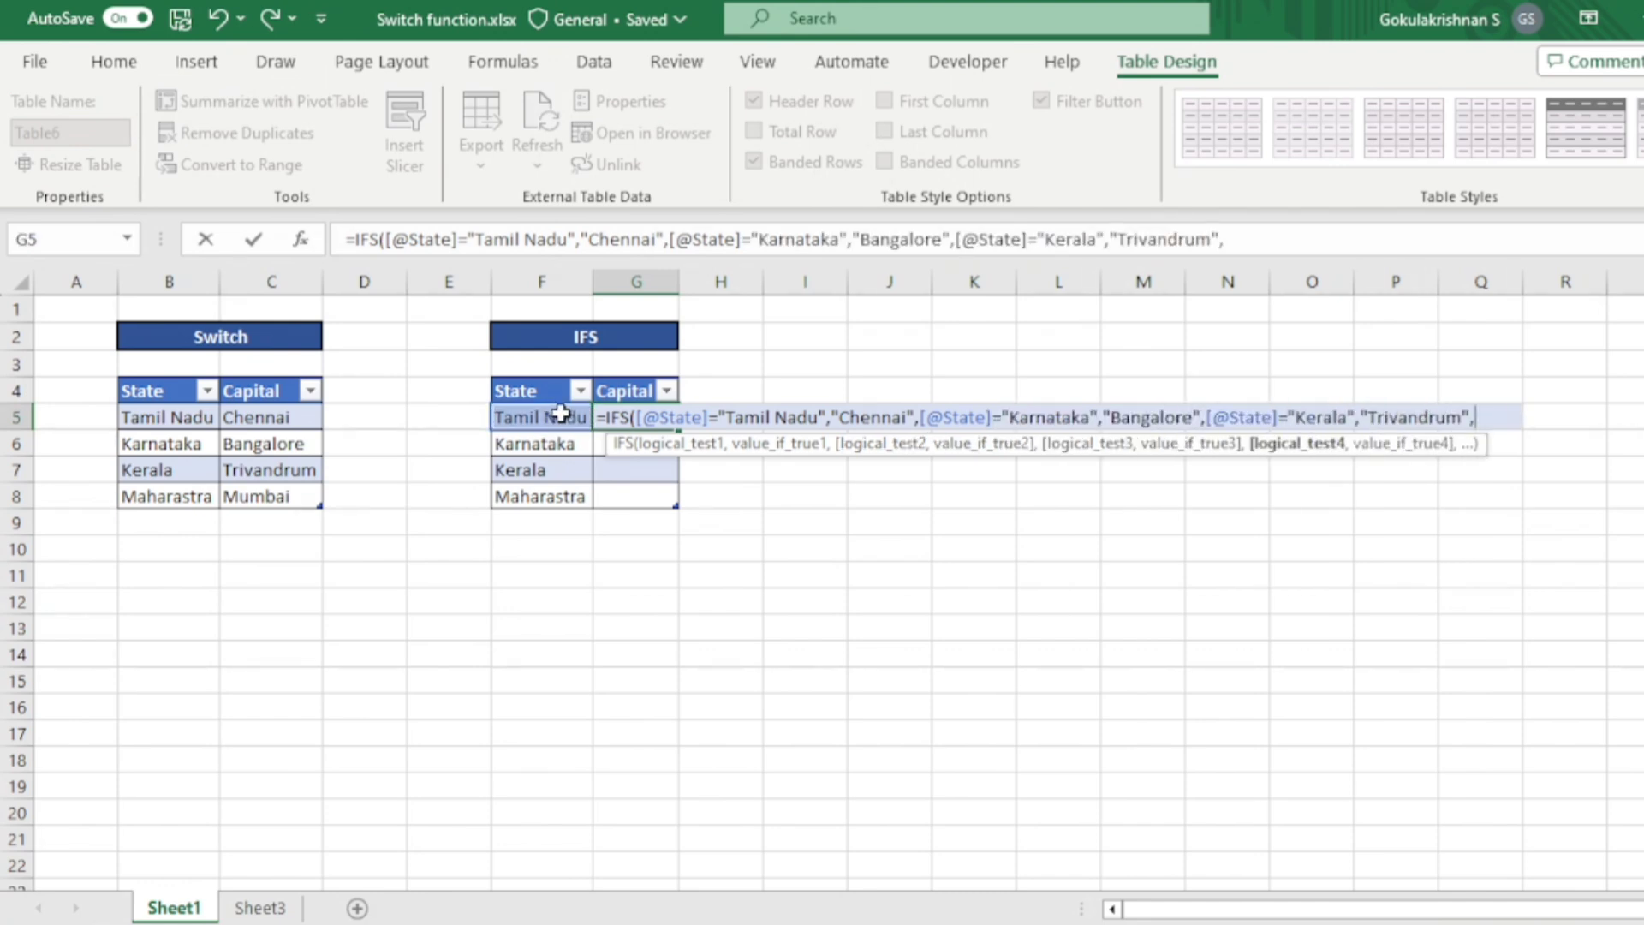
- Complete and enter the IFS formula with a State test for "Maharastra" that returns "Mumbai"
click(563, 417)
text(="Maharastra","Mumbai"))
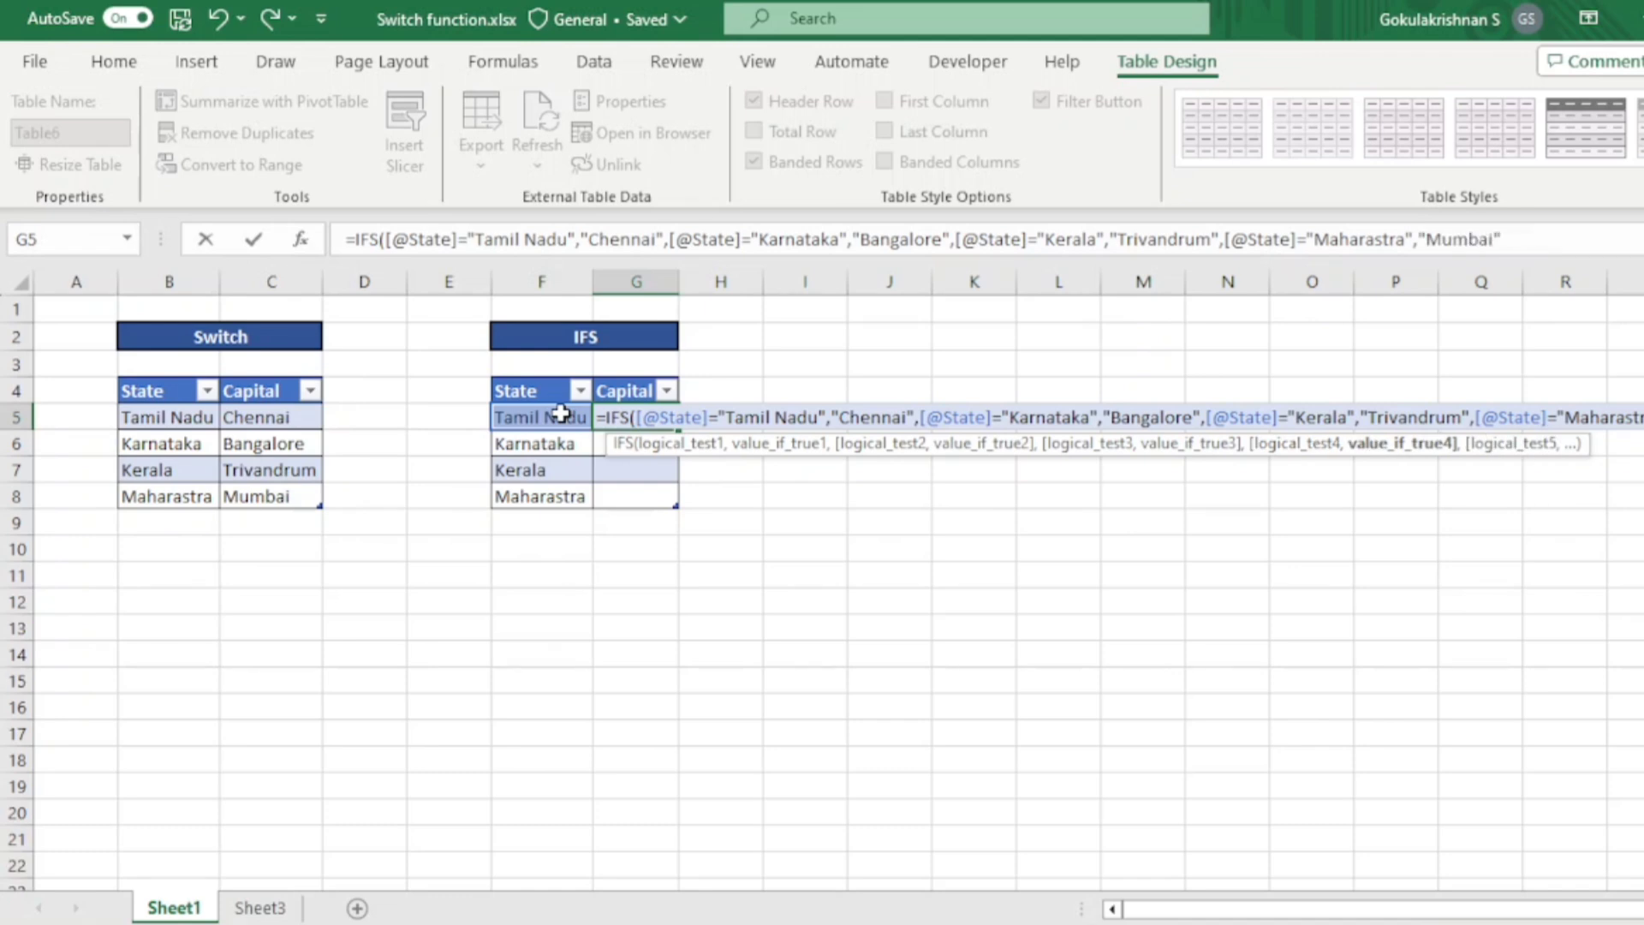
key(Return)
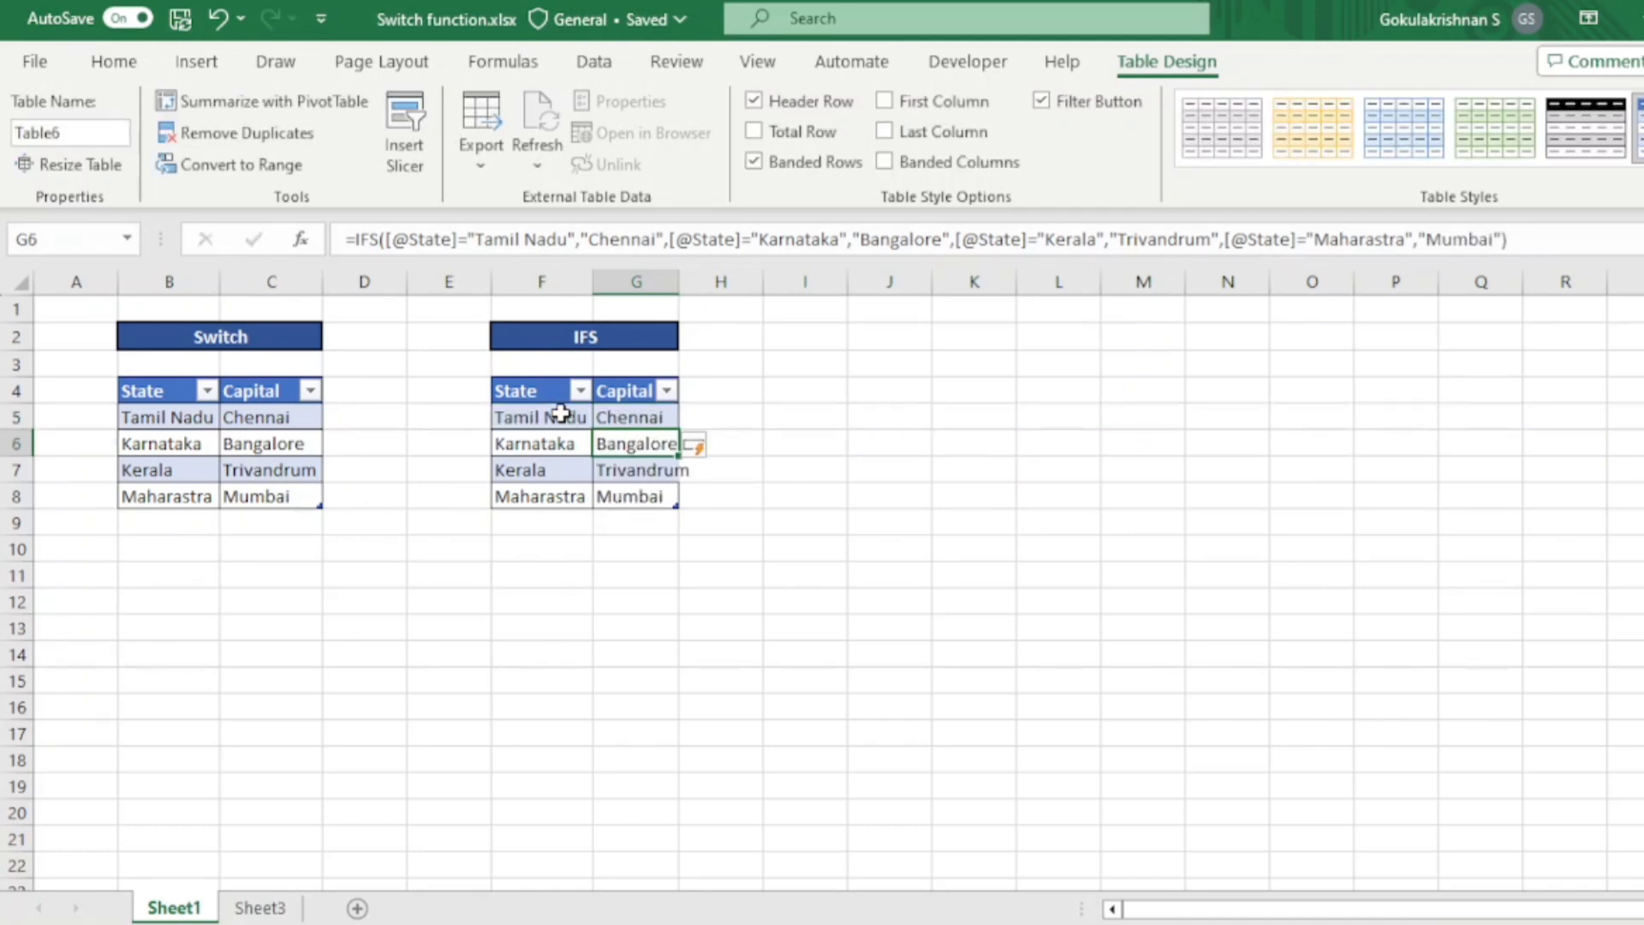
- Autofit the width of column G and compare the IFS formula in G5 with the SWITCH formula in C5
double_click(679, 281)
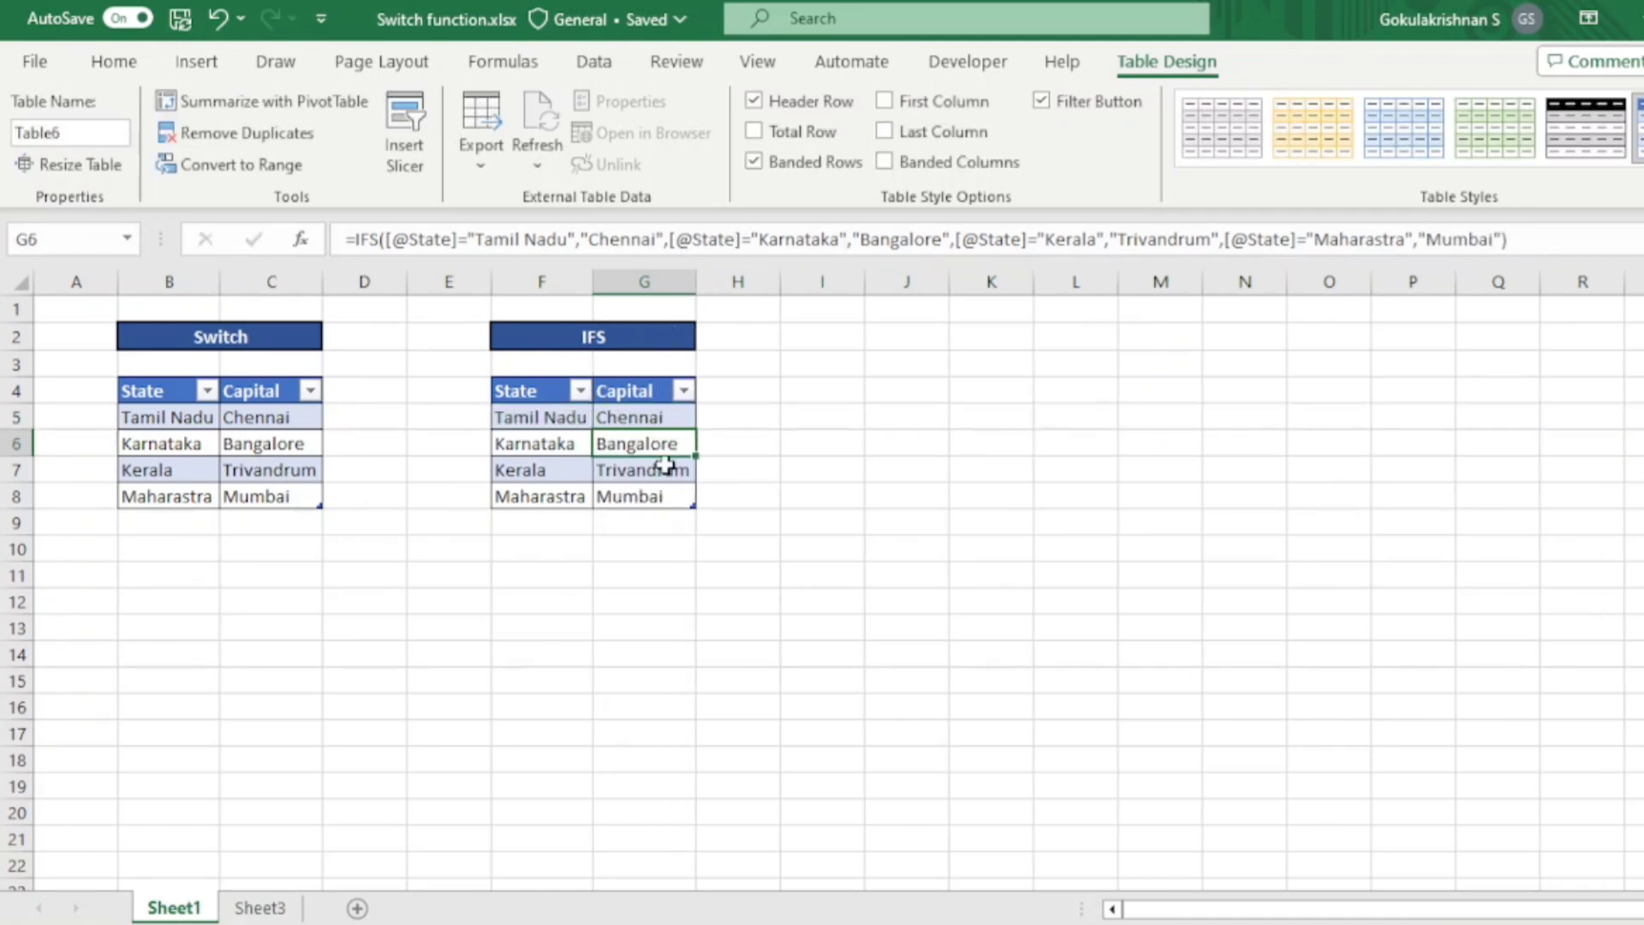
click(638, 418)
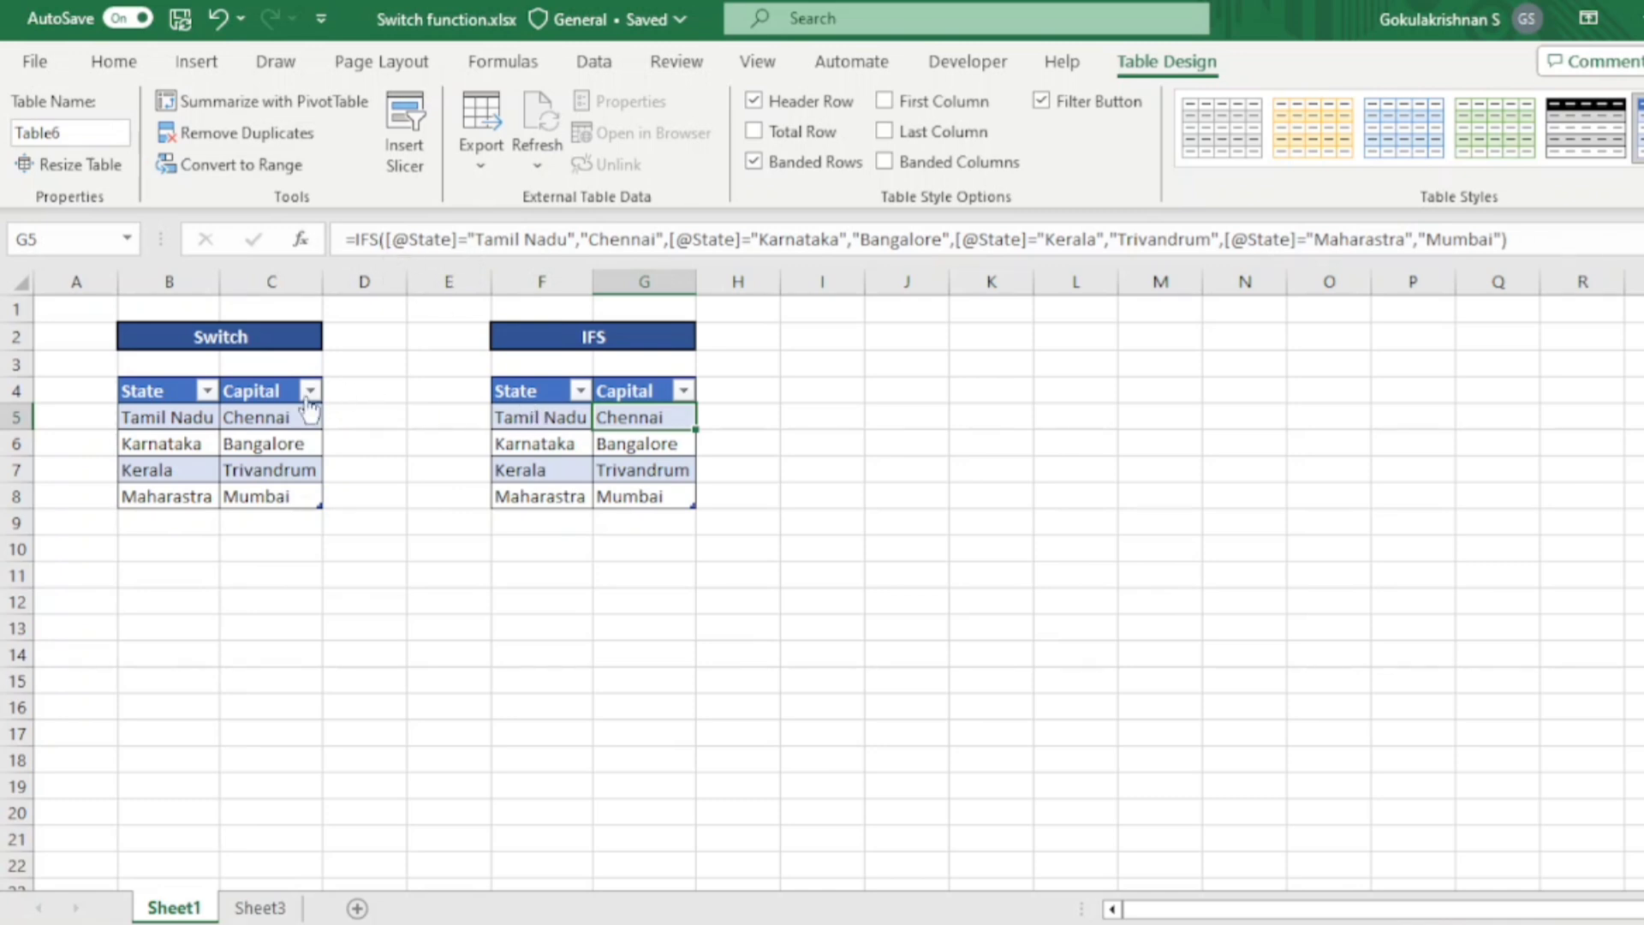
click(278, 410)
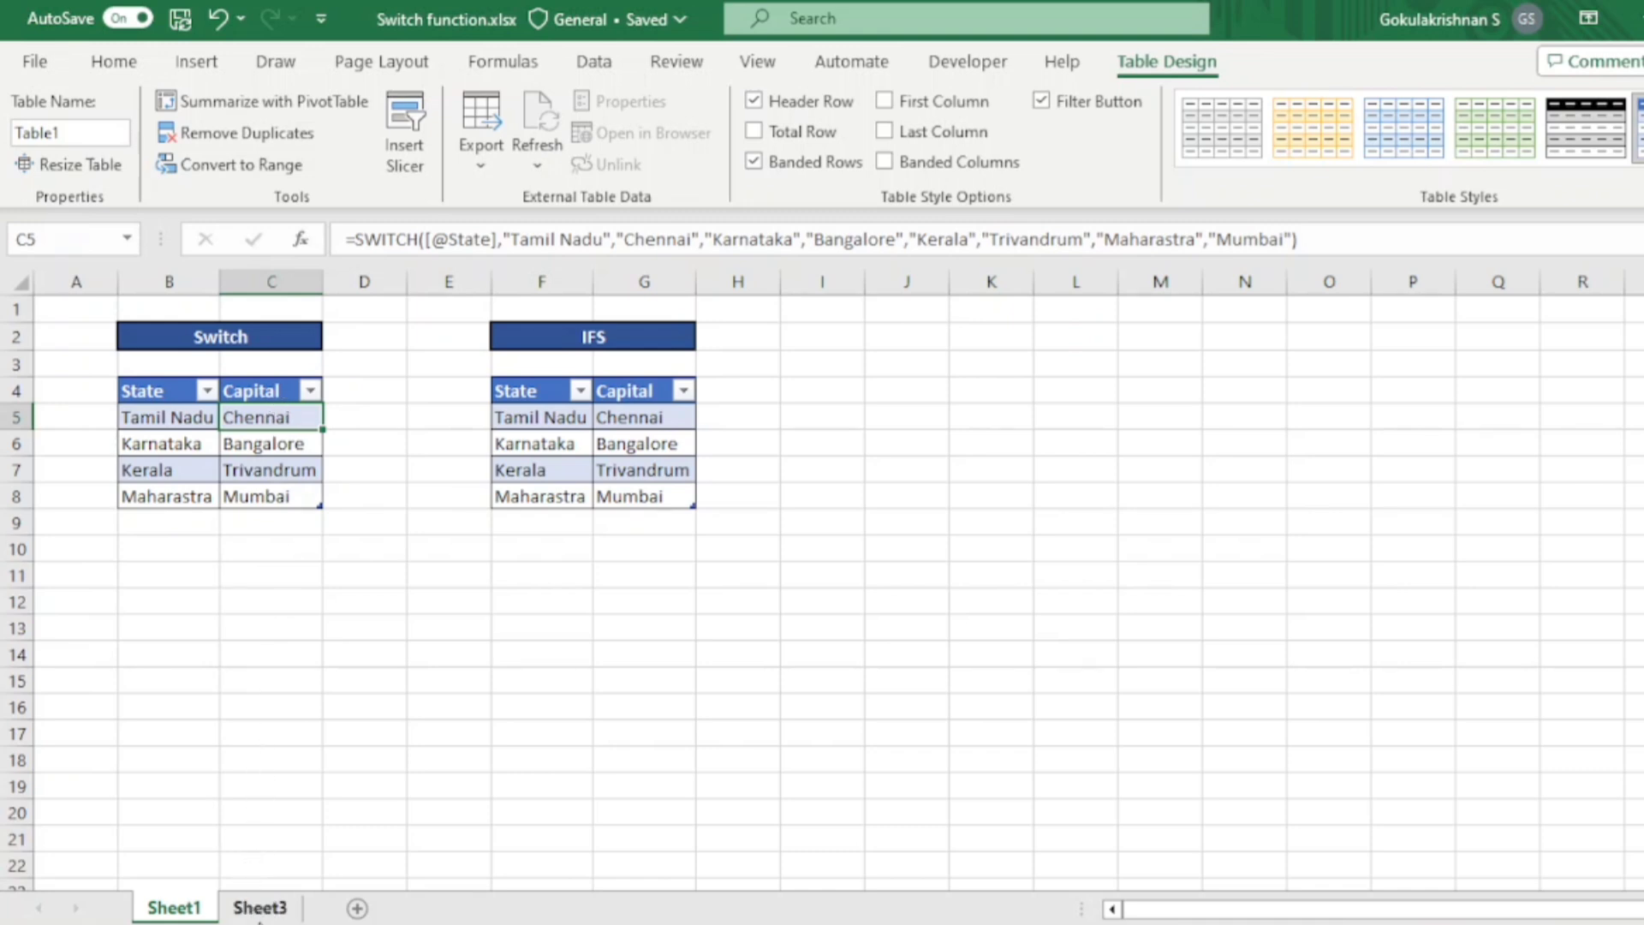
- On Sheet3, start a SWITCH formula in D6 that uses the MONTH of the row's Date as its expression
click(260, 910)
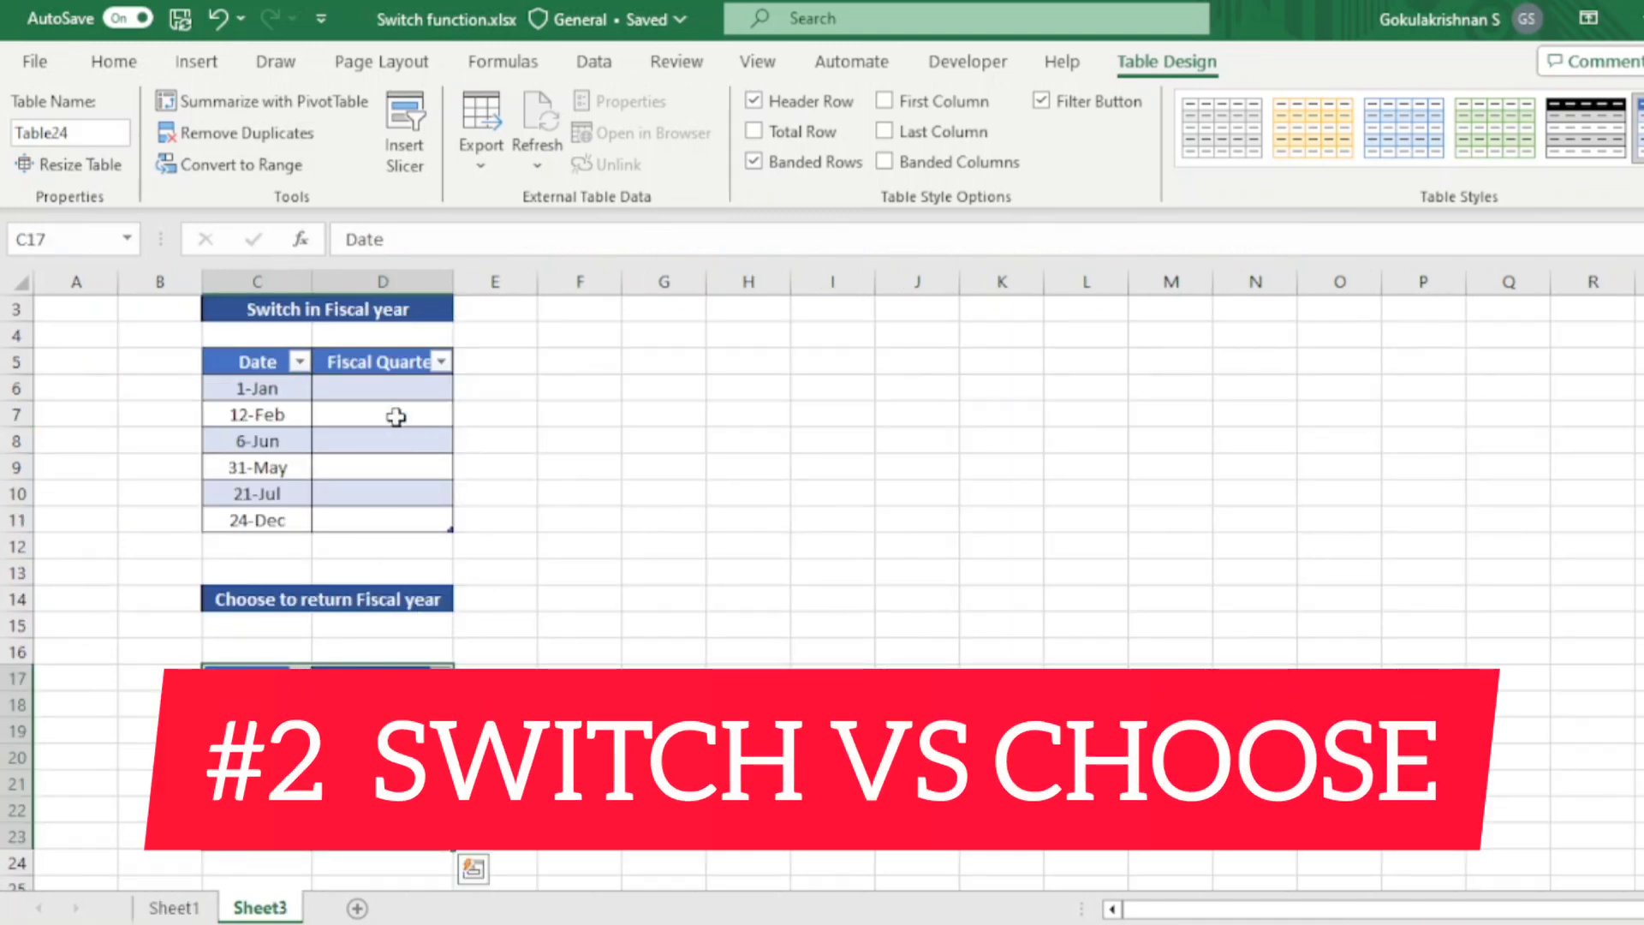
click(395, 383)
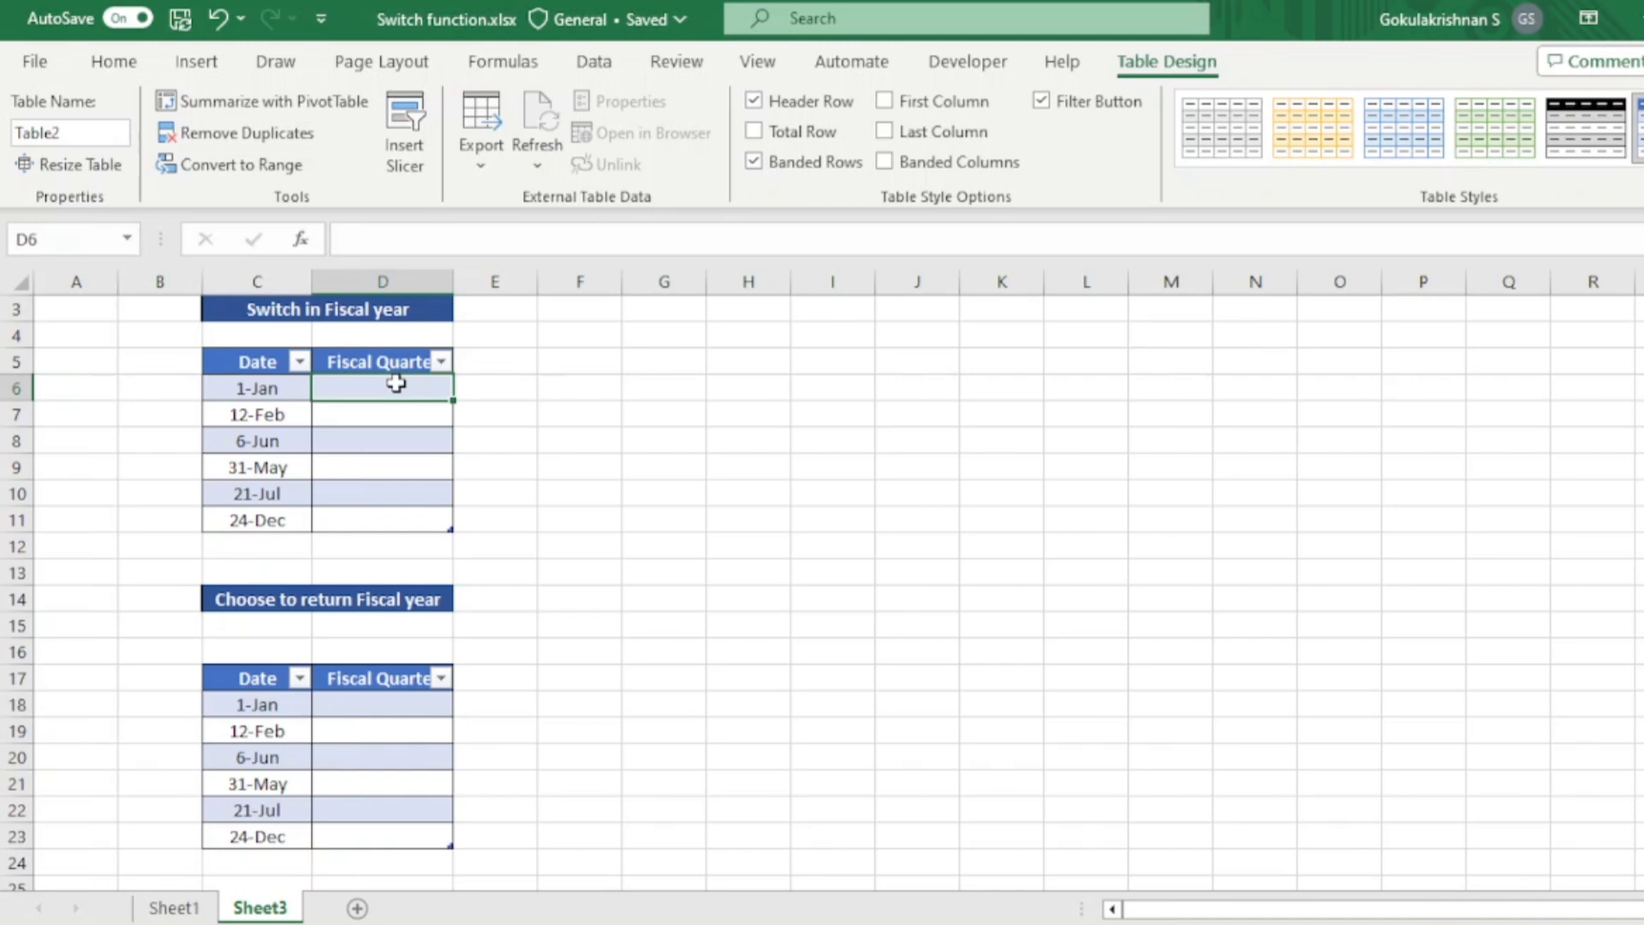
text(=sw)
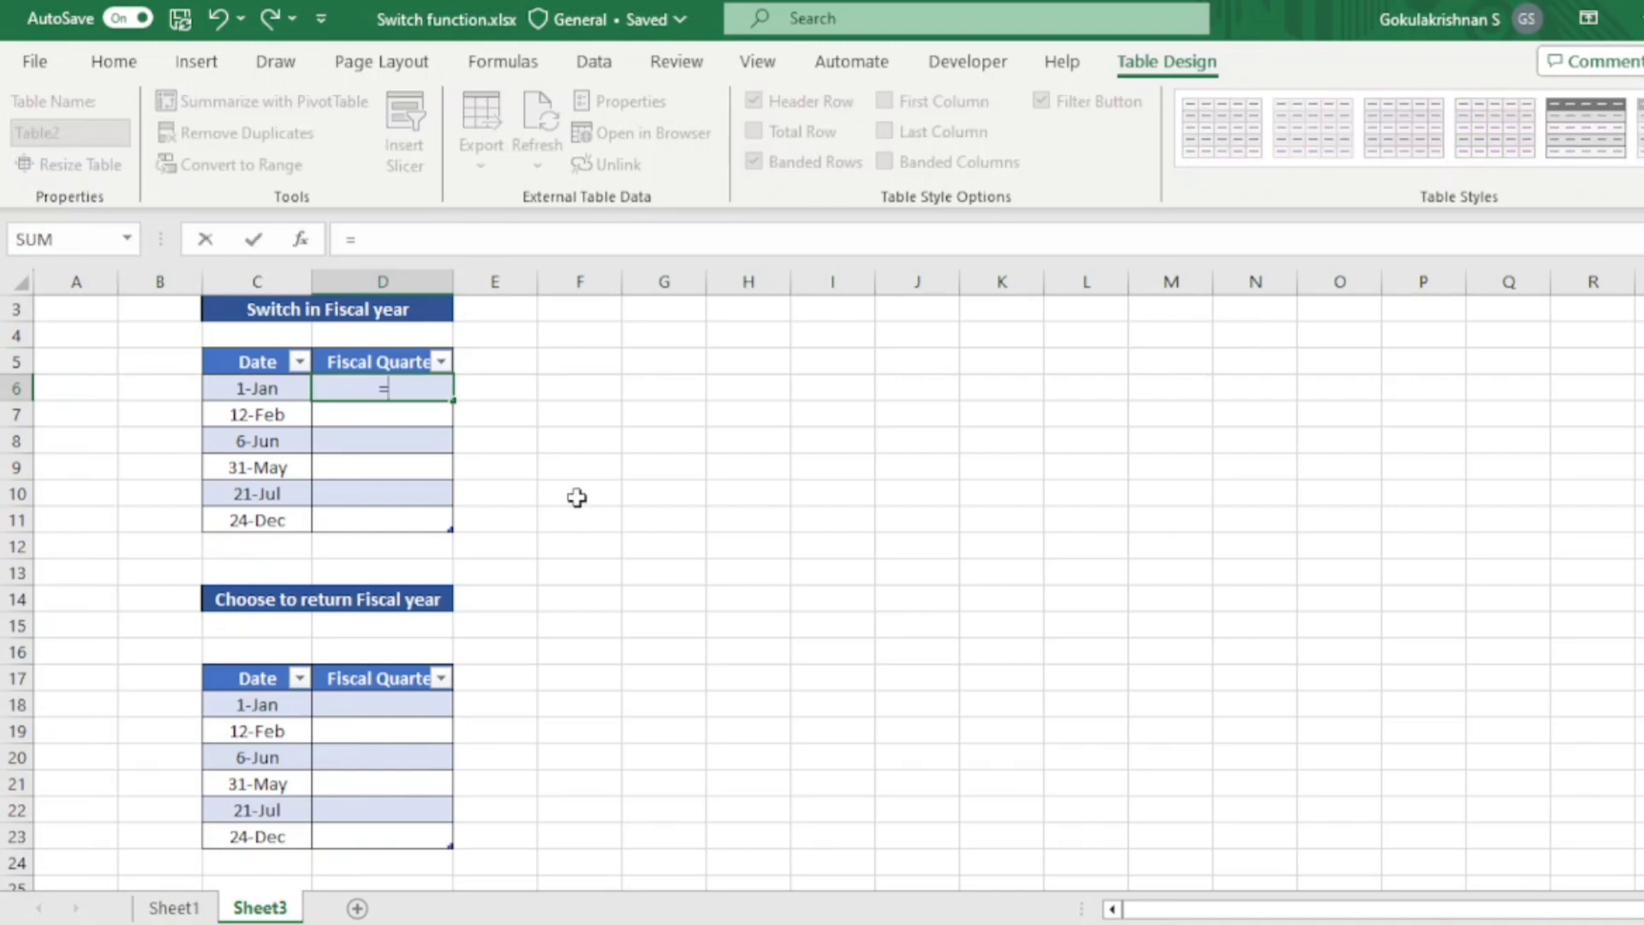
key(Tab)
text(mon)
key(Tab)
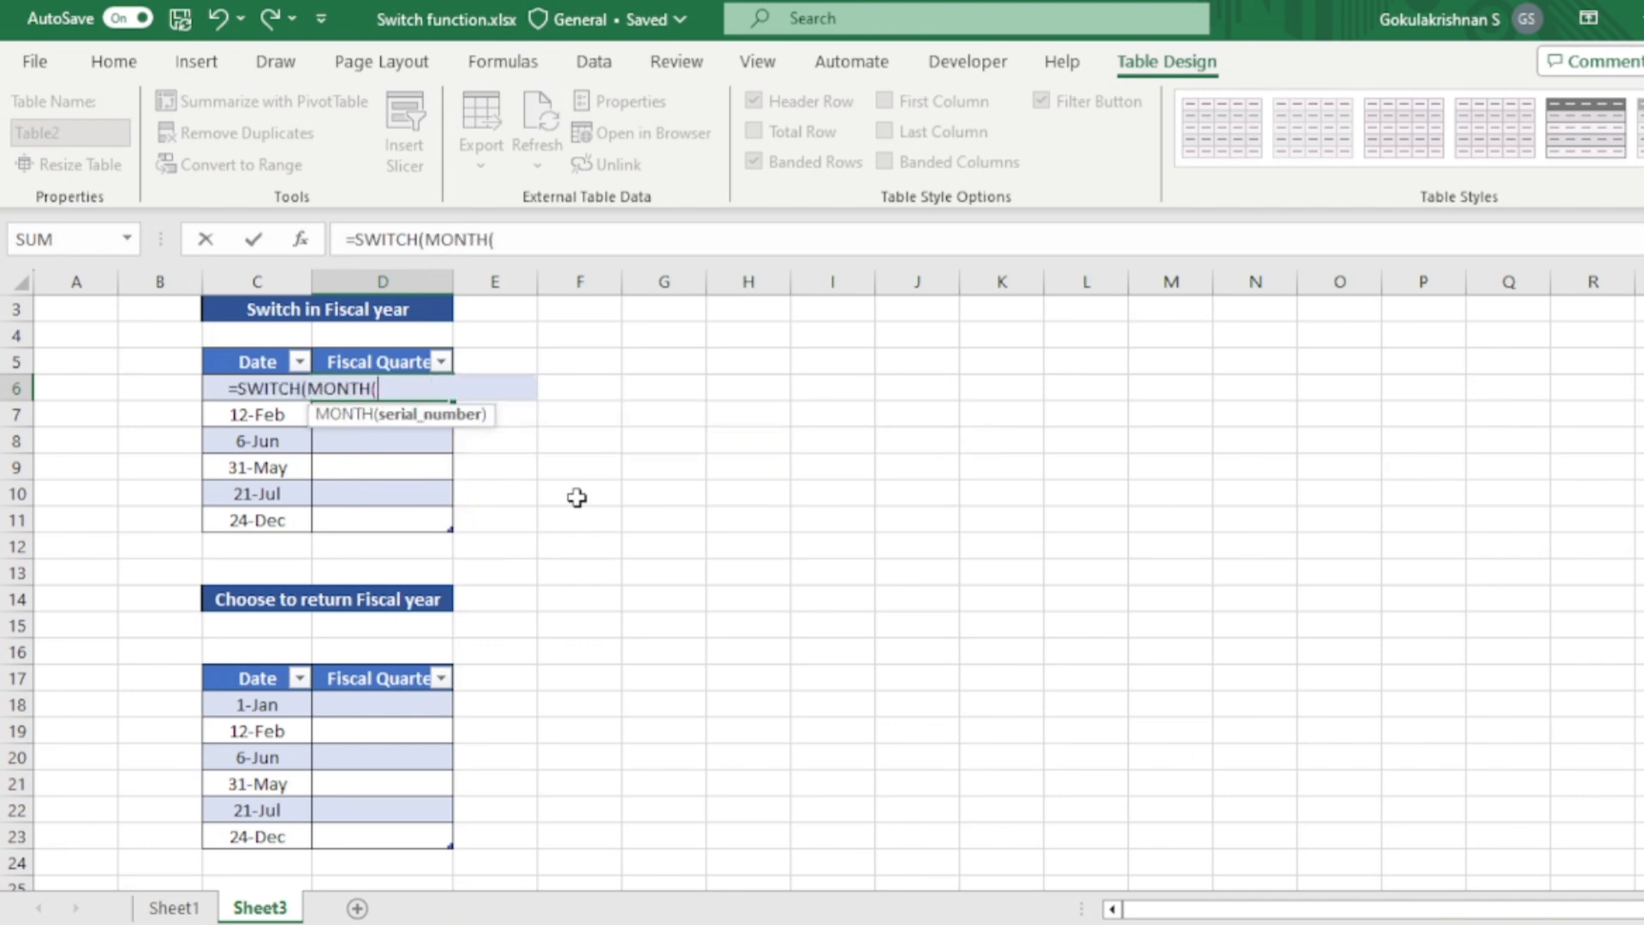
key(Left)
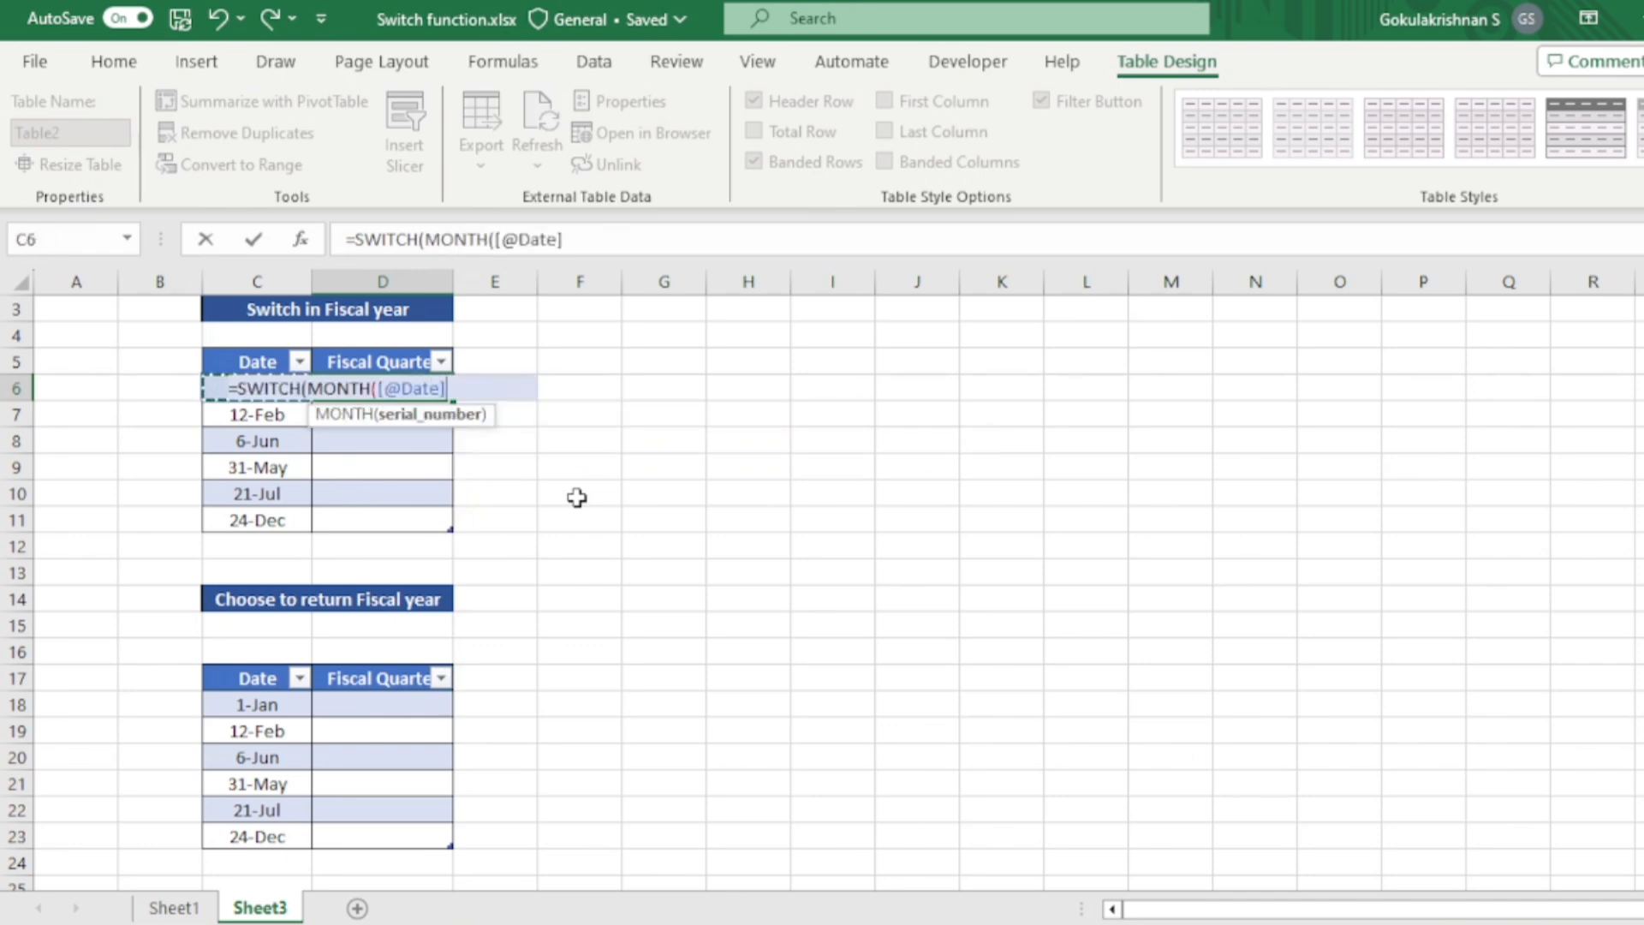
text())
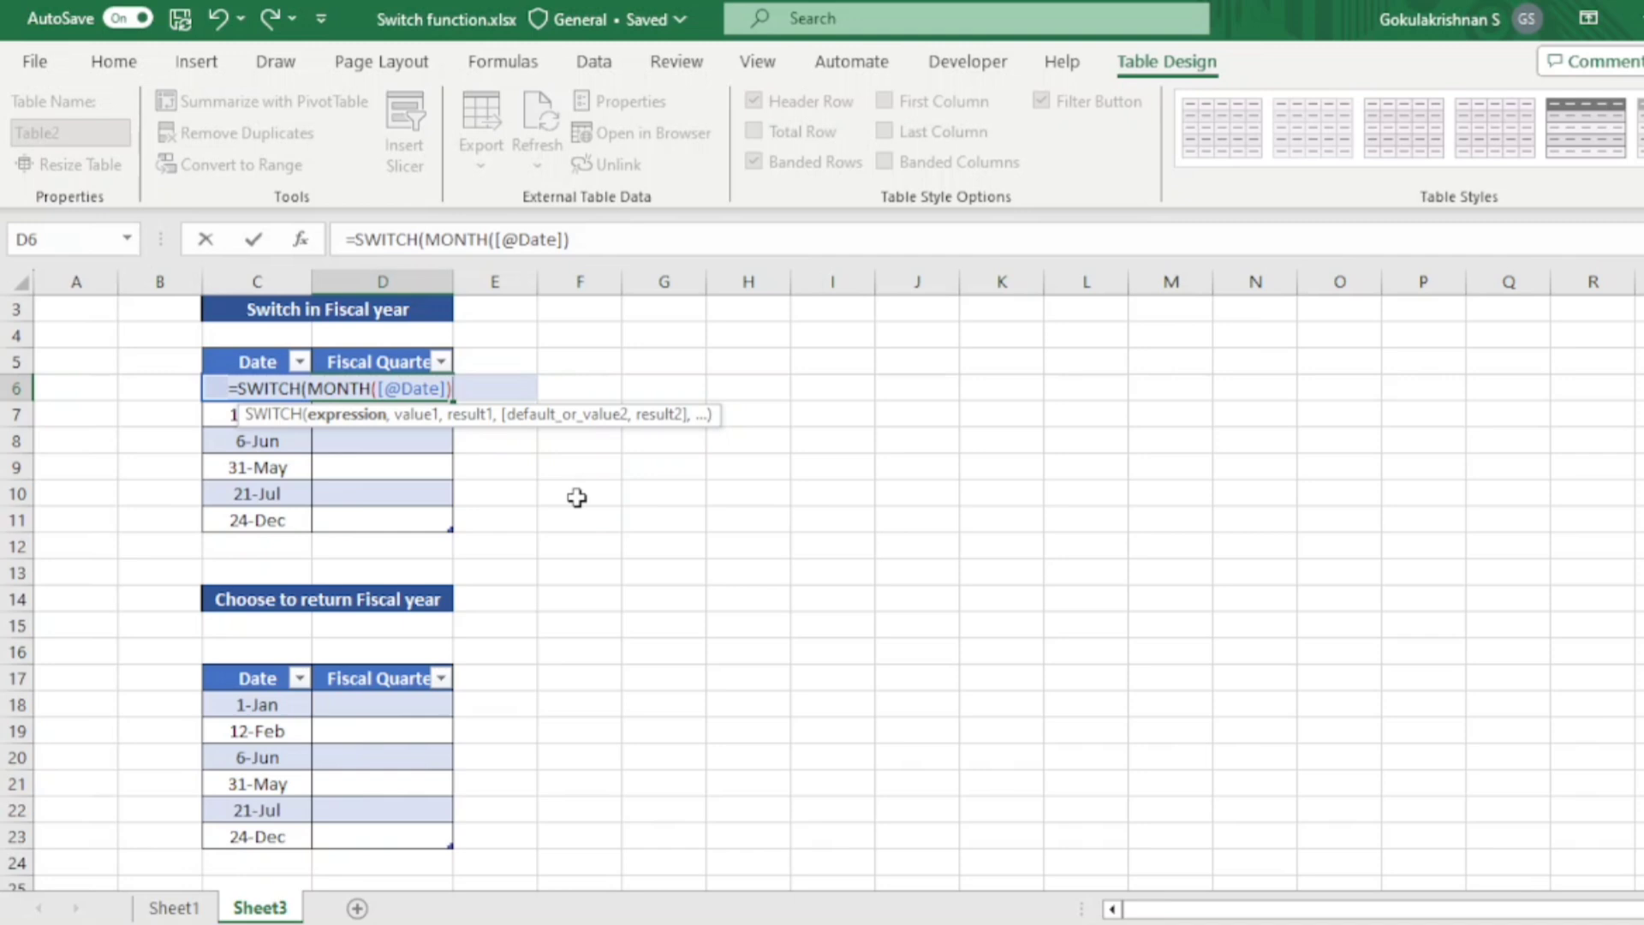
text(,1)
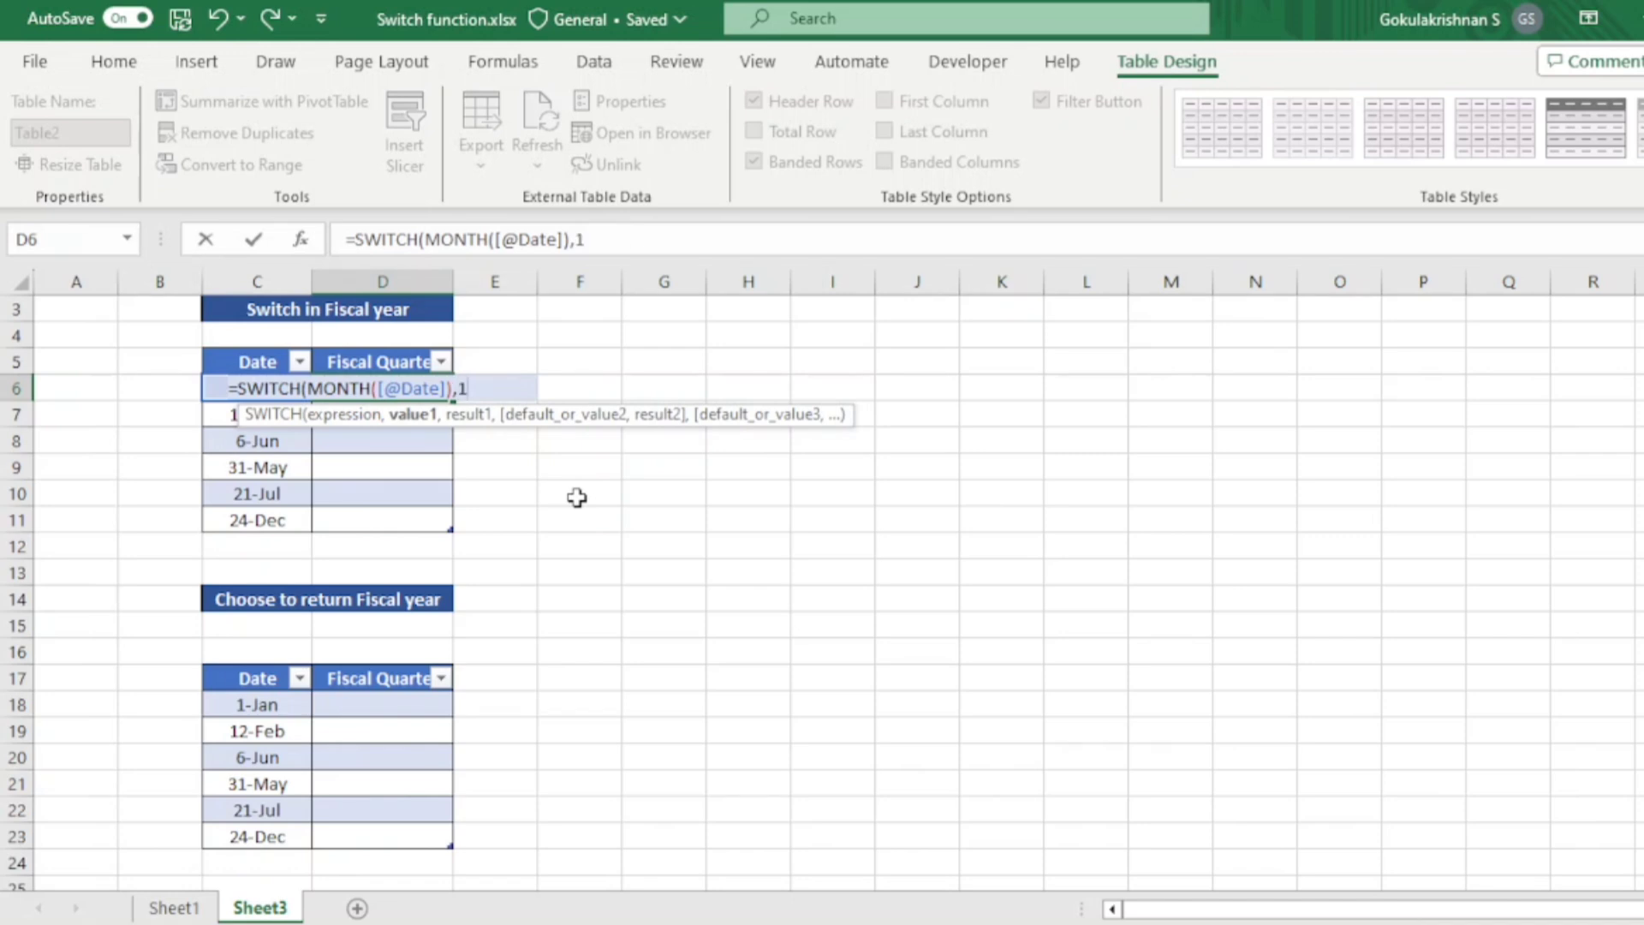
- Add value-result pairs to the SWITCH formula that return quarter 4 for months 1, 2 and 3
text(,3,)
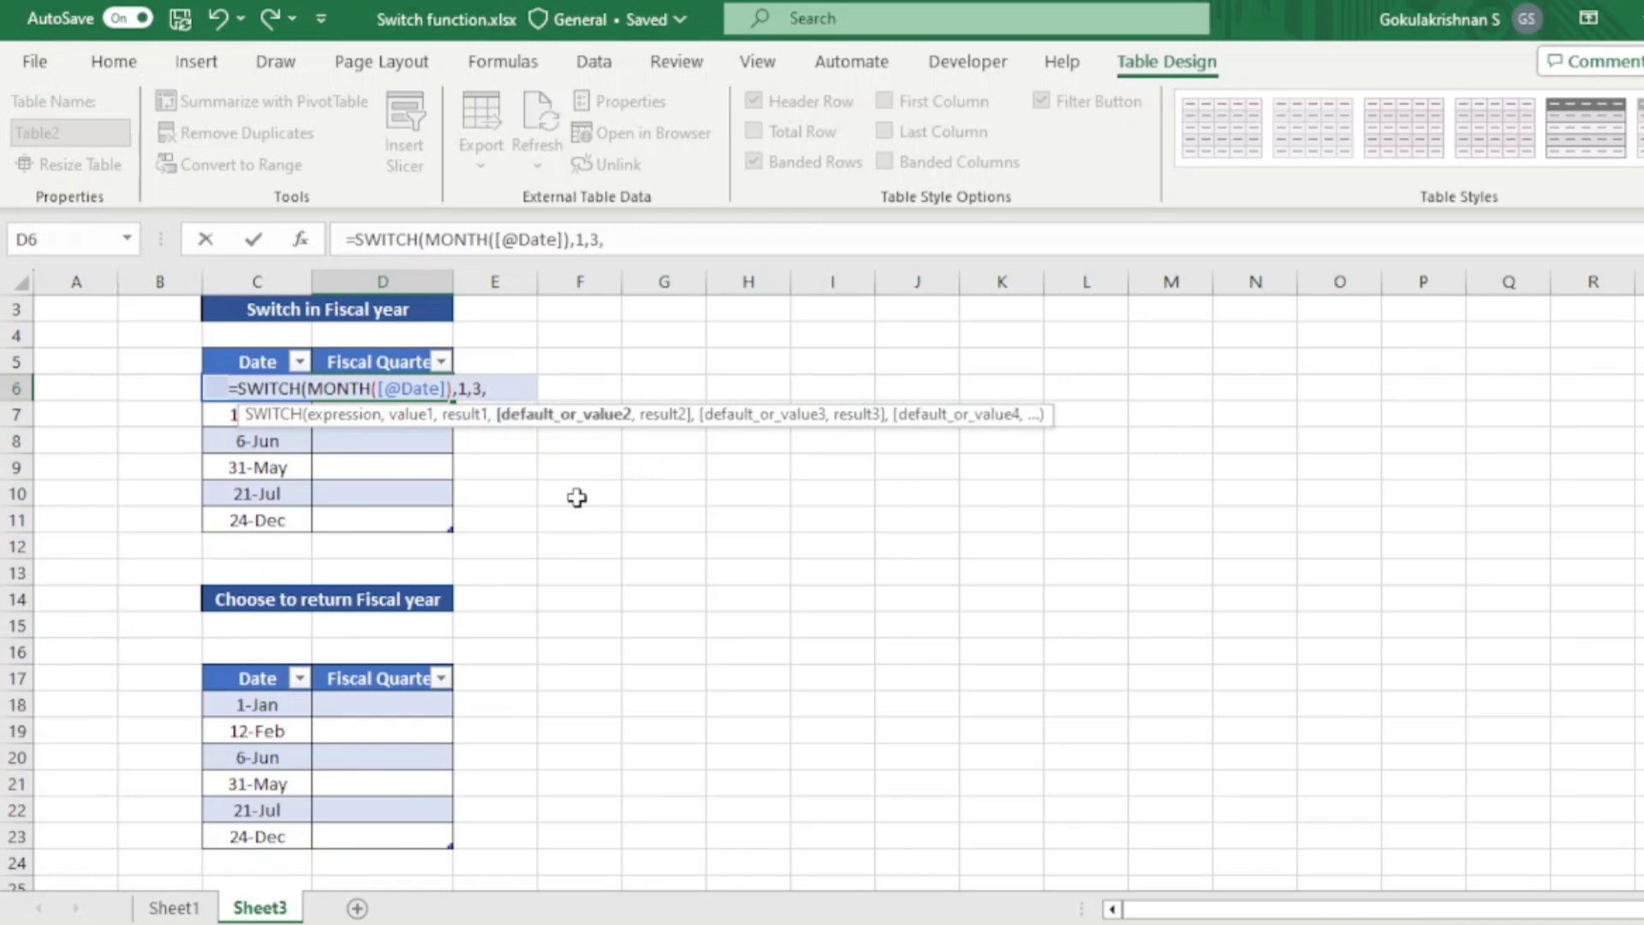
key(BackSpace)
key(BackSpace)
text(4,)
text(2,)
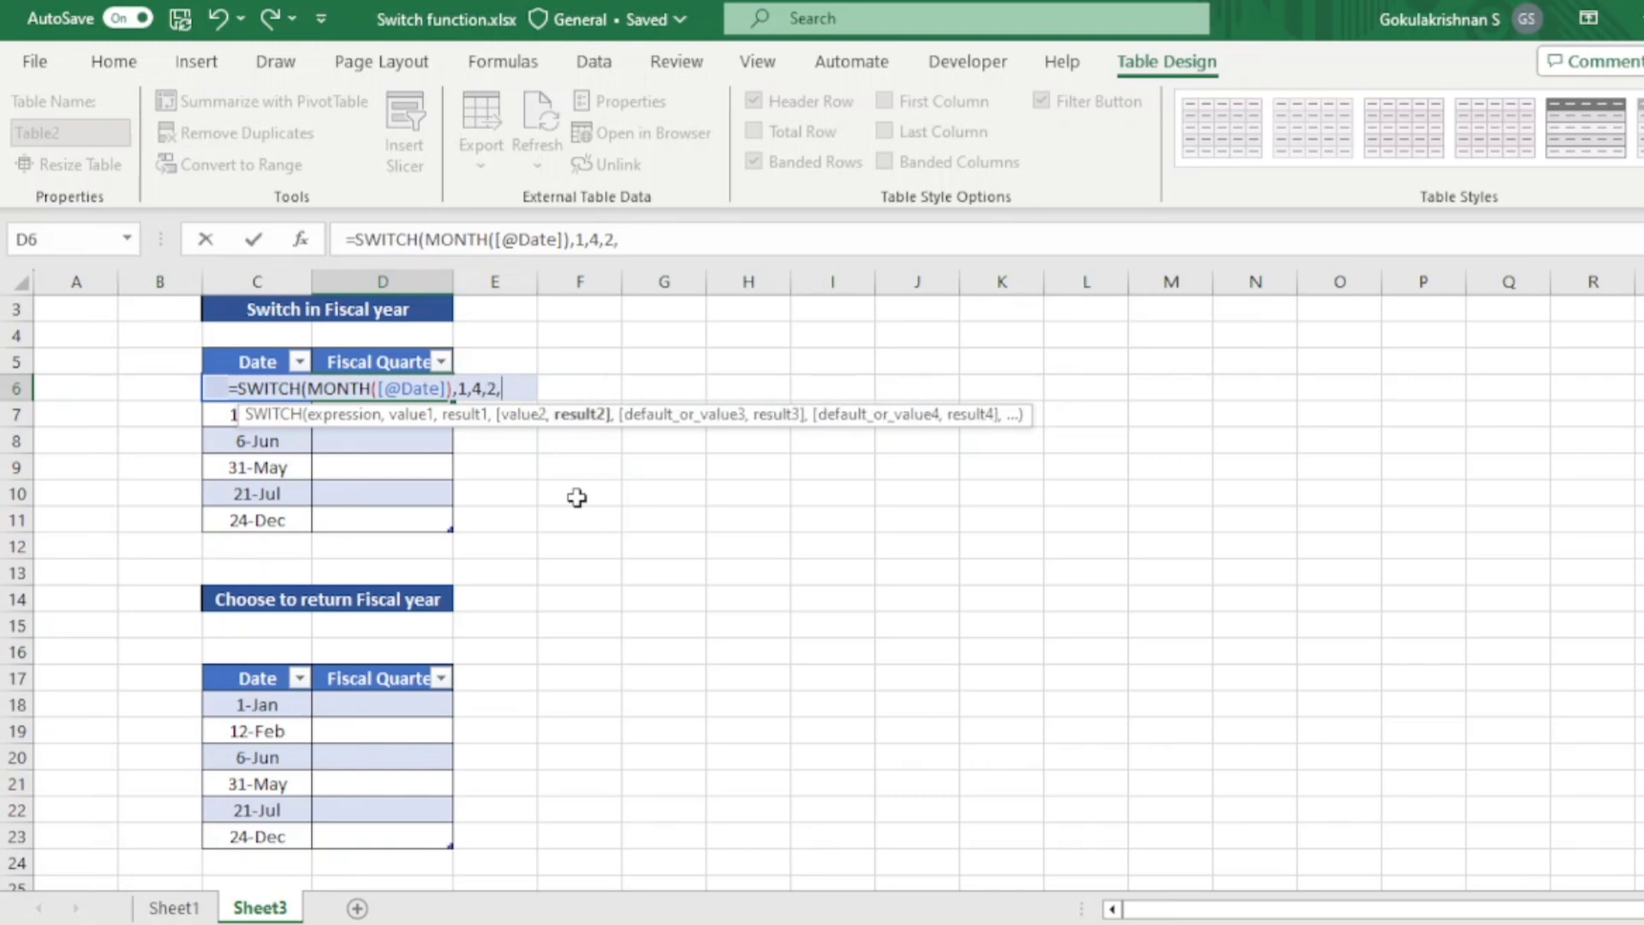
text(4,3,4,)
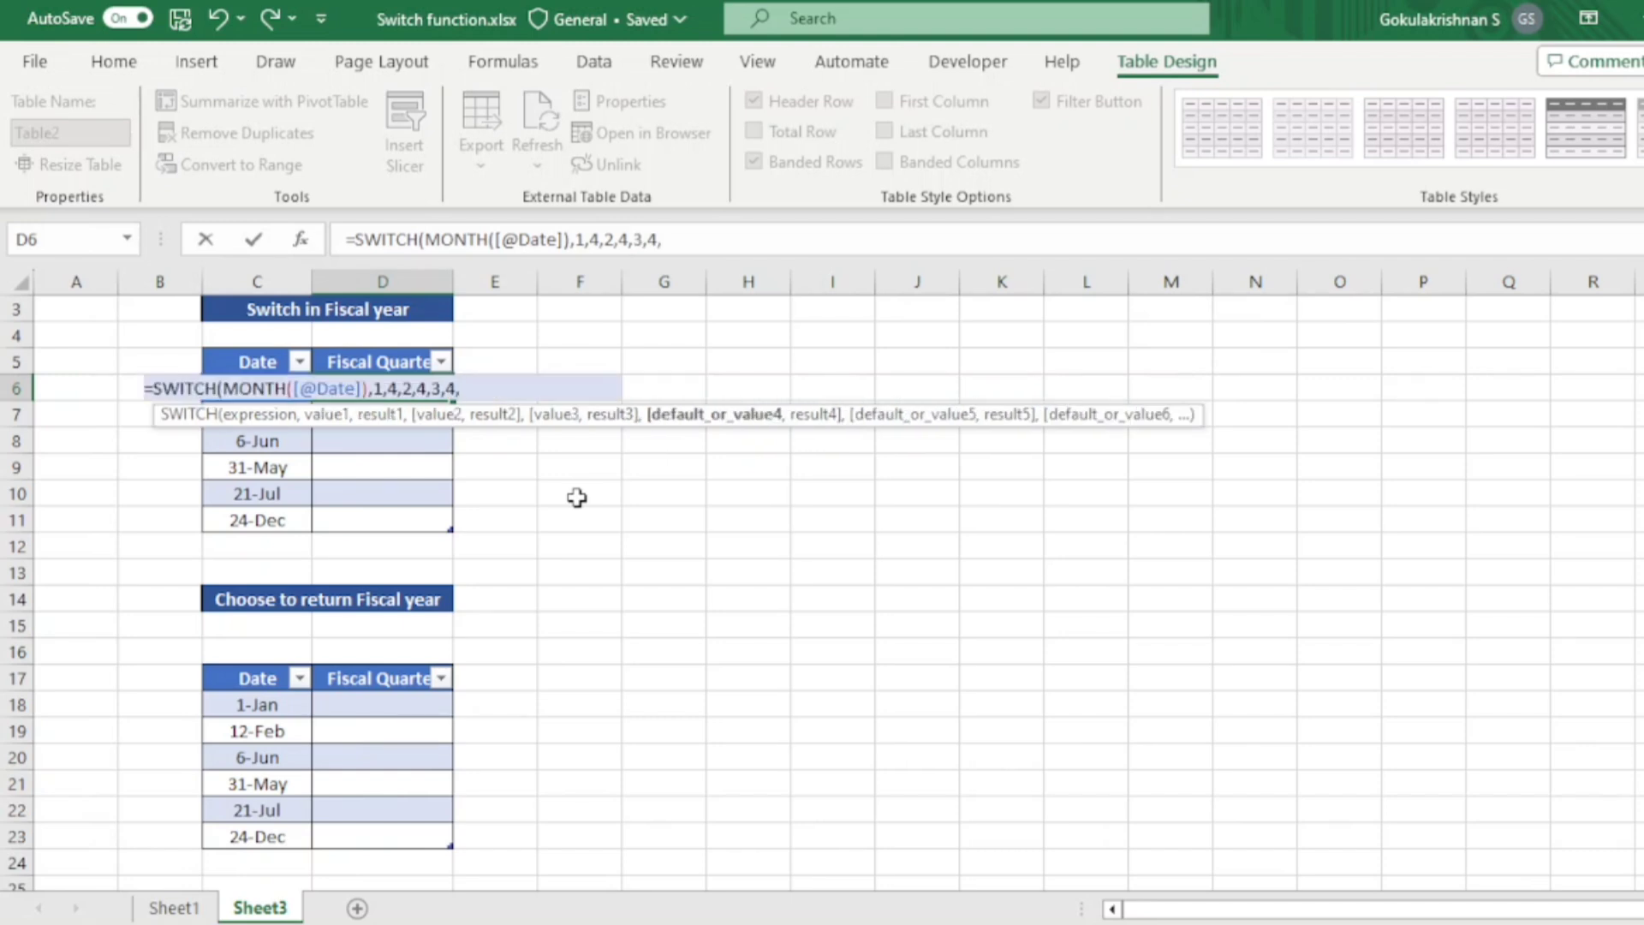
text(4,1,)
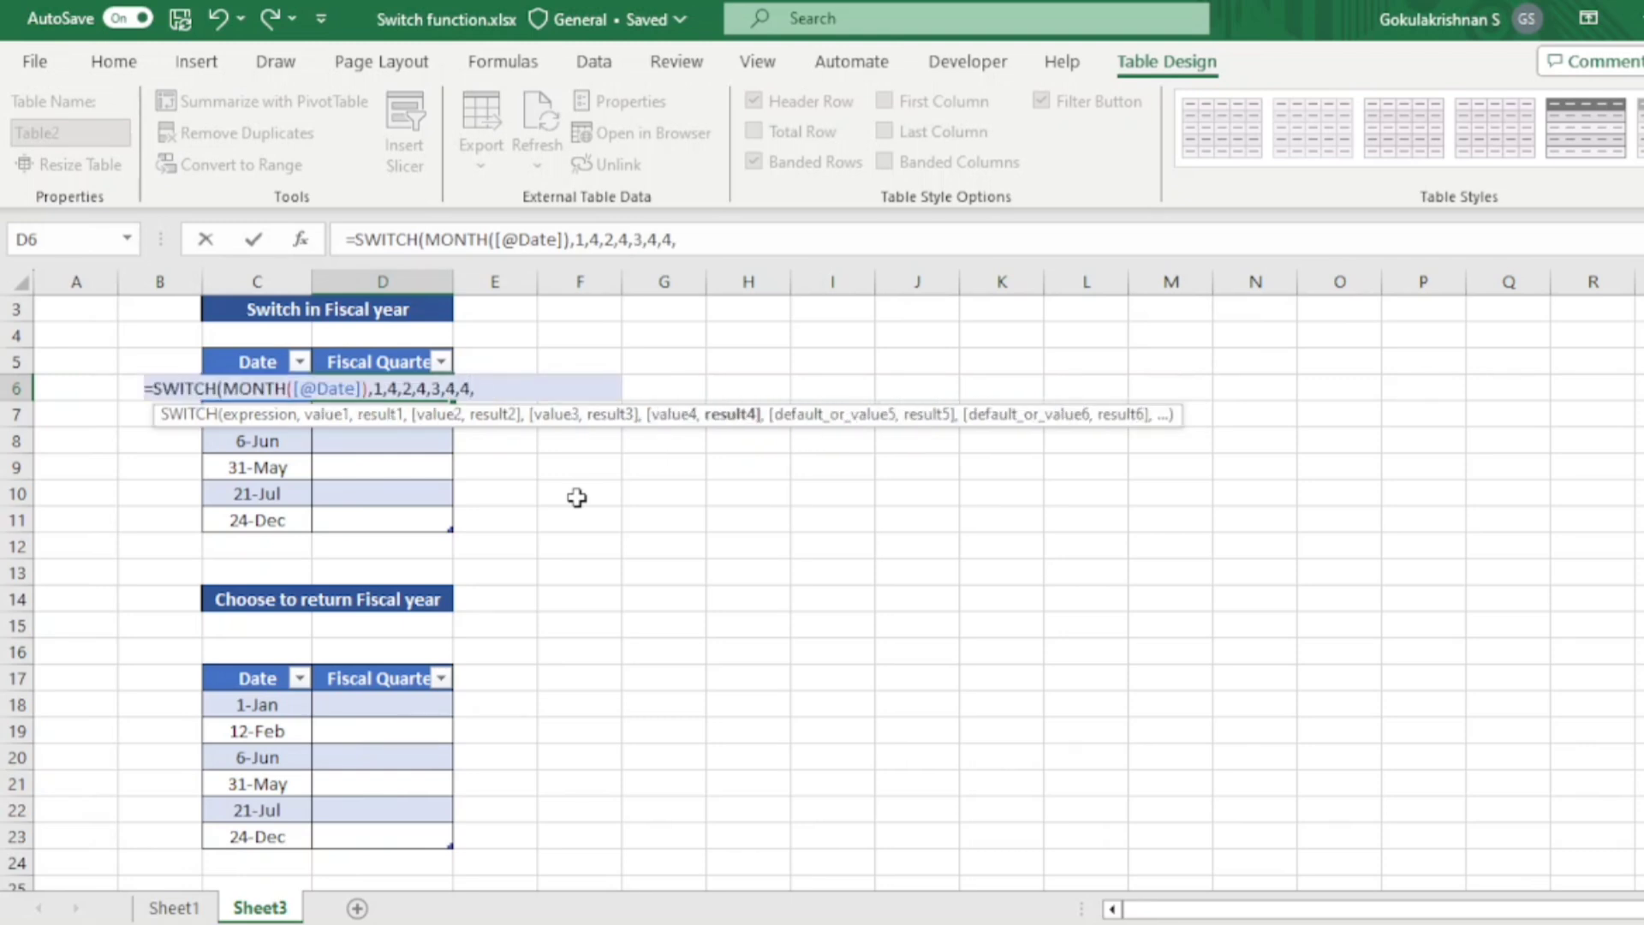
text(5,1,)
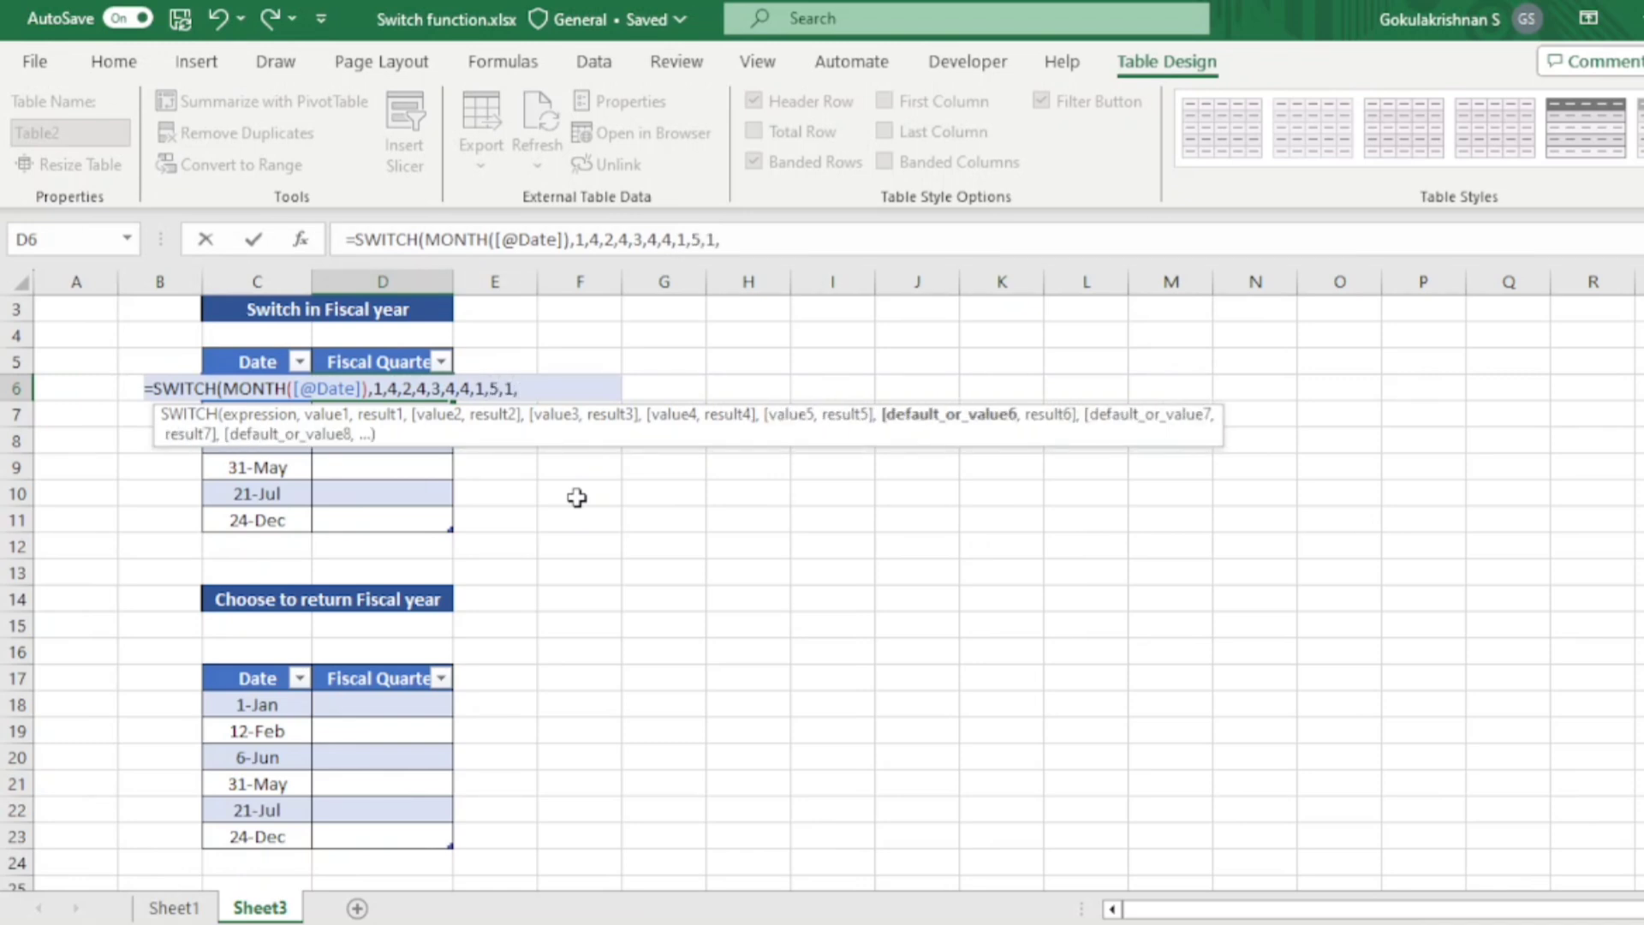
text(6,1)
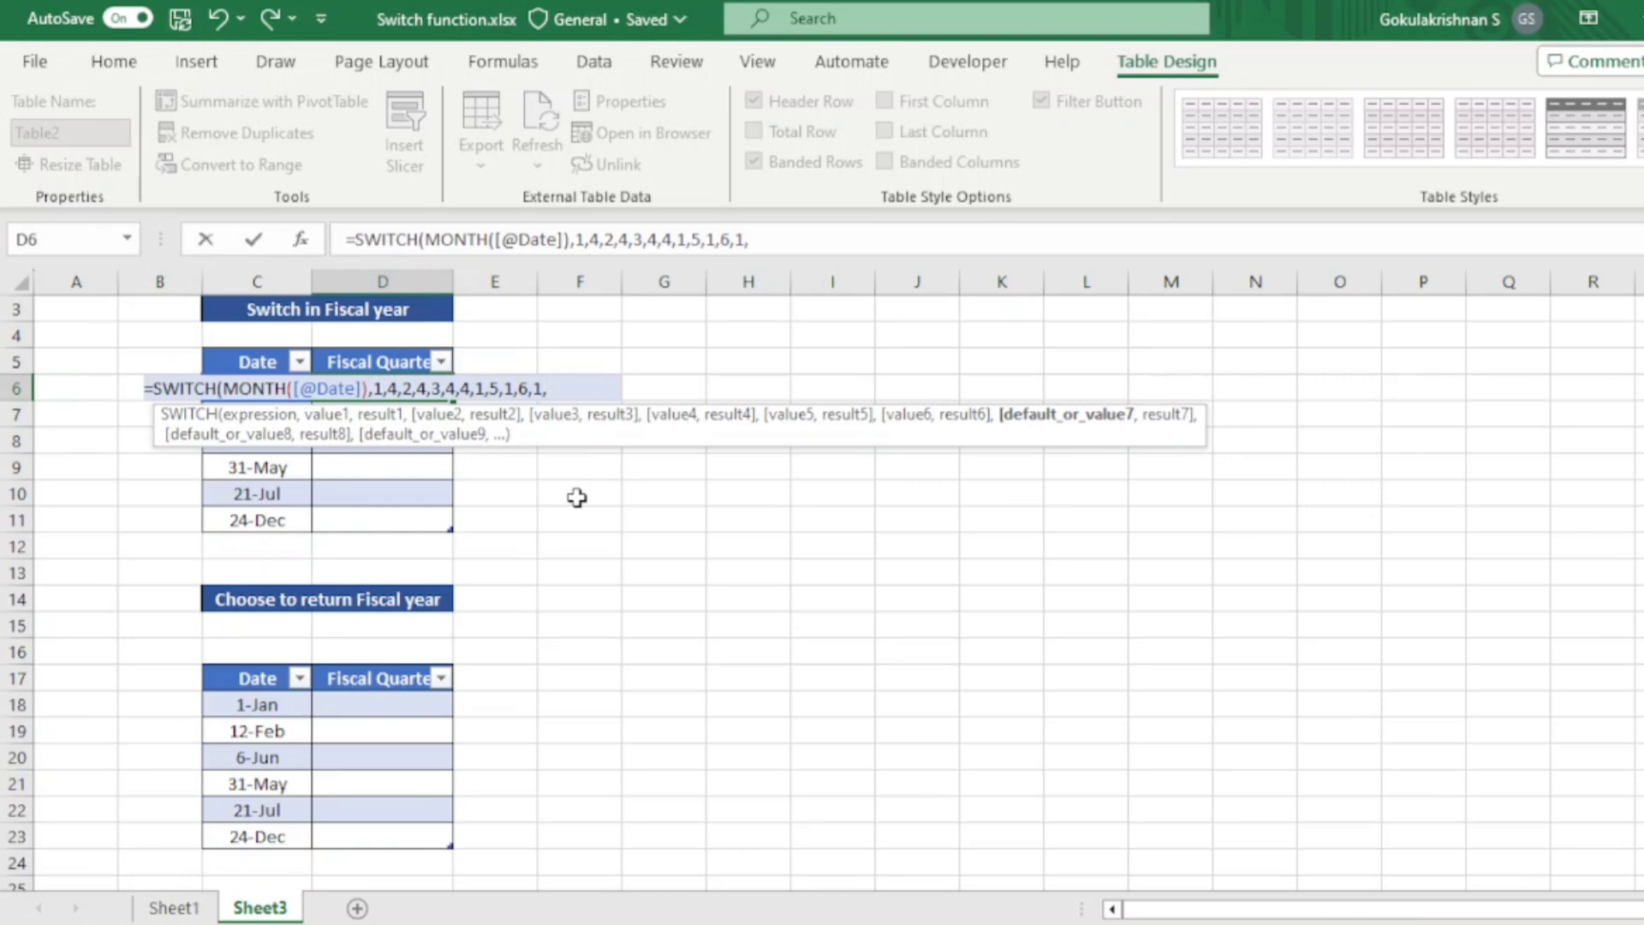
text(,7,2)
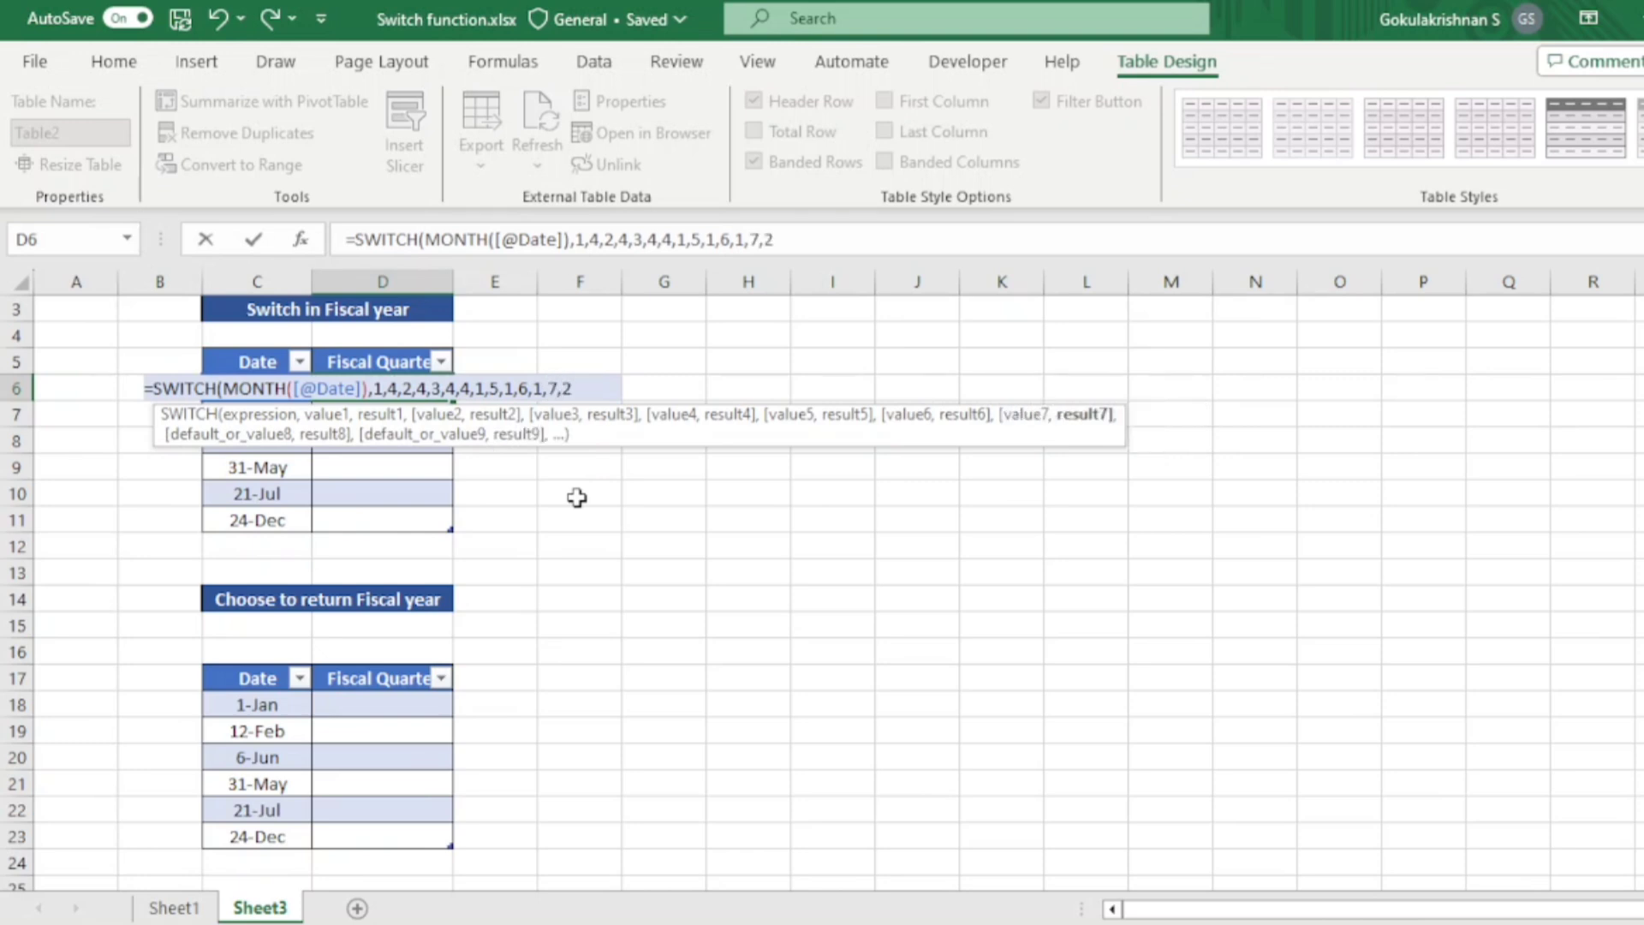
text(,8,2)
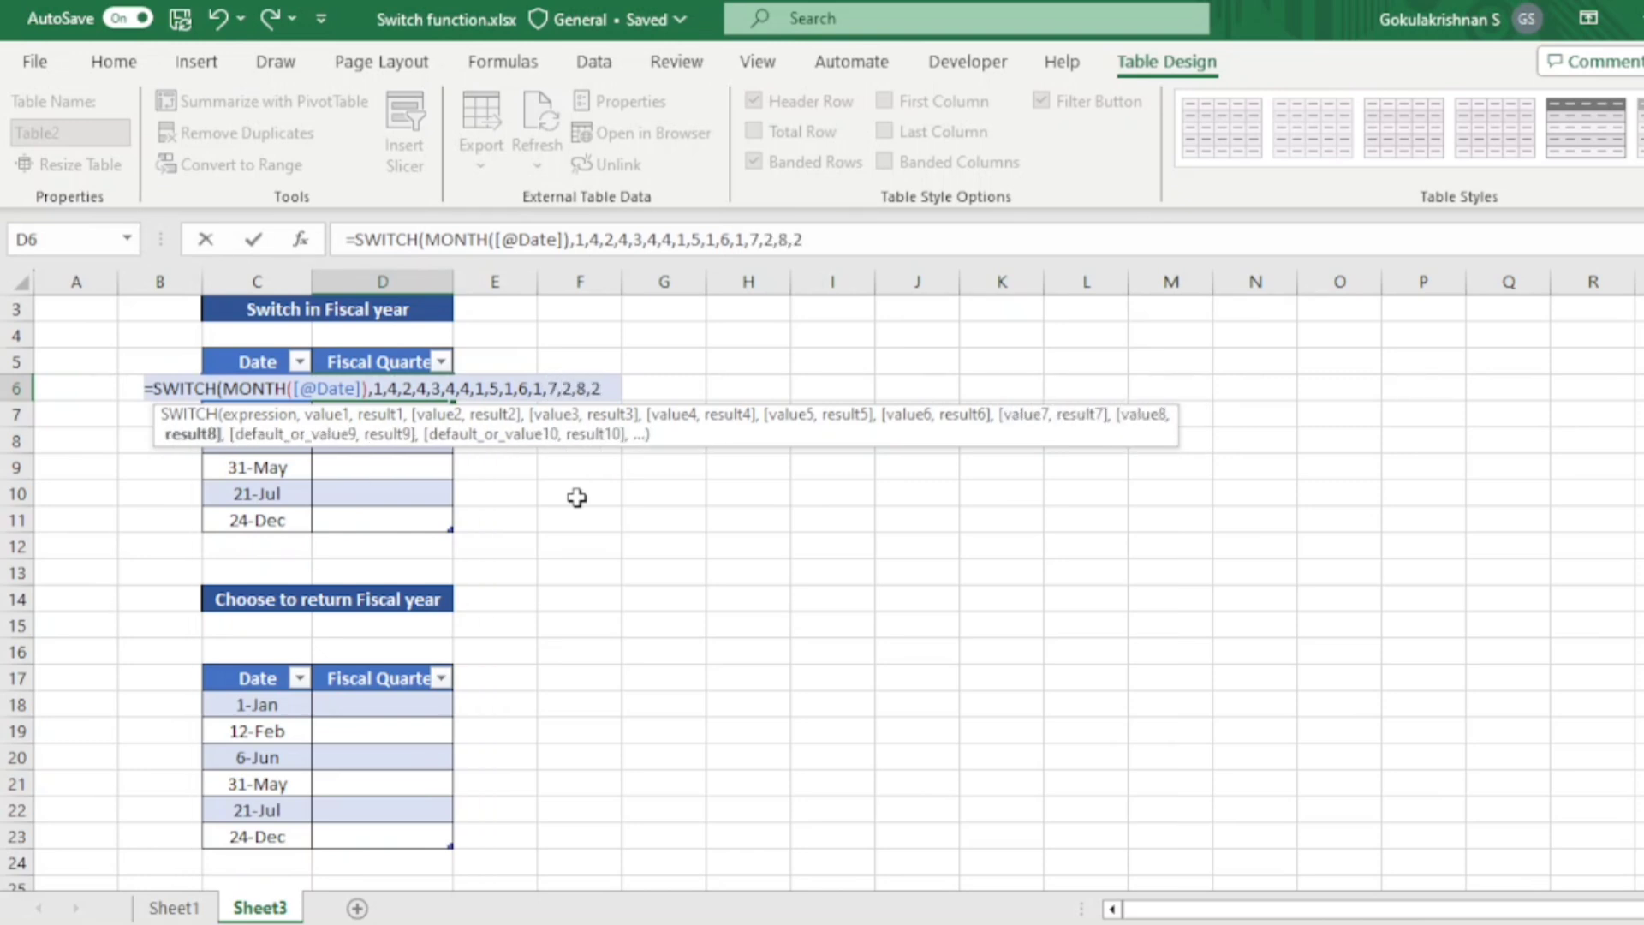
text(,9,2,)
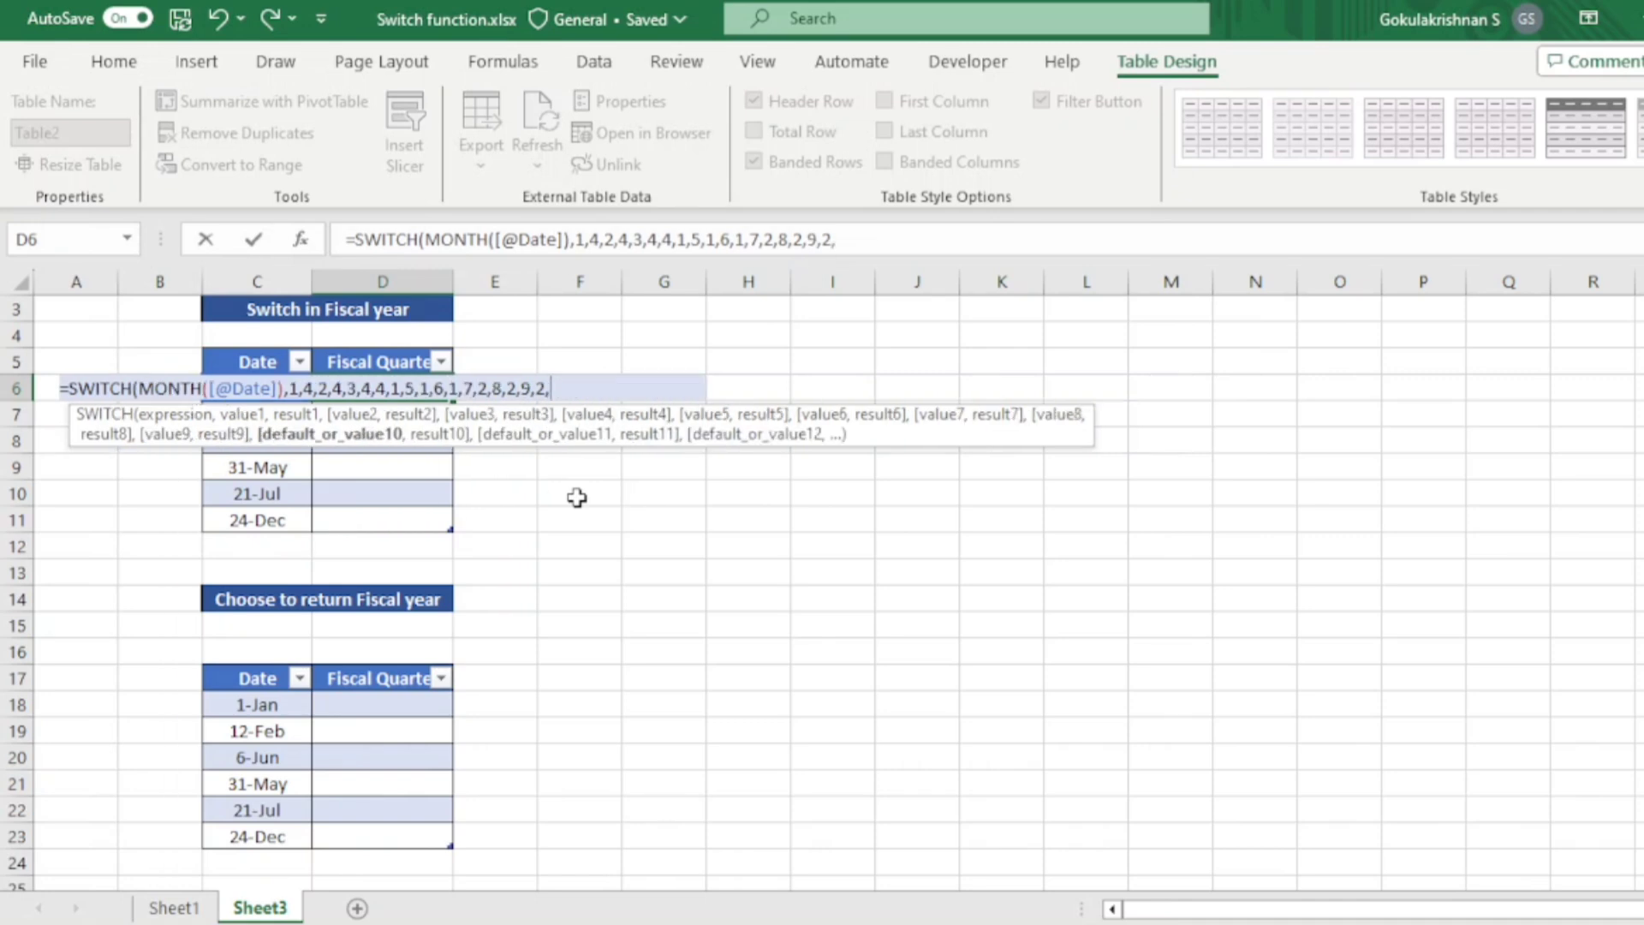
text(10,)
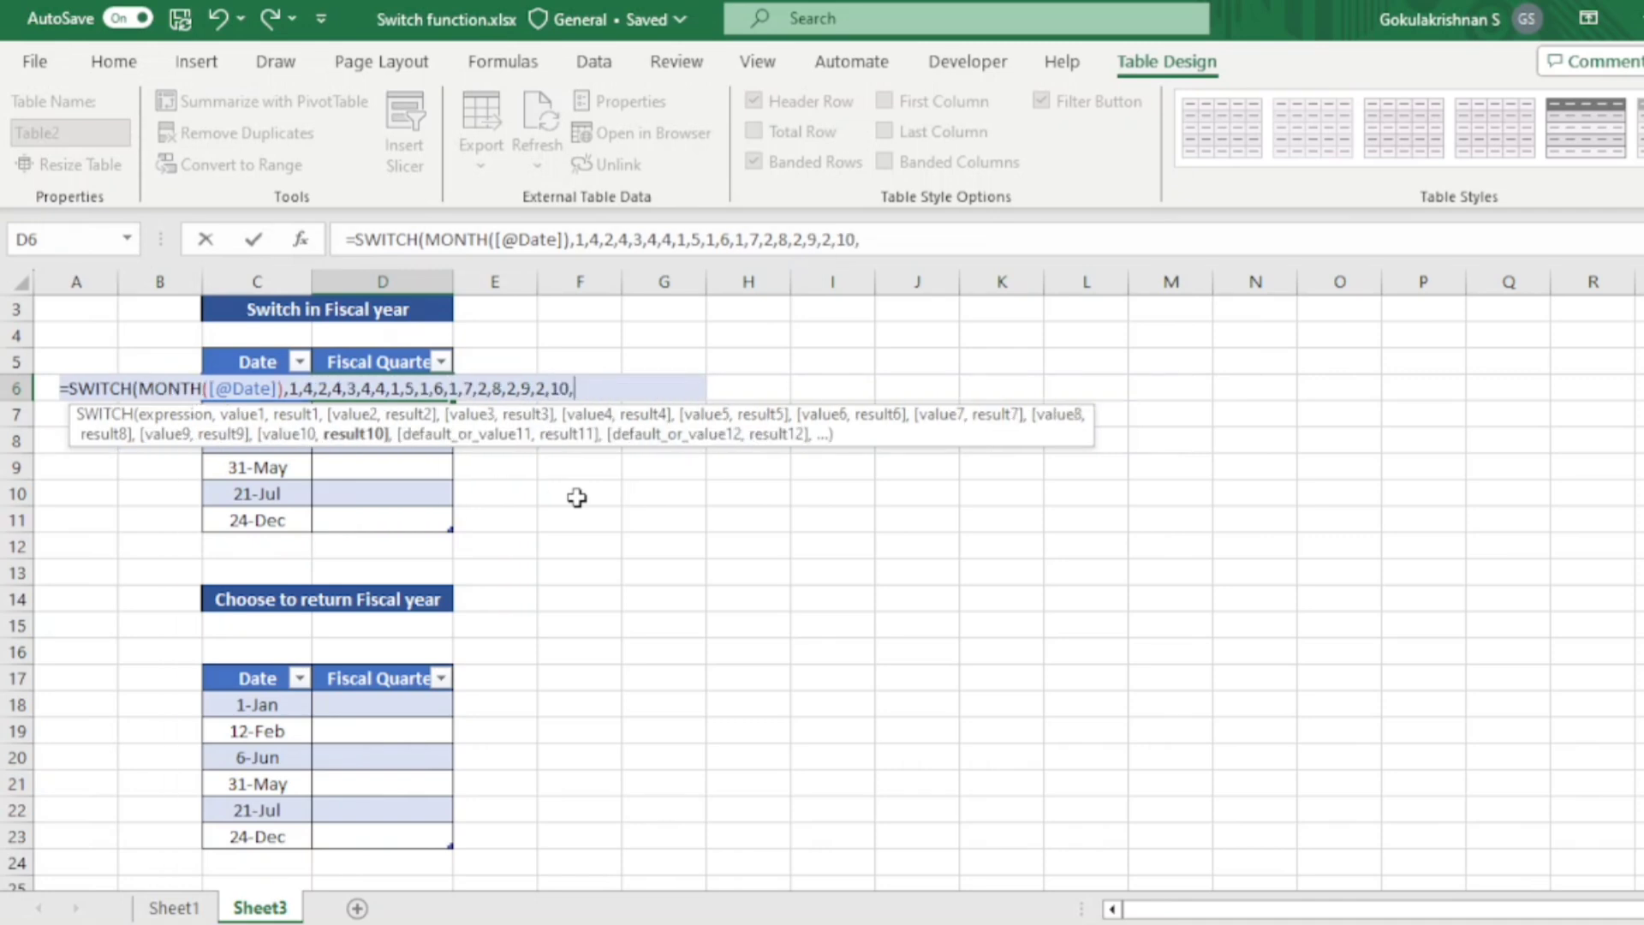
text(3,11,)
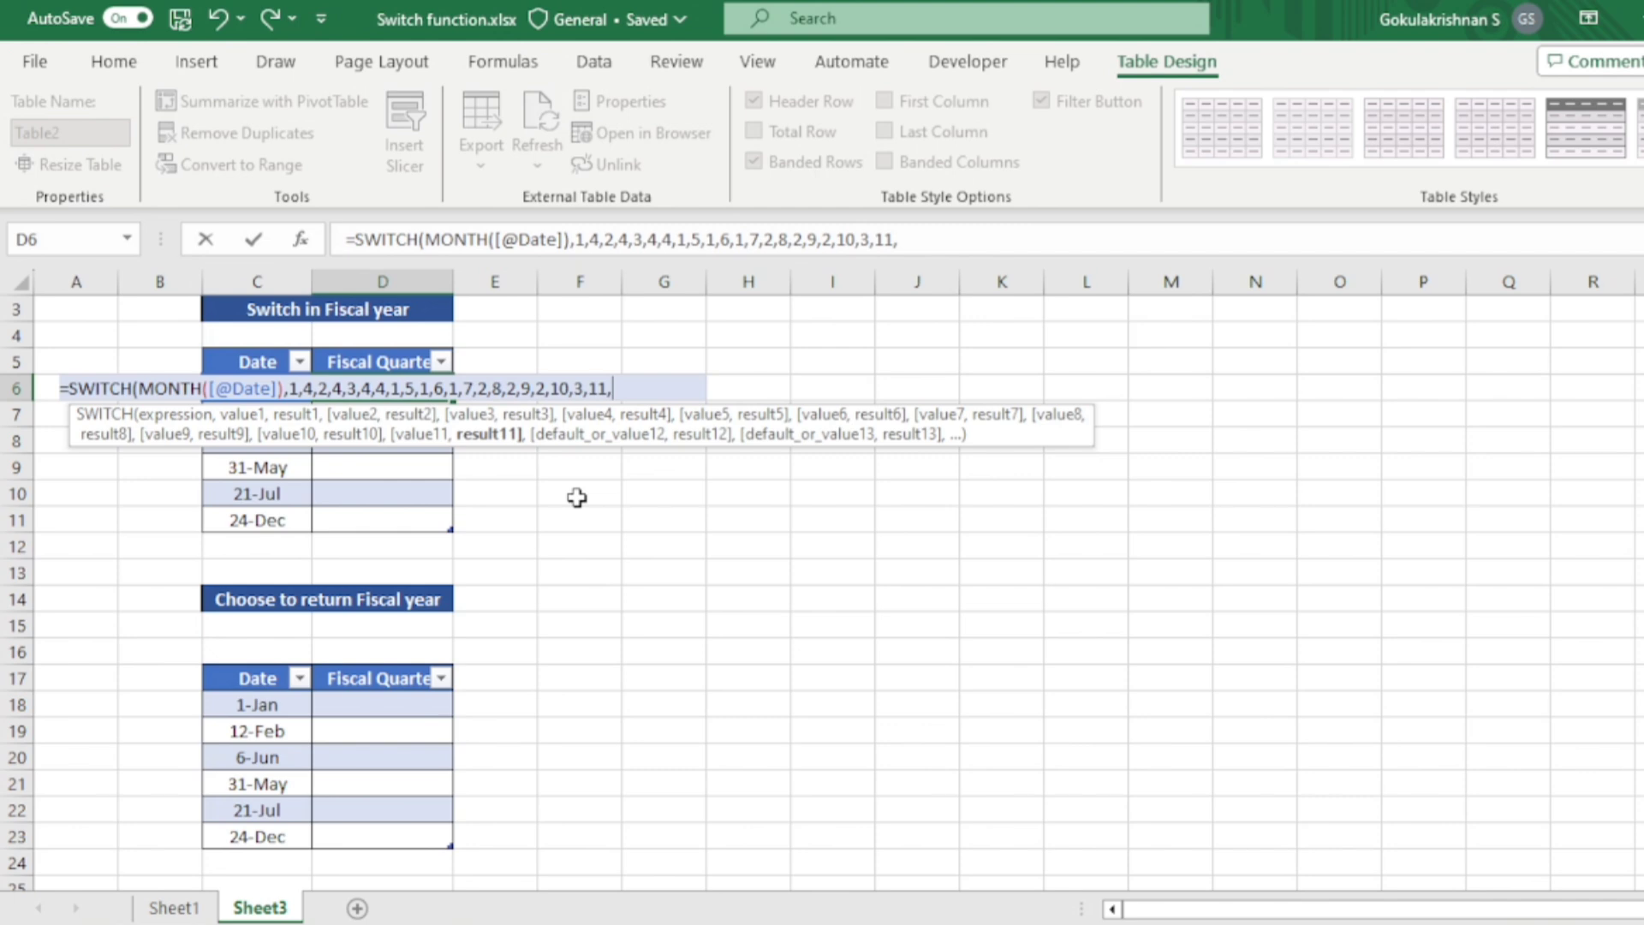
text(3,12,3)
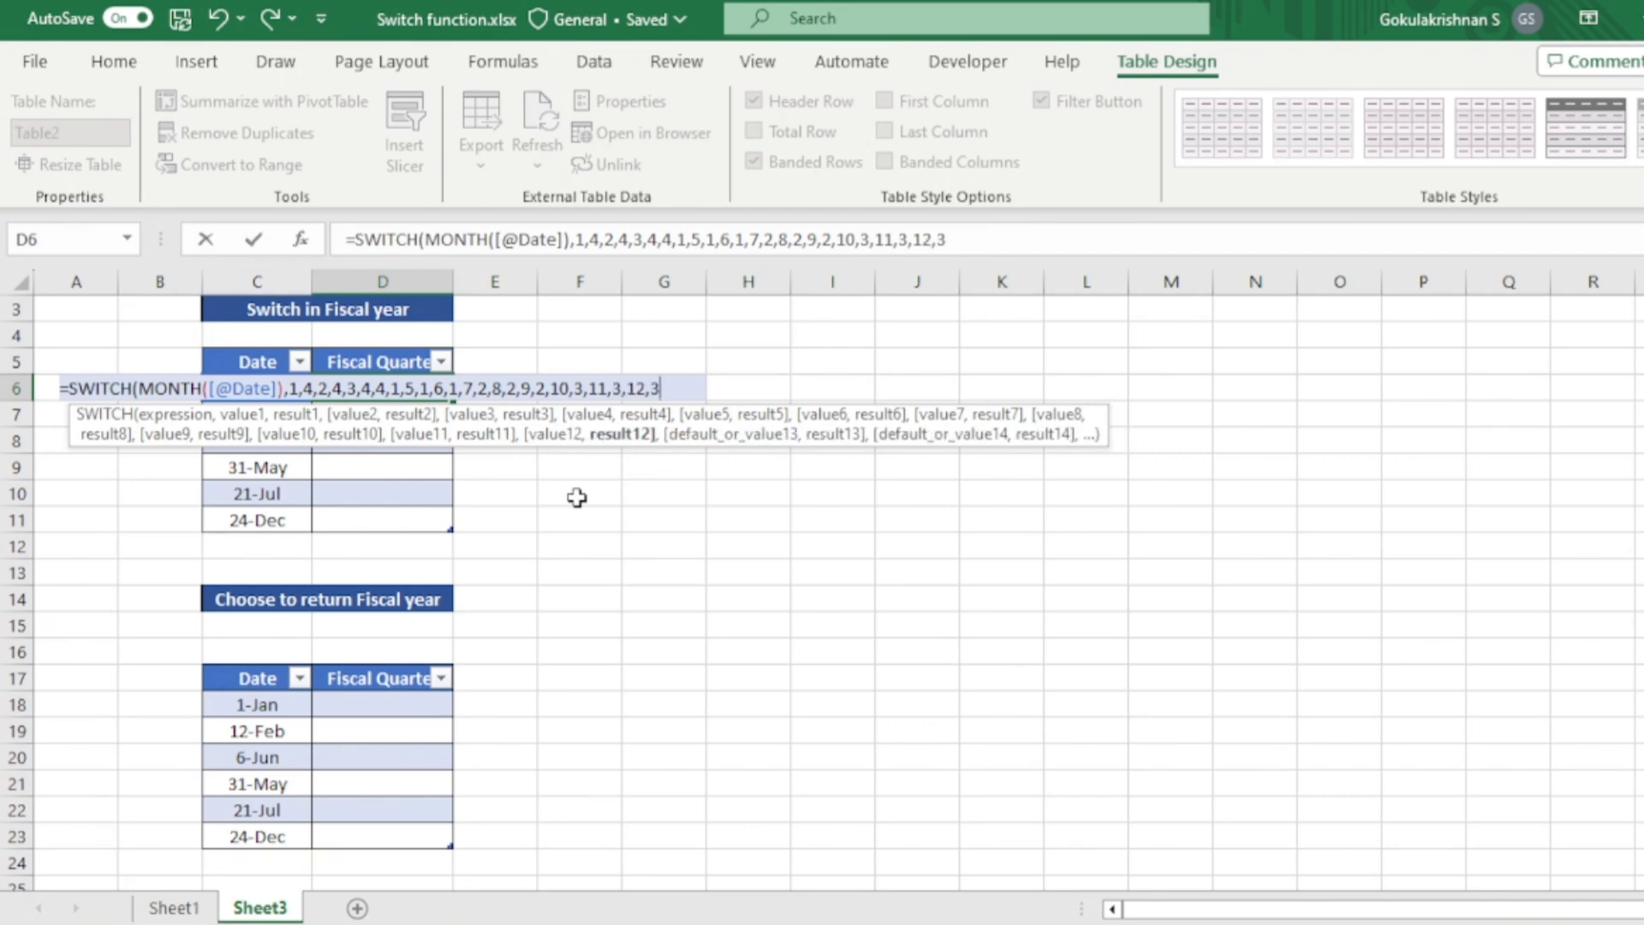
text(,)
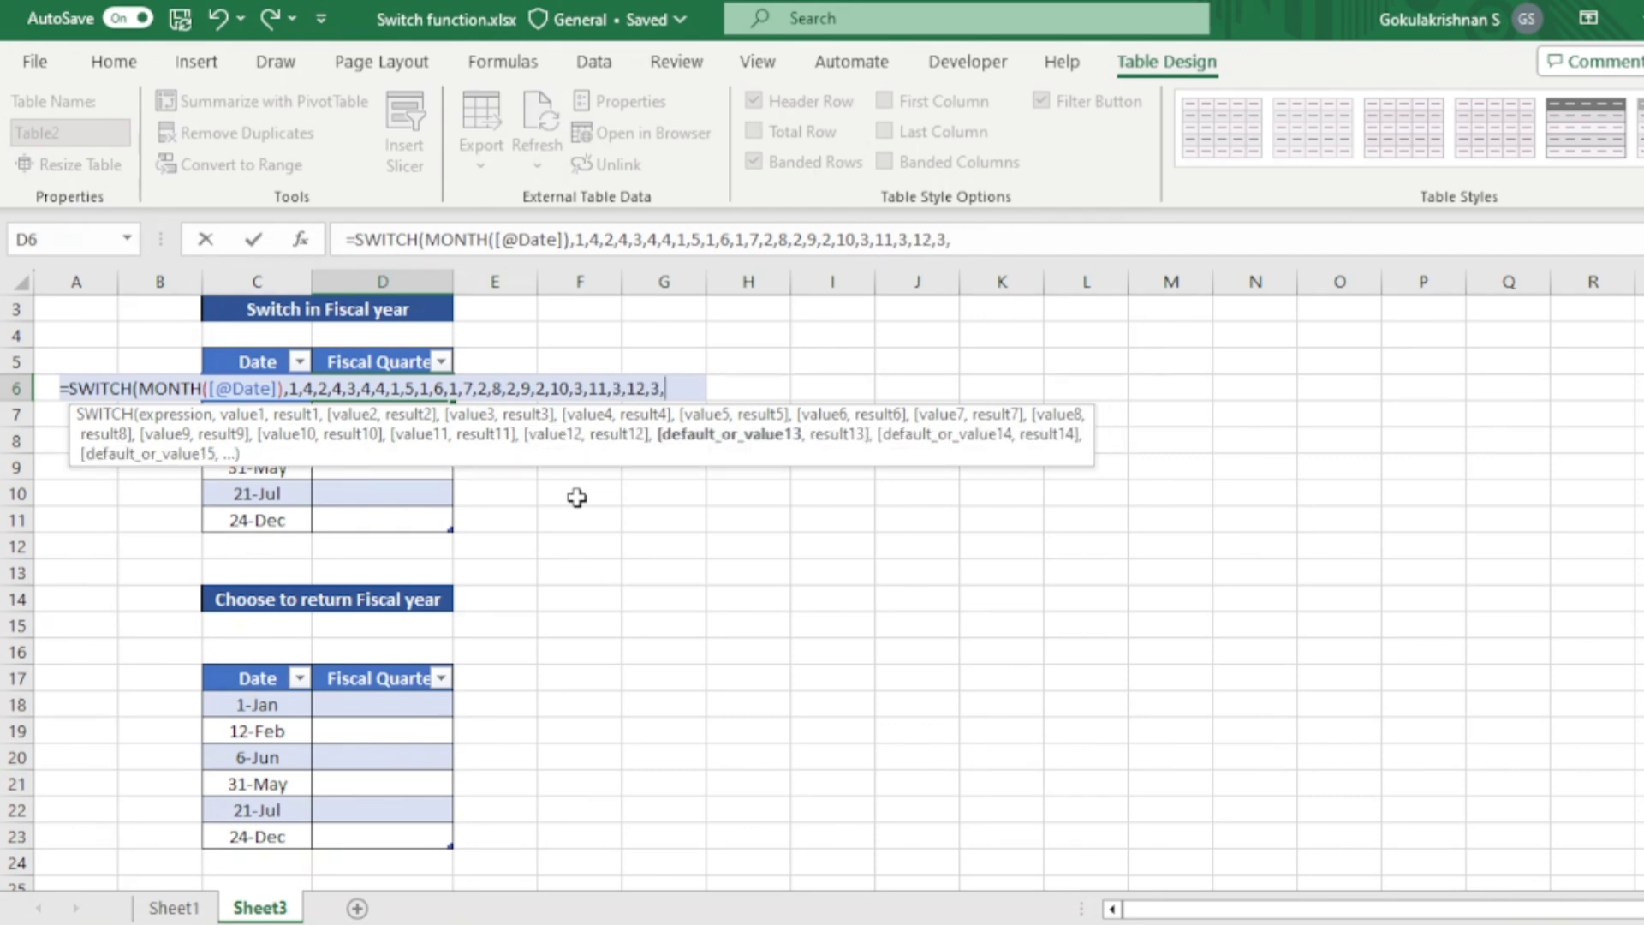
- Complete and enter the SWITCH formula with pairs returning quarter 3 for months 10, 11 and 12
key(BackSpace)
text())
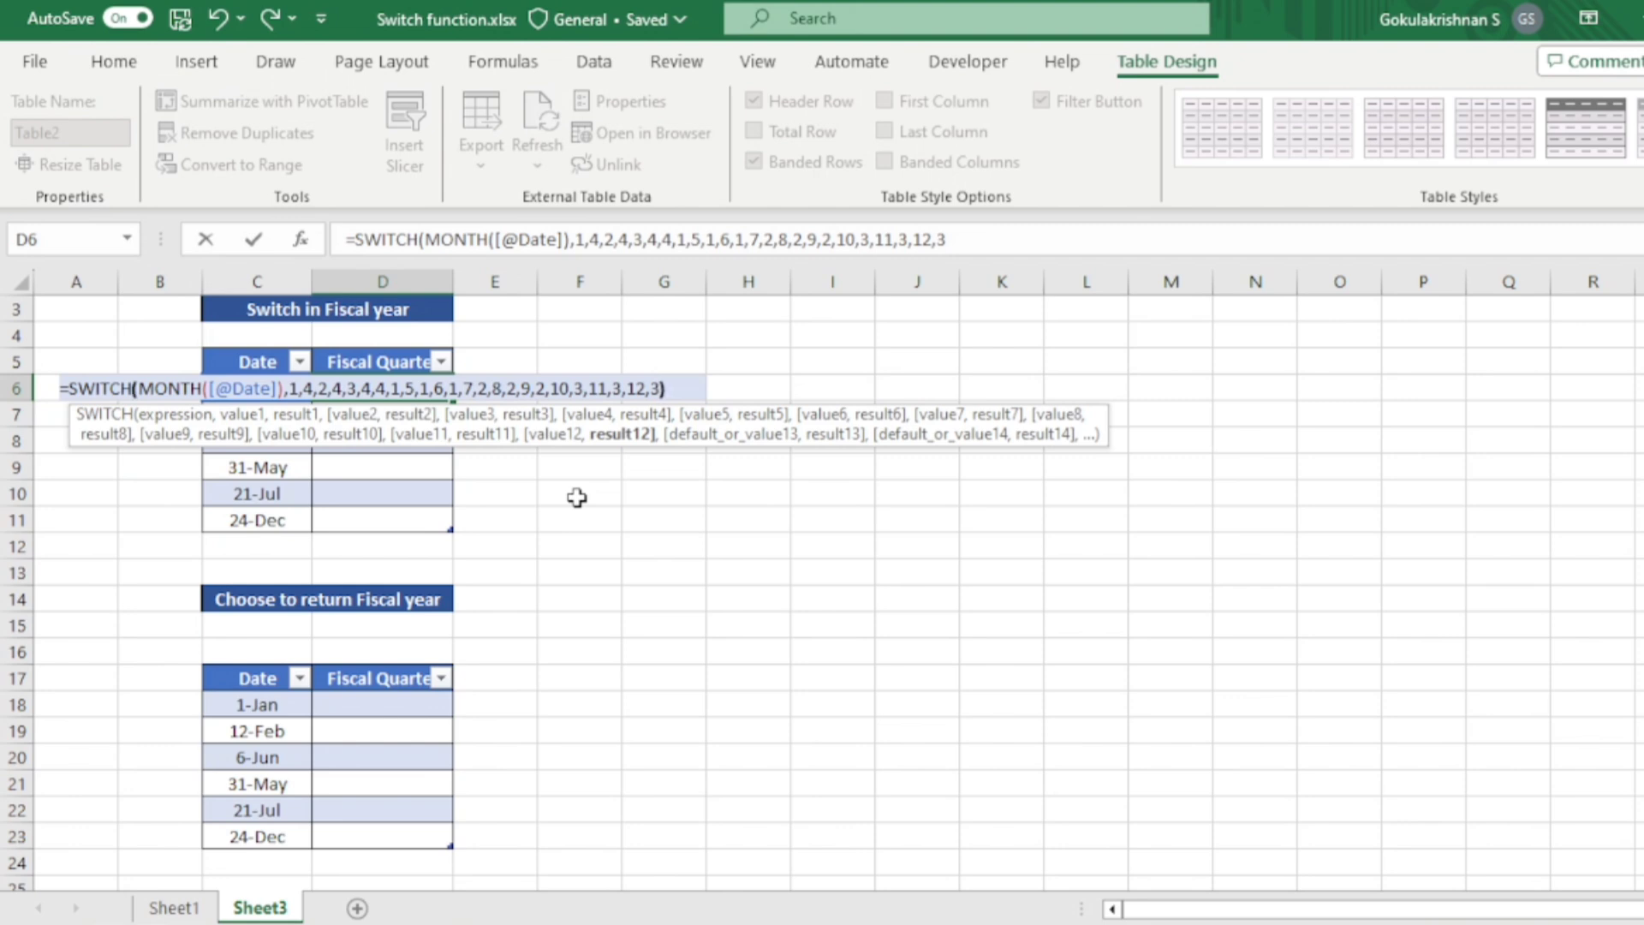
key(Return)
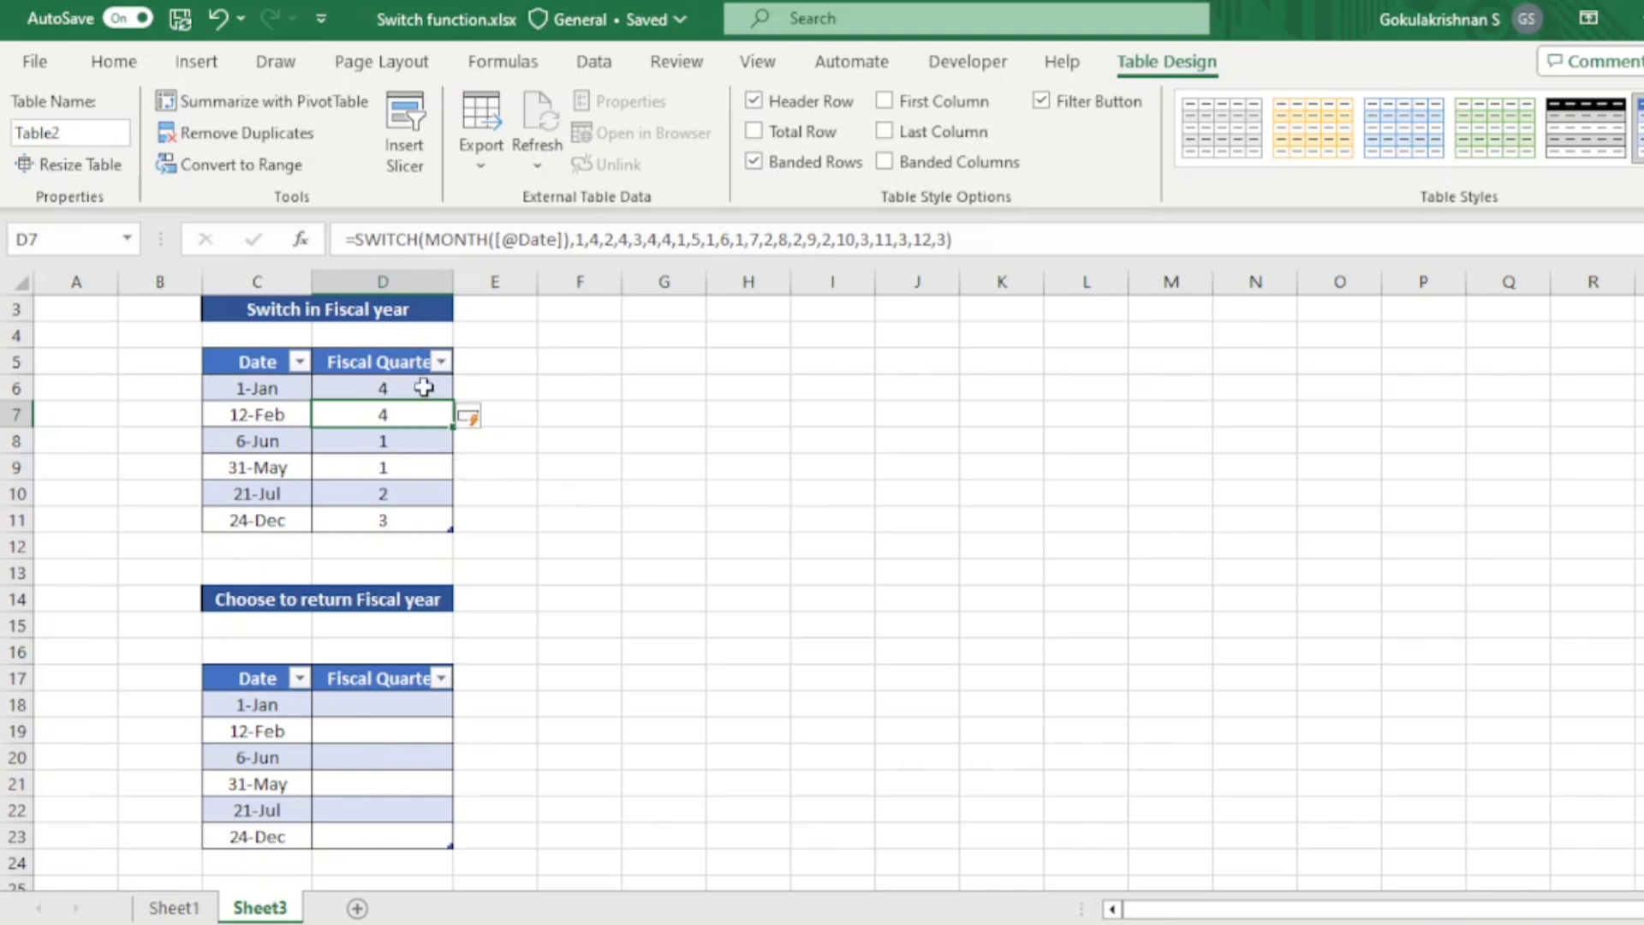
- Start a CHOOSE formula in D18 that uses the MONTH of the row's Date as its index number
click(369, 686)
key(Down)
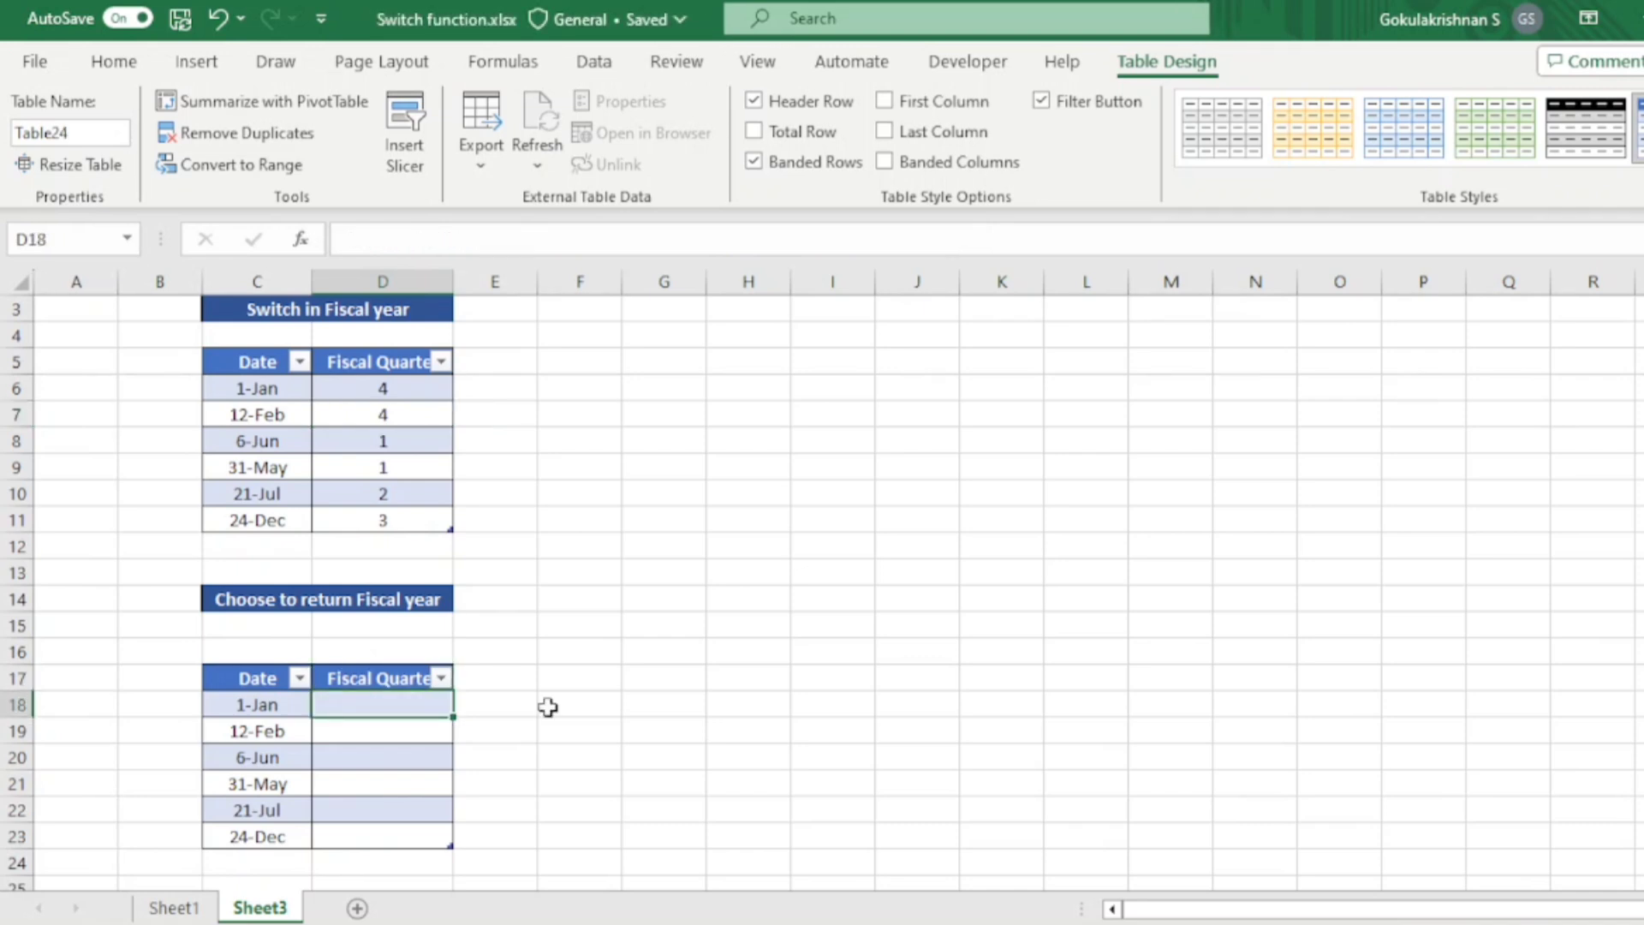
text(=choo)
key(Tab)
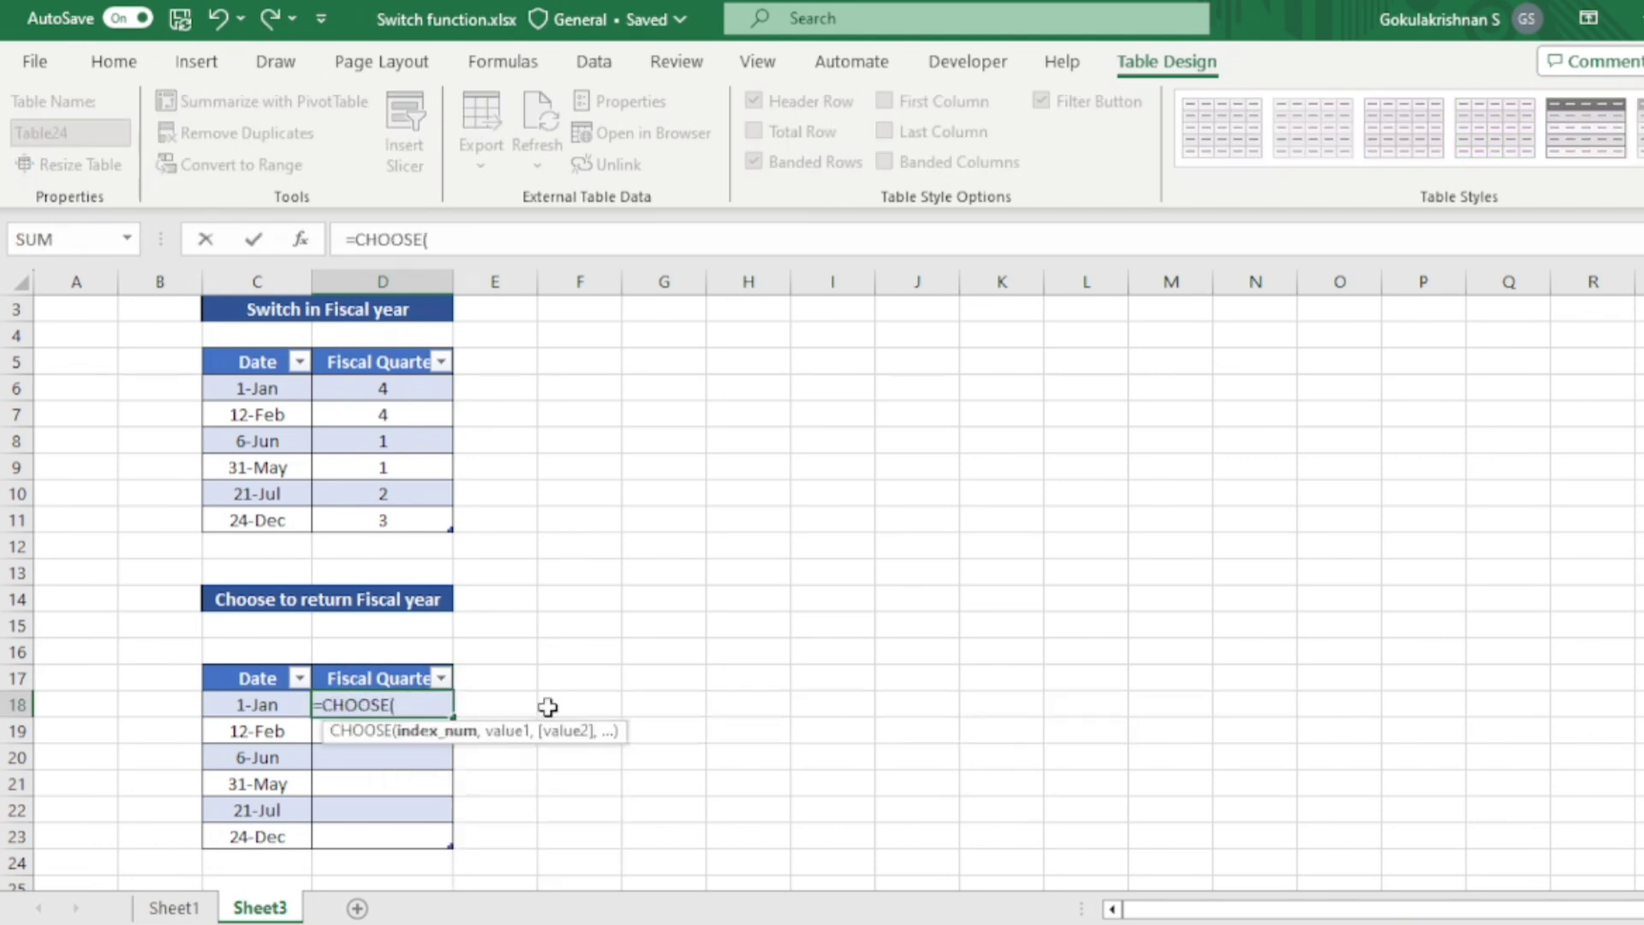
text(mon)
key(Tab)
key(Left)
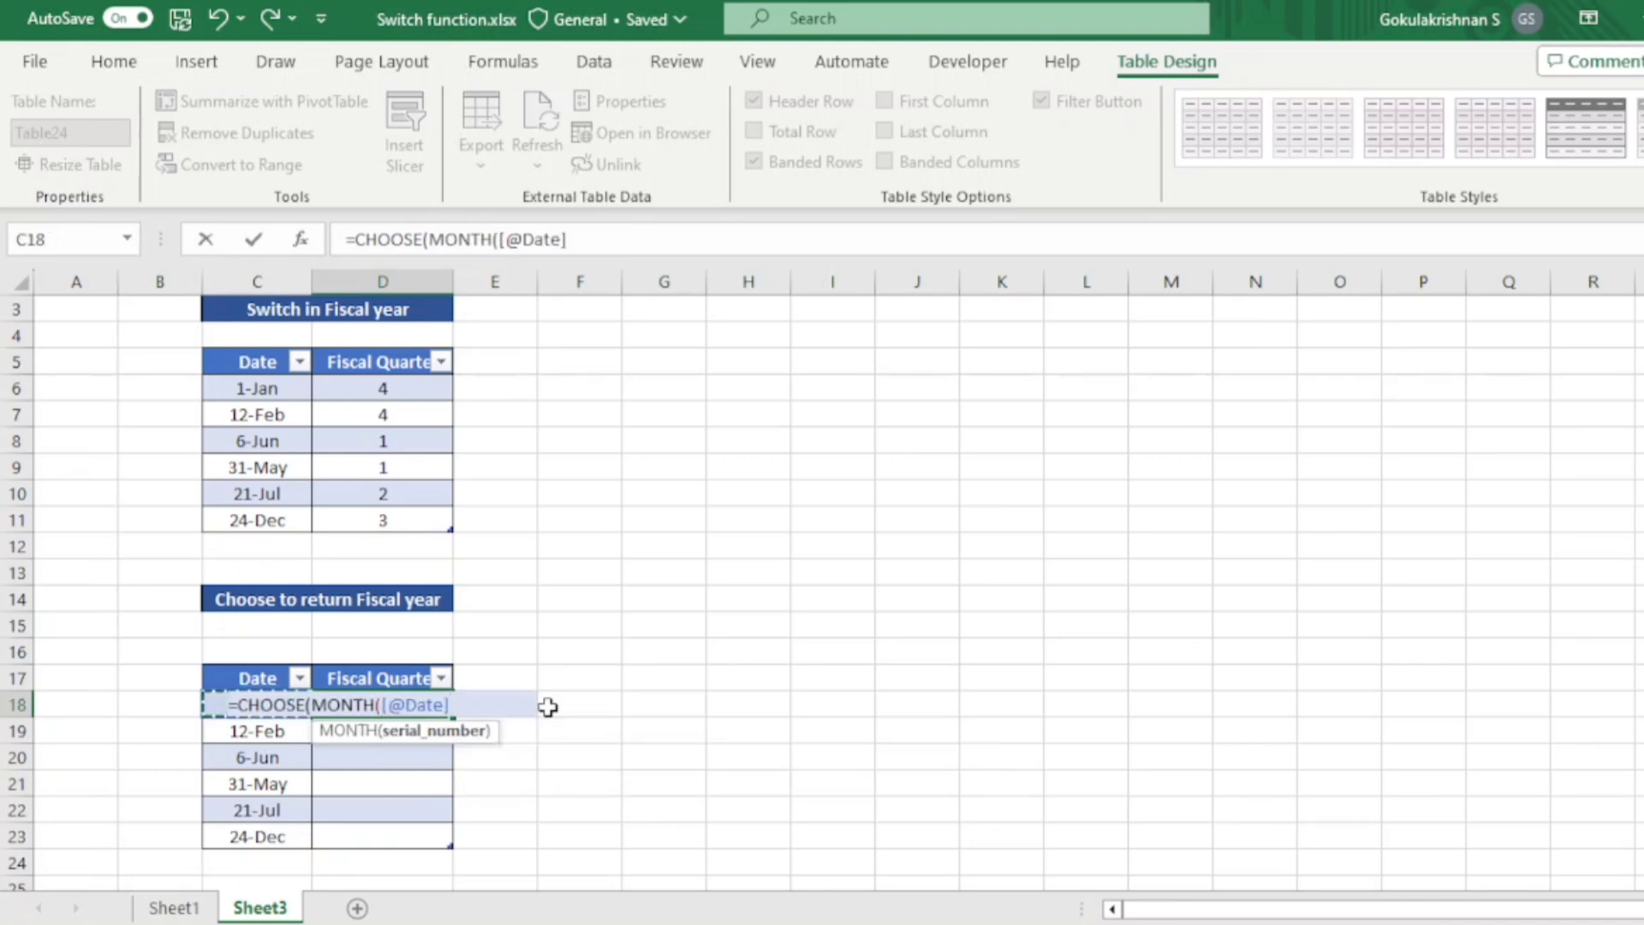
text(),)
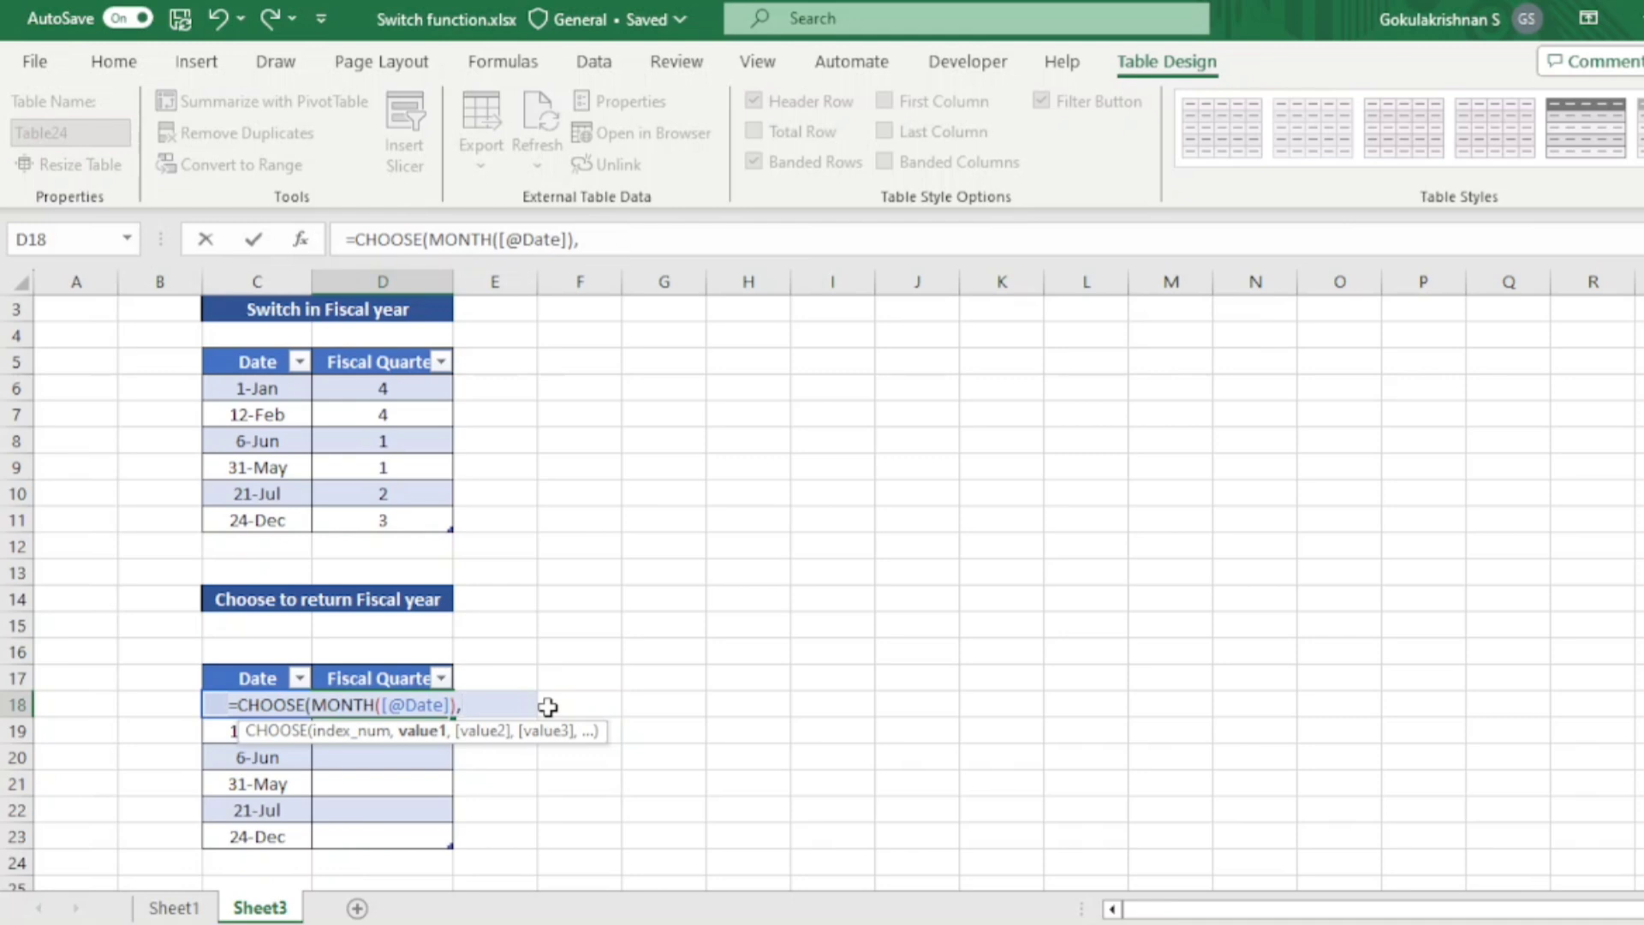
- Give the CHOOSE formula the values 4,4,4 for the first three months and 1,1,1 for months 4 to 6
text(4,4,)
key(BackSpace)
key(BackSpace)
text(,4,4,1,1,1,)
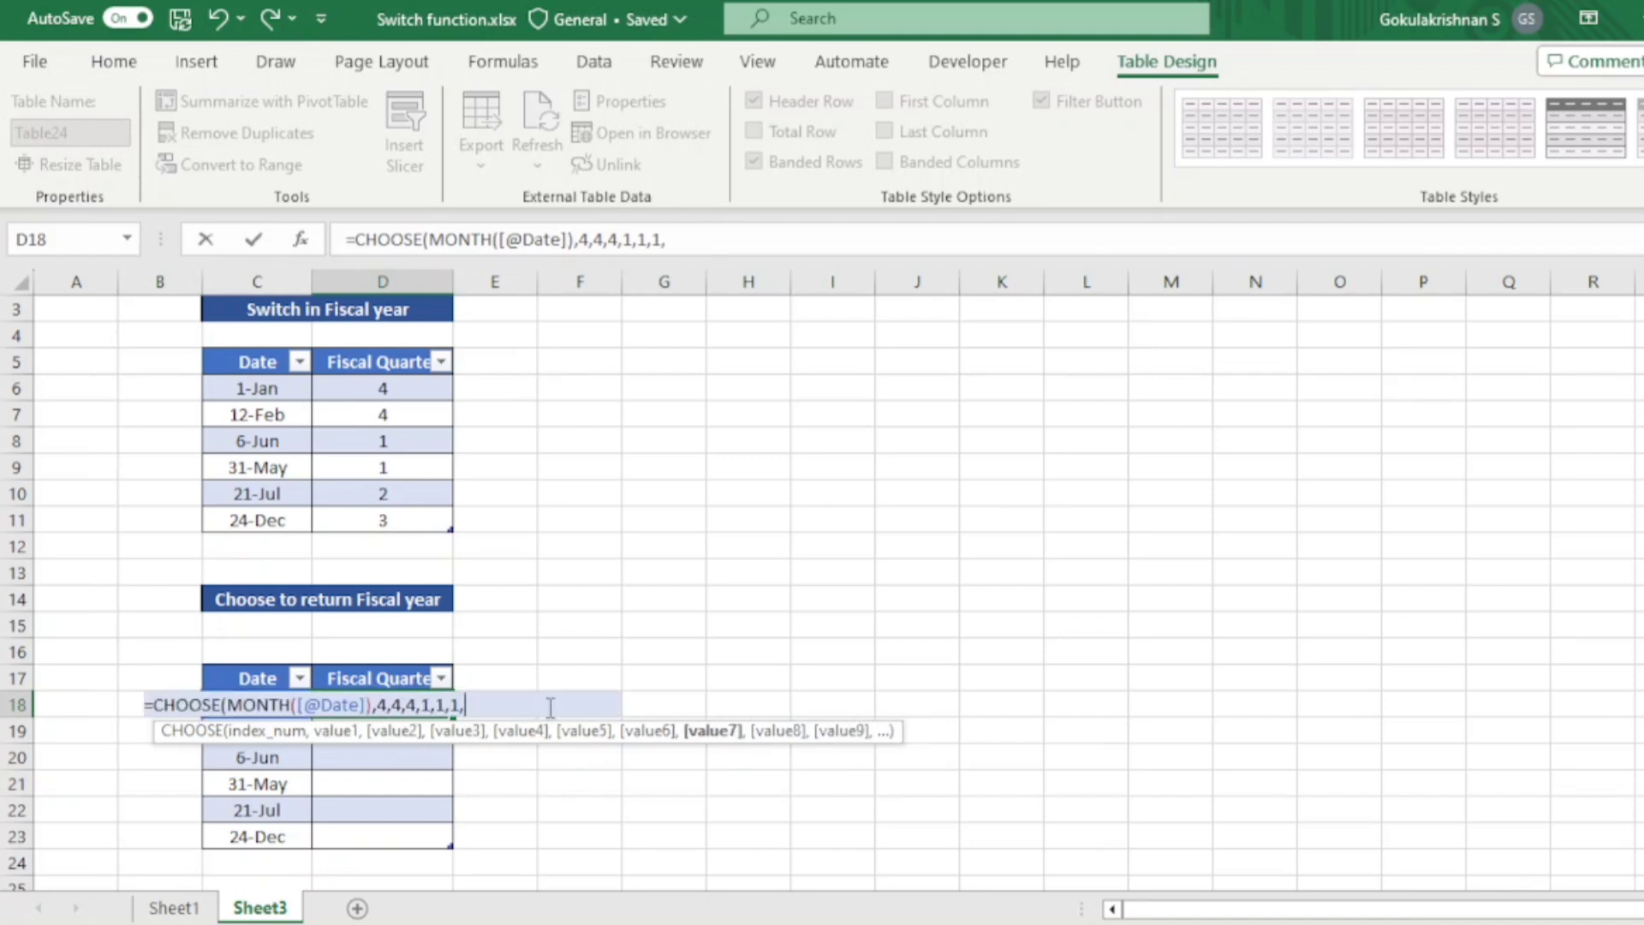
text(2,2,2,3,3,3))
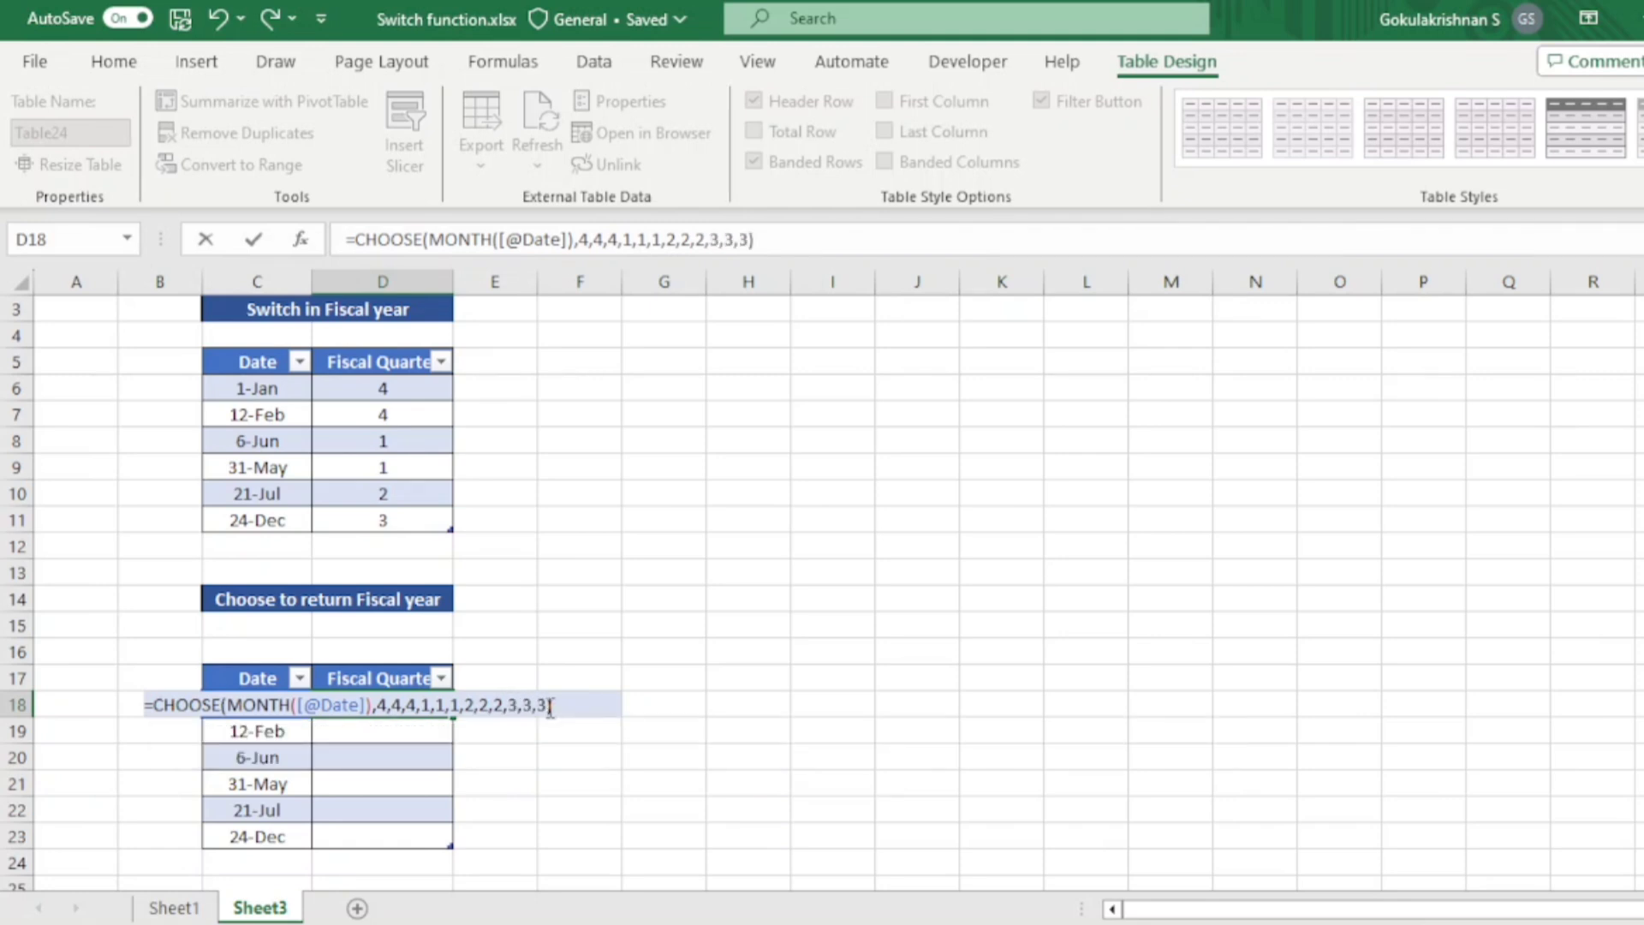
- Complete and enter the CHOOSE formula with the values 2,2,2 for months 7 to 9 and 3,3,3 for months 10 to 12
key(Return)
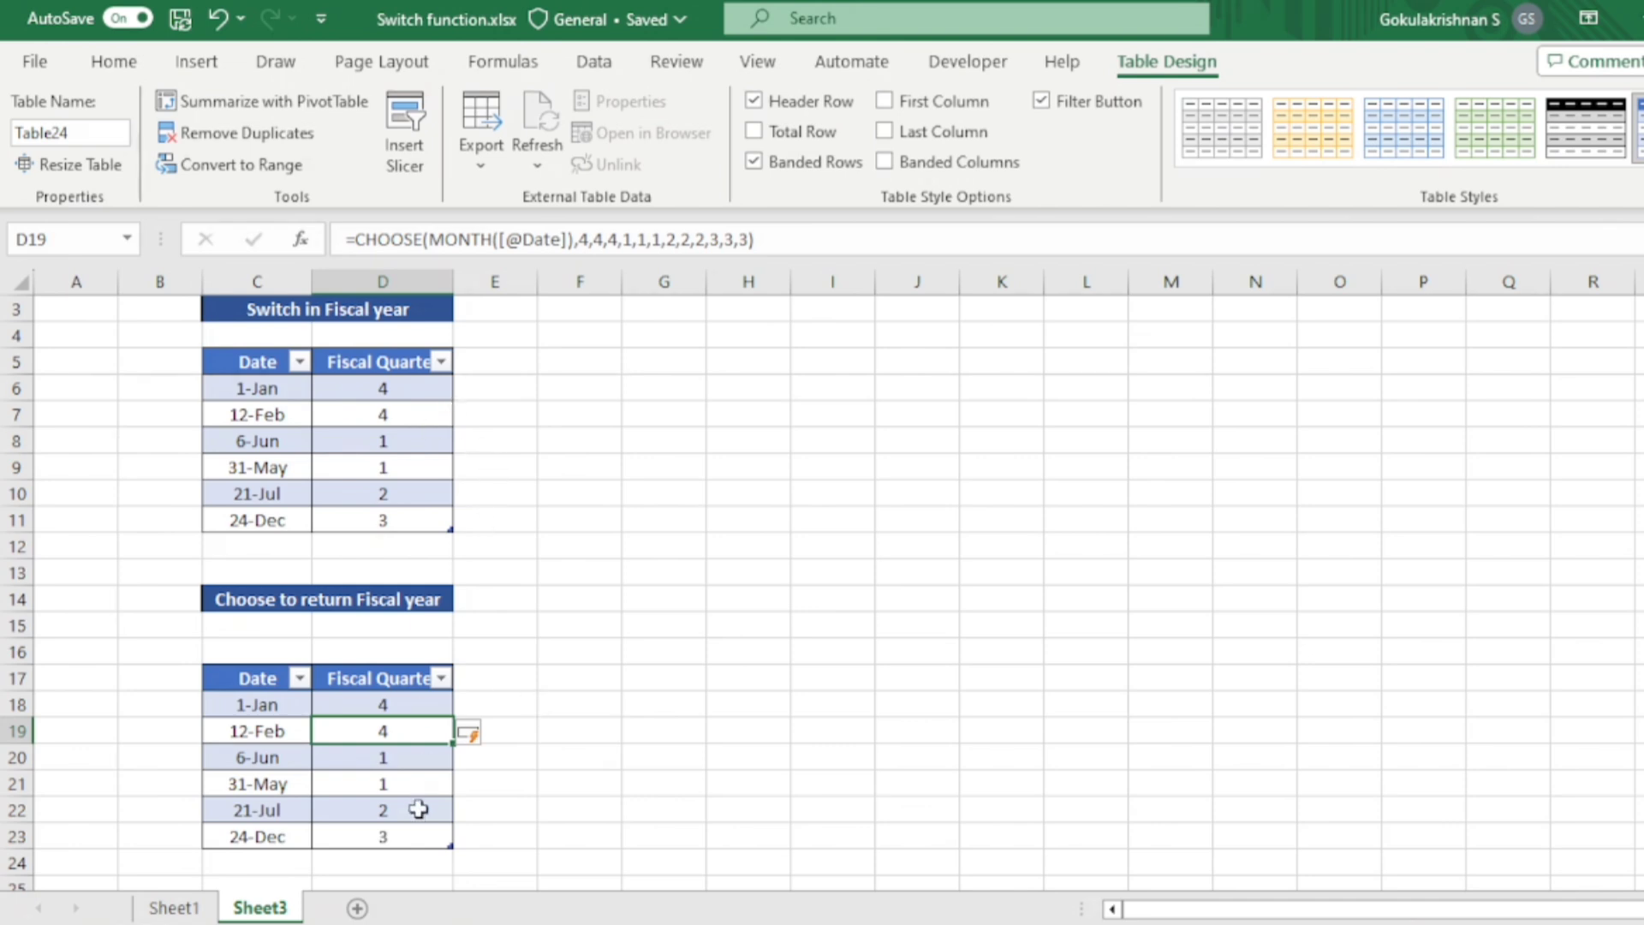